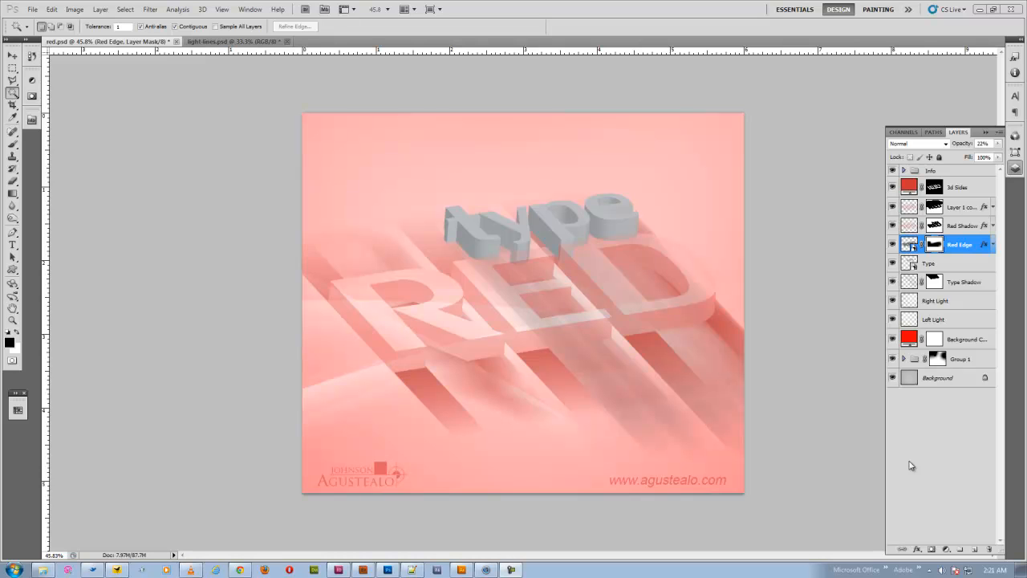
- Switch to Illustrator, select the extruded RED text, and examine its fill colour and the available 3D effects
key("v")
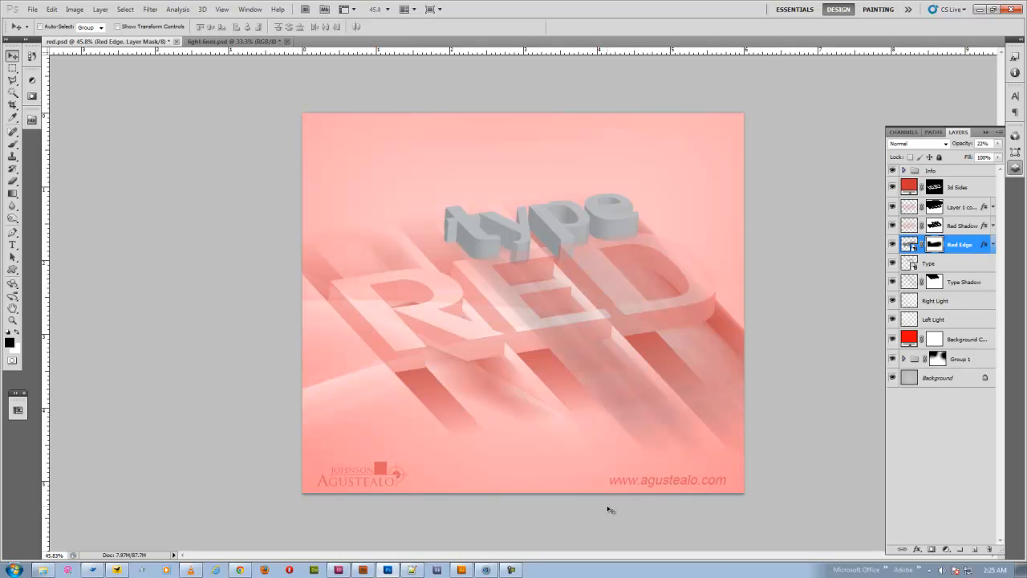
left_click(459, 569)
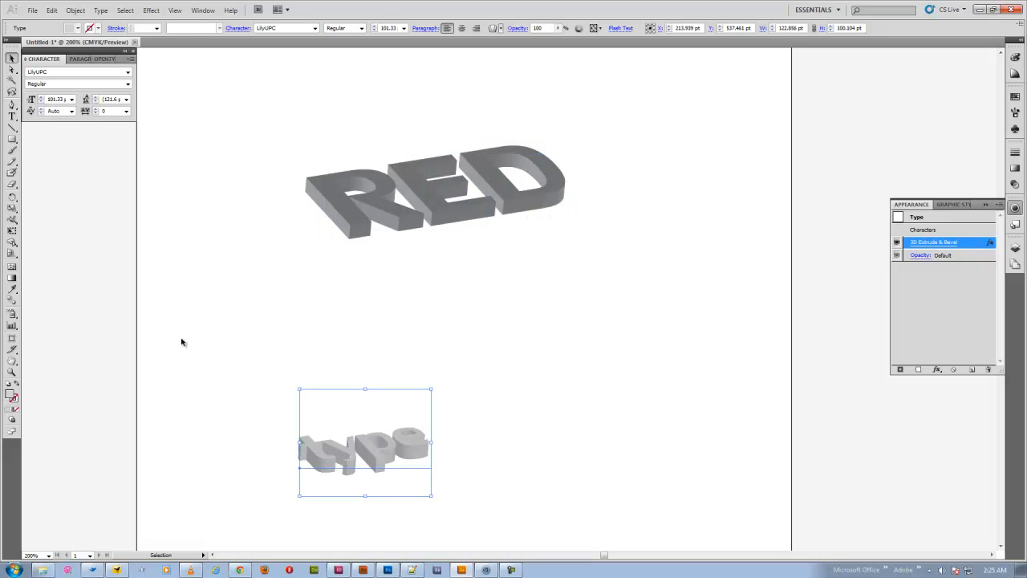
left_click(373, 225)
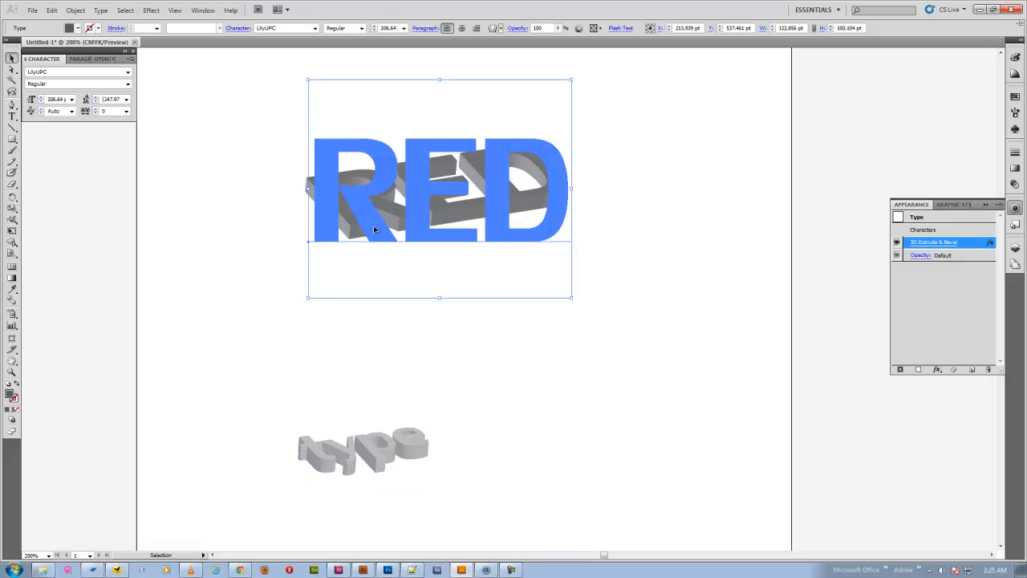
left_click(11, 396)
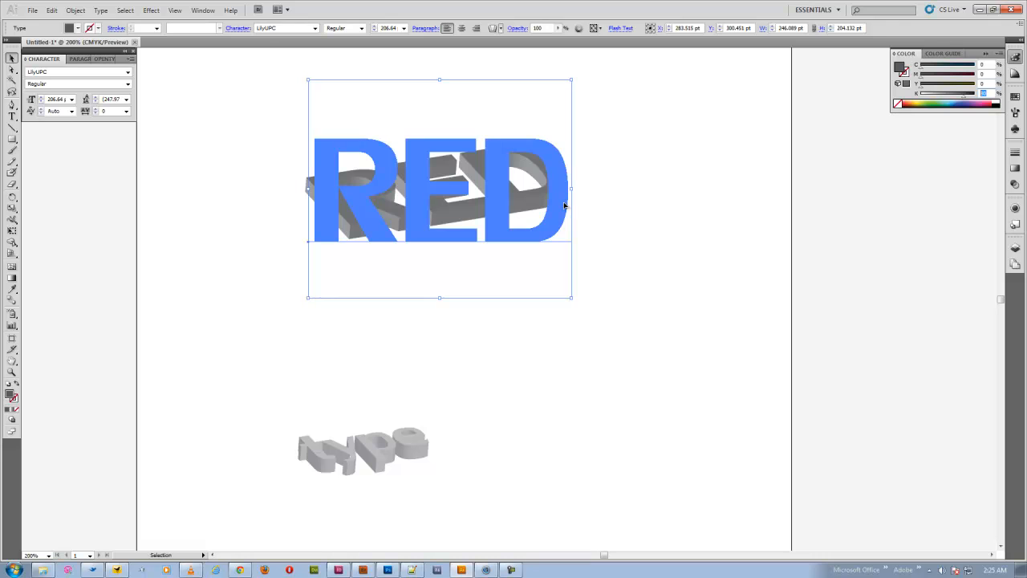
left_click(152, 11)
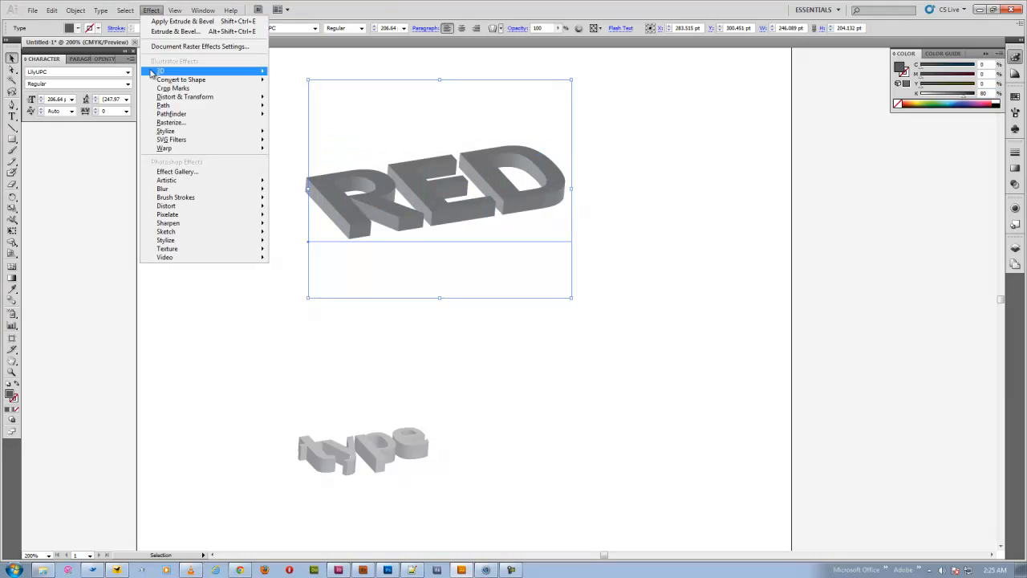
mouse_move(161, 71)
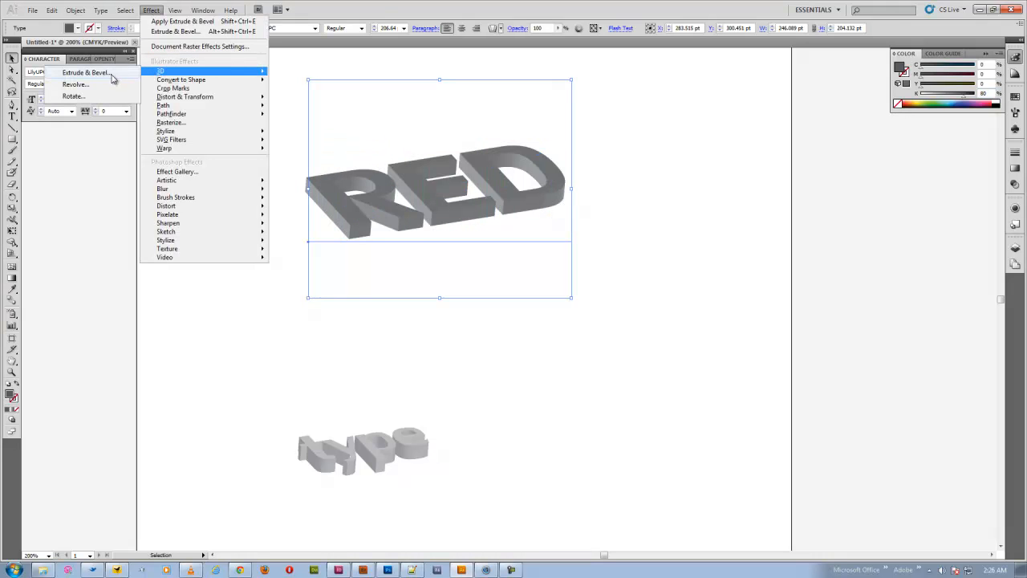
- Open the 3D Extrude & Bevel settings applied to the RED text and examine its rotation angles and extrude depth
left_click(1015, 207)
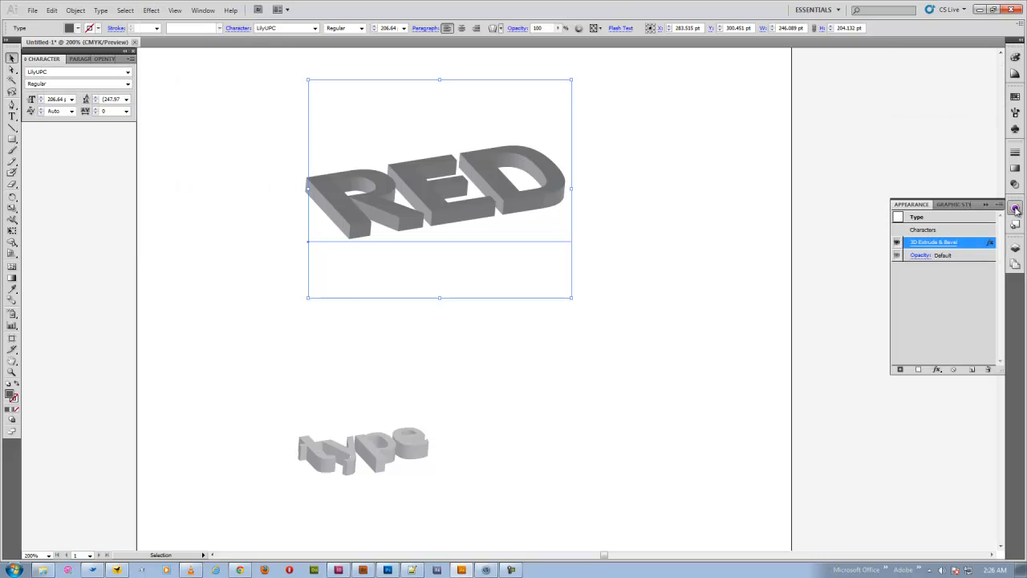
left_click(932, 243)
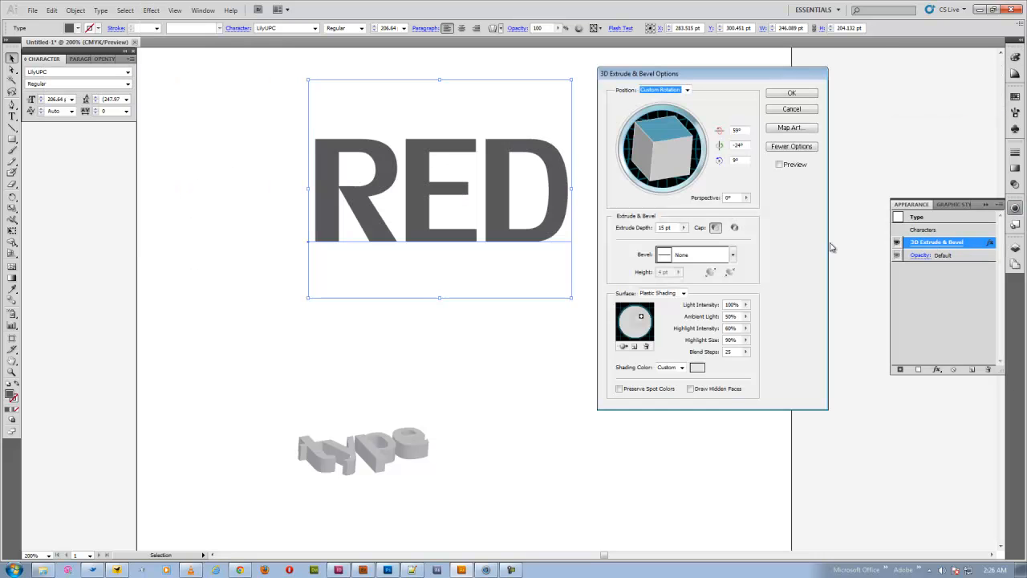
key("Tab")
left_click(740, 146)
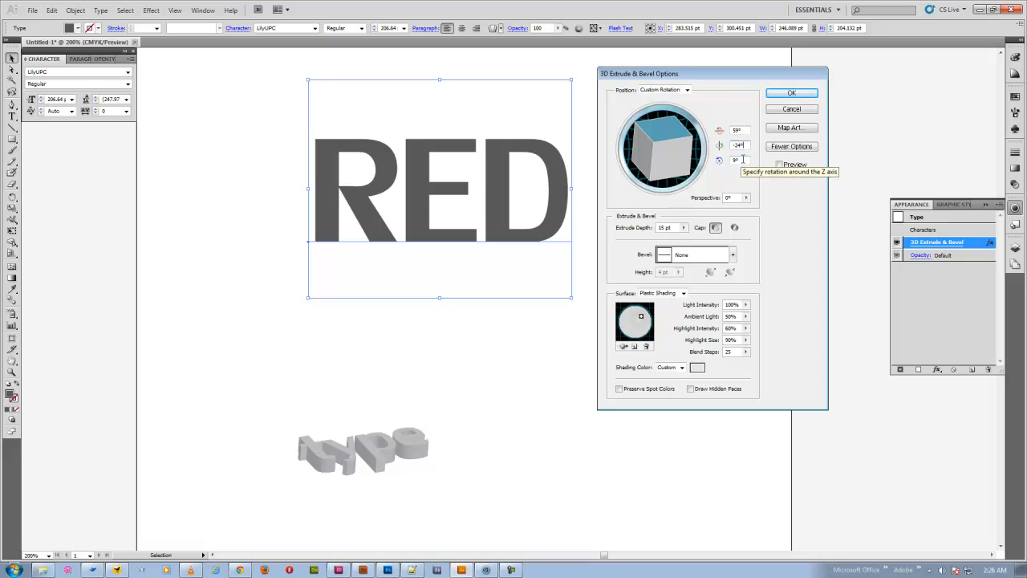
left_click(733, 161)
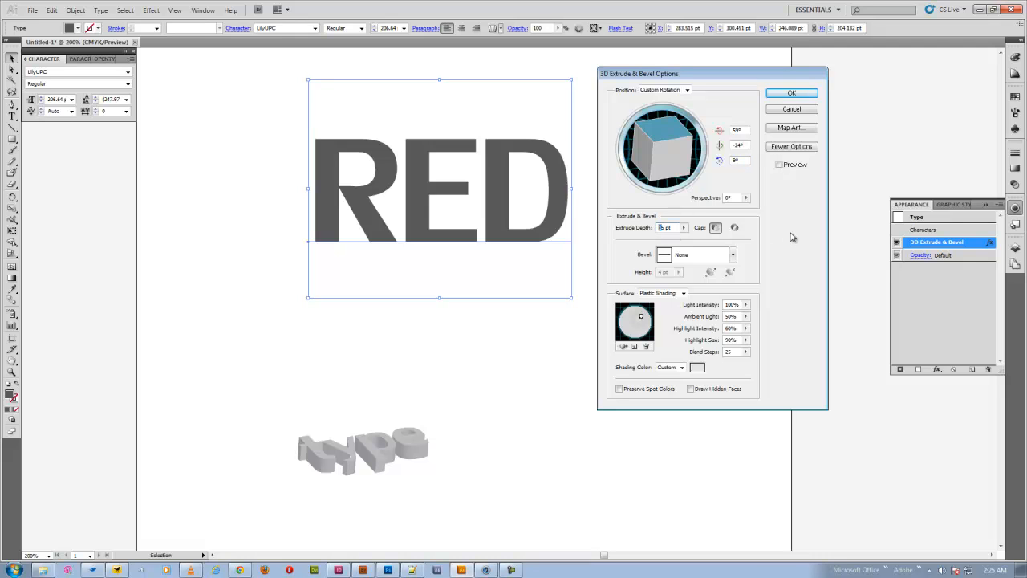
- Examine the effect's additional surface options and custom shading colour, leaving the settings without applying any change
left_click(792, 148)
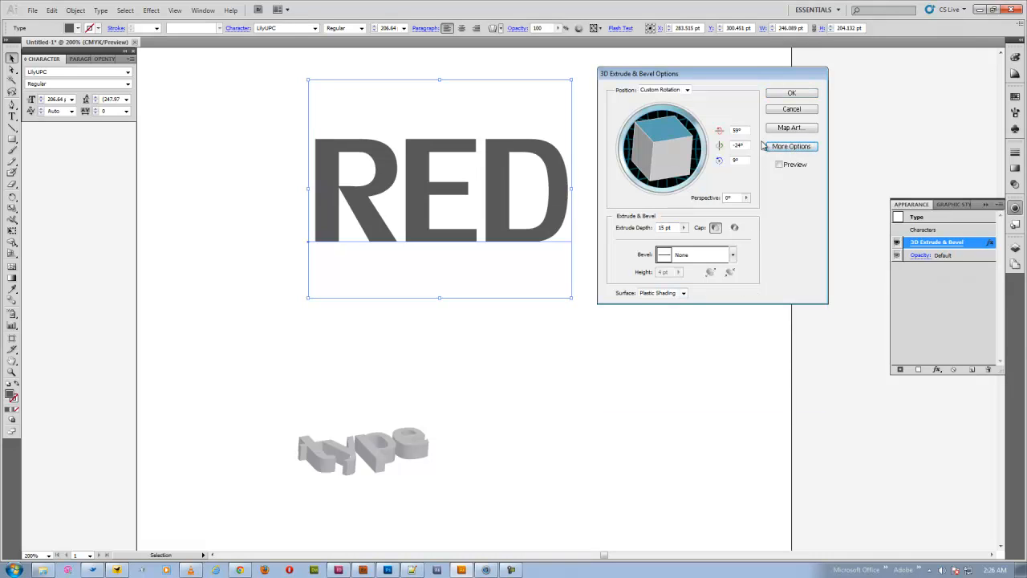
left_click(785, 149)
left_click(785, 149)
left_click(785, 150)
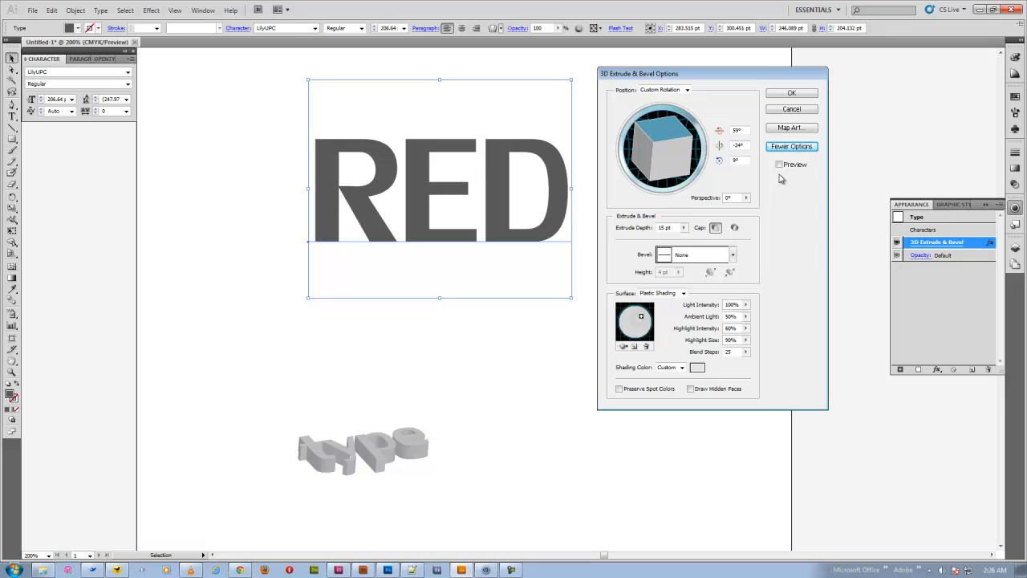
left_click(783, 149)
left_click(782, 149)
left_click(698, 367)
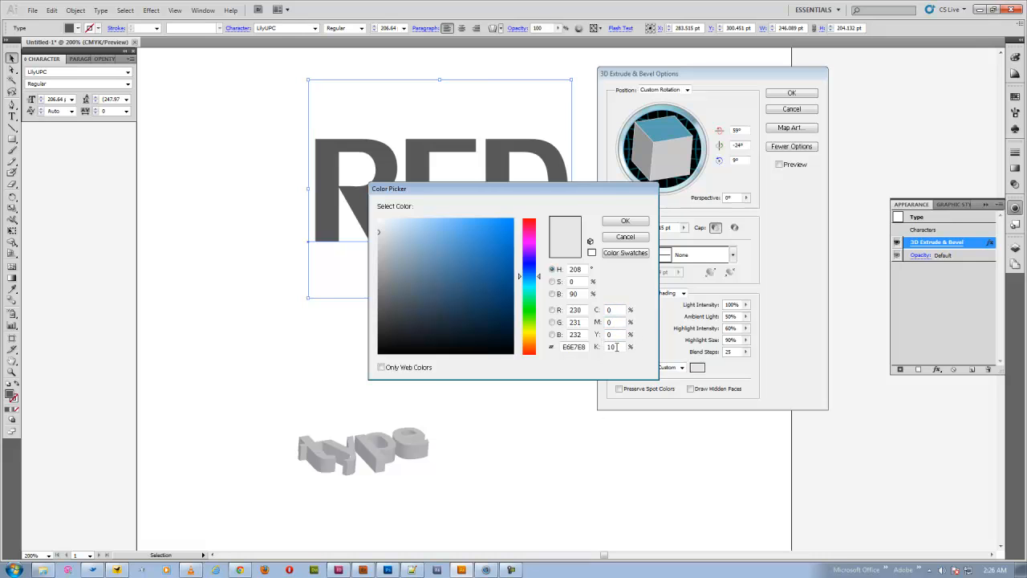
left_click(625, 237)
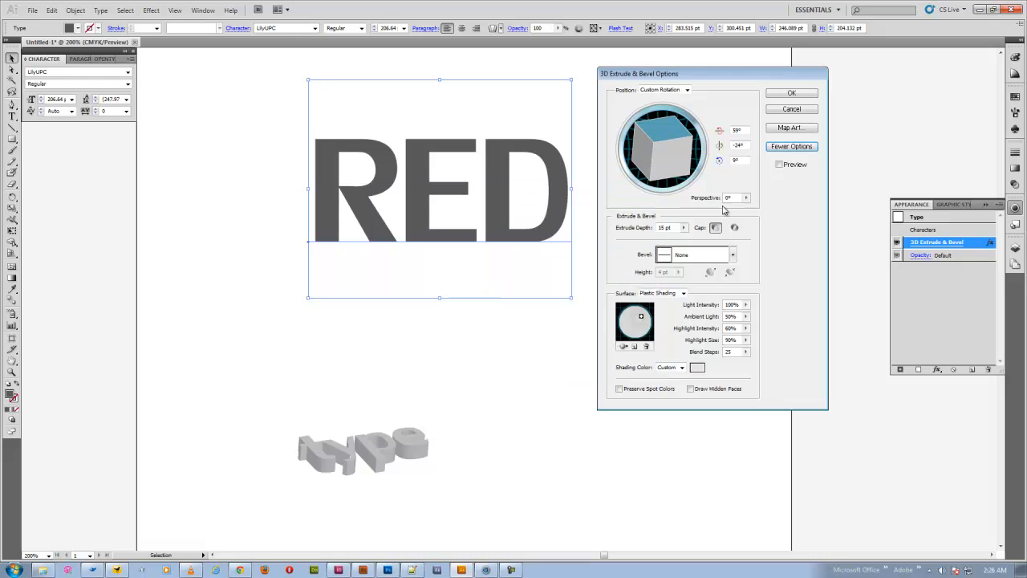
left_click(811, 114)
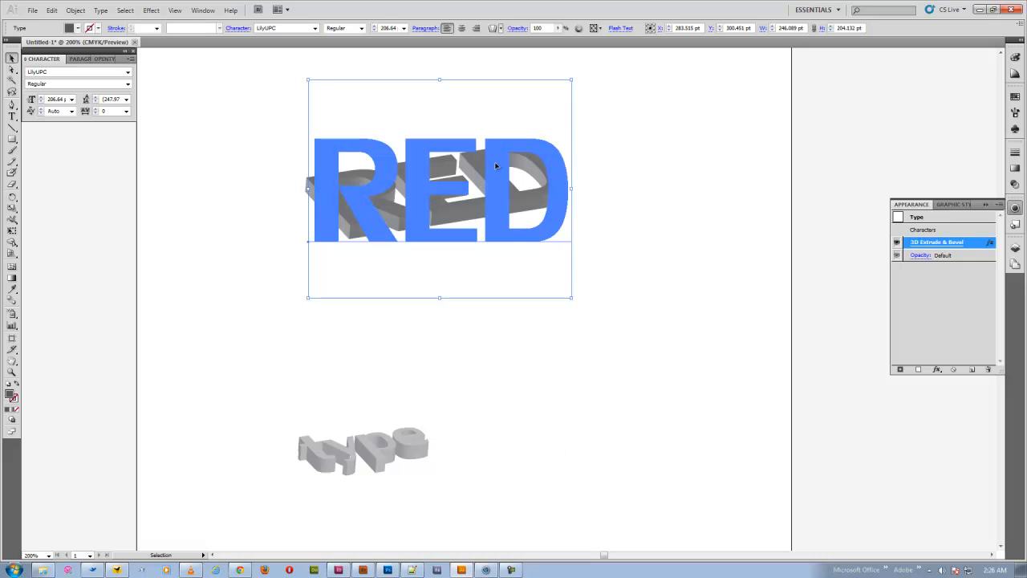
- Back in red.psd in Photoshop, hide the layers from 3d Sides to Group 1 except Red Edge, shown at 100% opacity with its mask disabled
left_click_drag(495, 166, 421, 551)
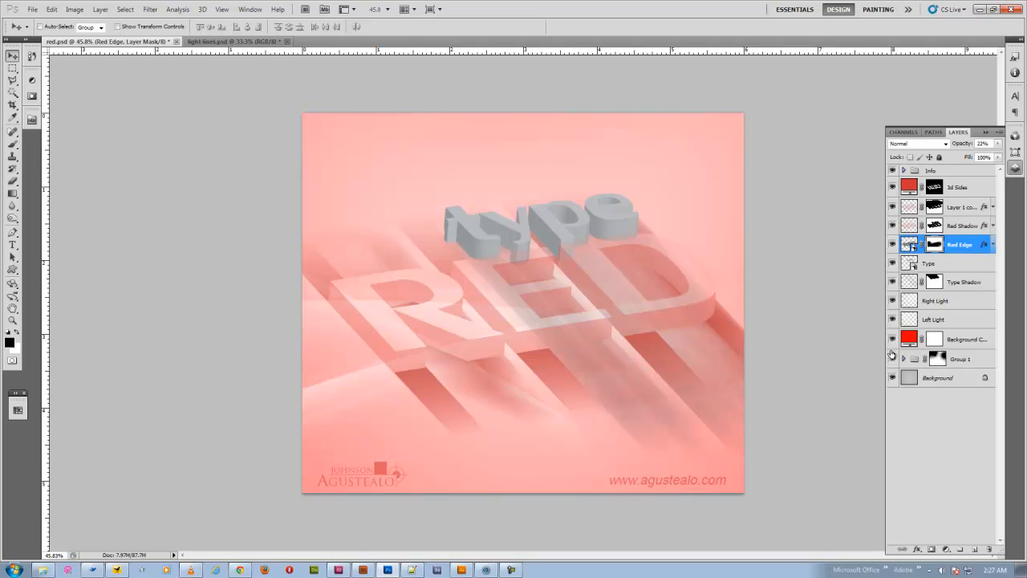
left_click_drag(892, 187, 893, 363)
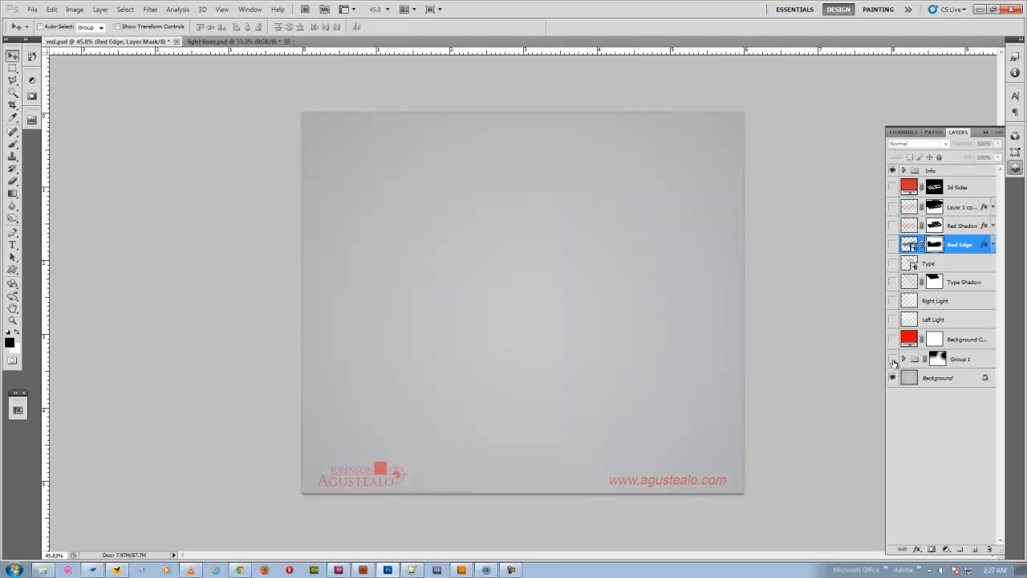
left_click(893, 244)
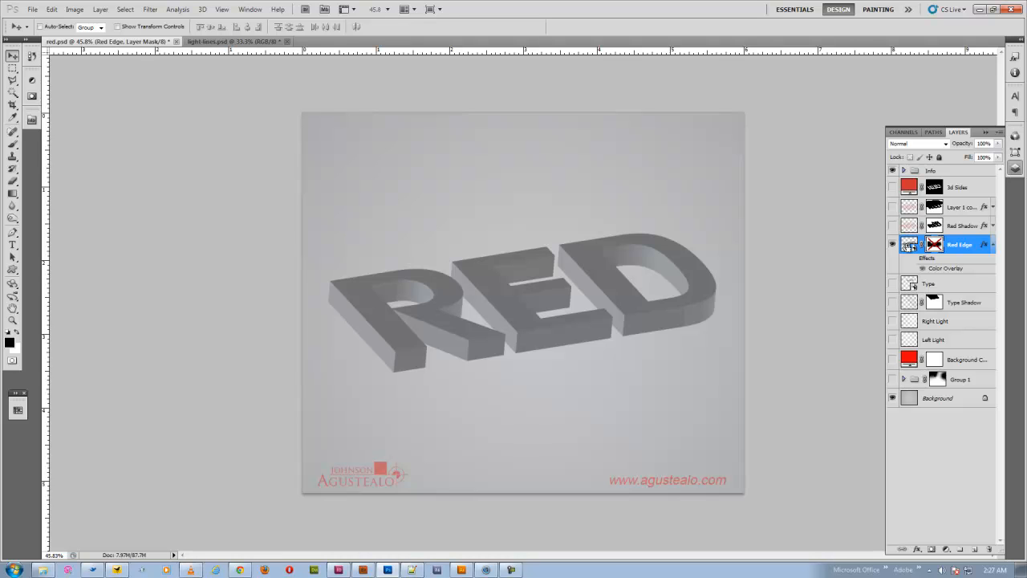
- Load the Red Edge lettering as a selection, subtract its front faces with the Magic Wand, and hide the layer
left_click(909, 245, "ctrl")
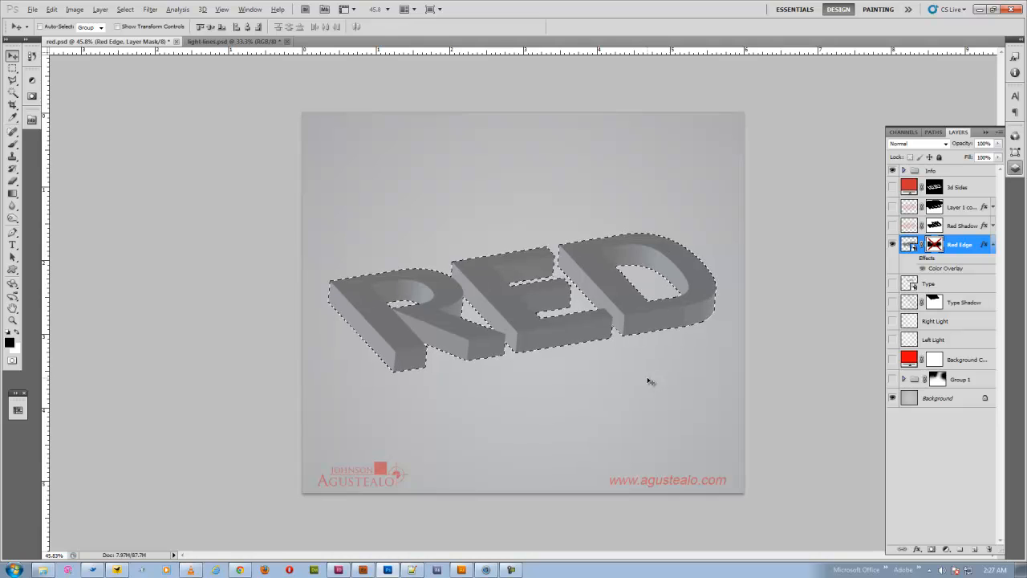
scroll(650, 378, "up", 5)
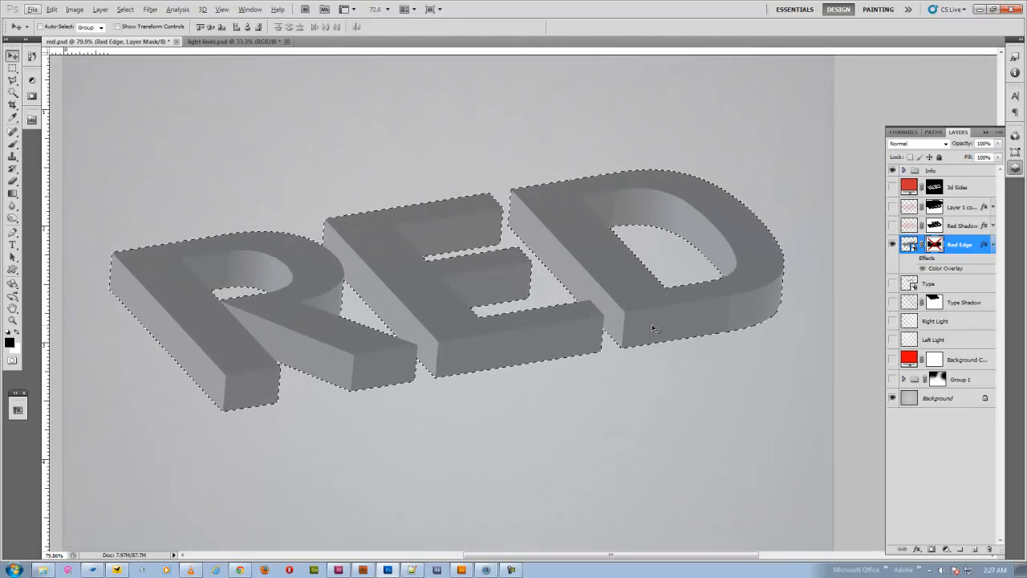
scroll(653, 327, "up", 2)
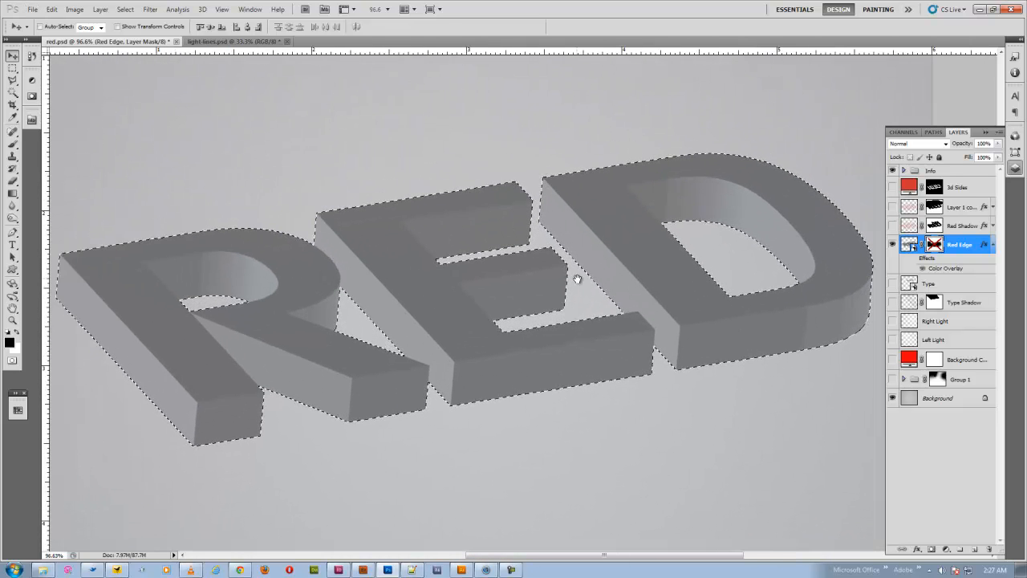
left_click_drag(577, 279, 597, 271)
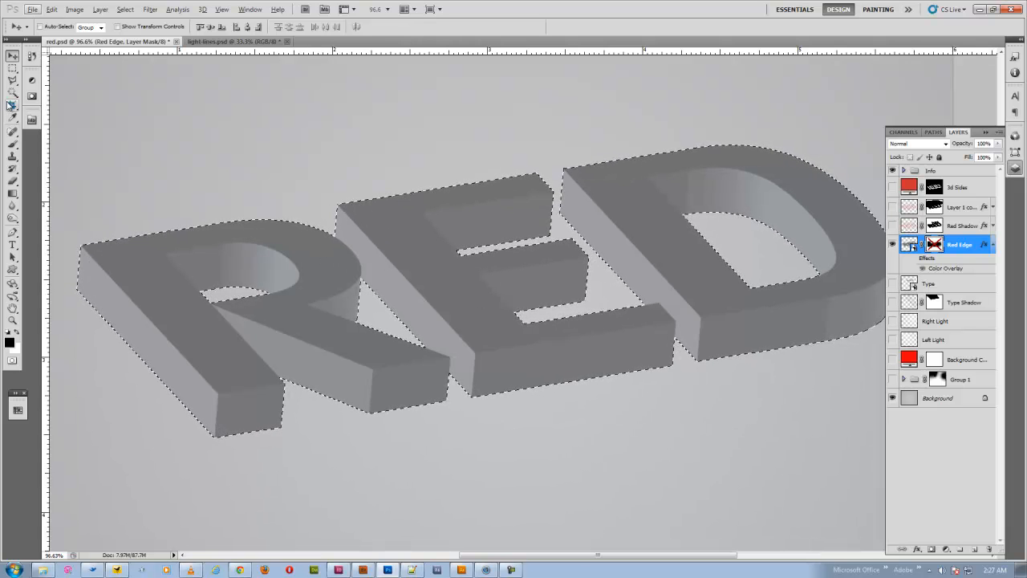
left_click(13, 93)
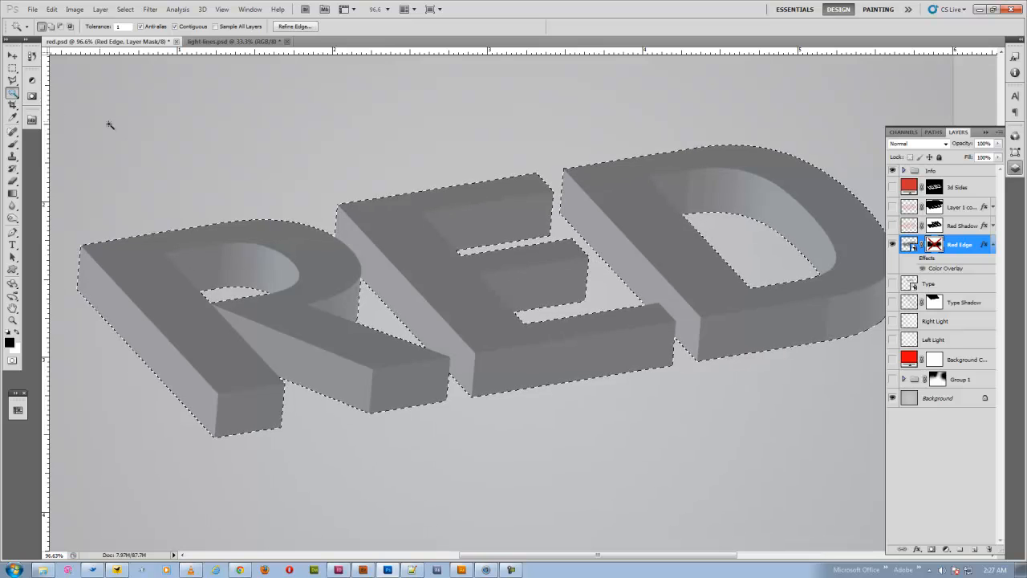
left_click(908, 245)
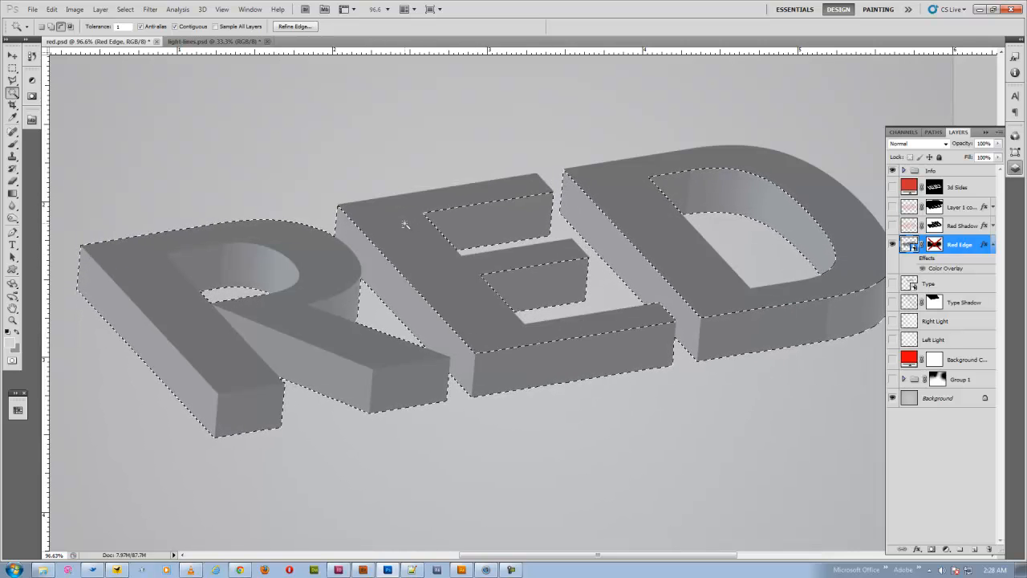
left_click(308, 282, "alt")
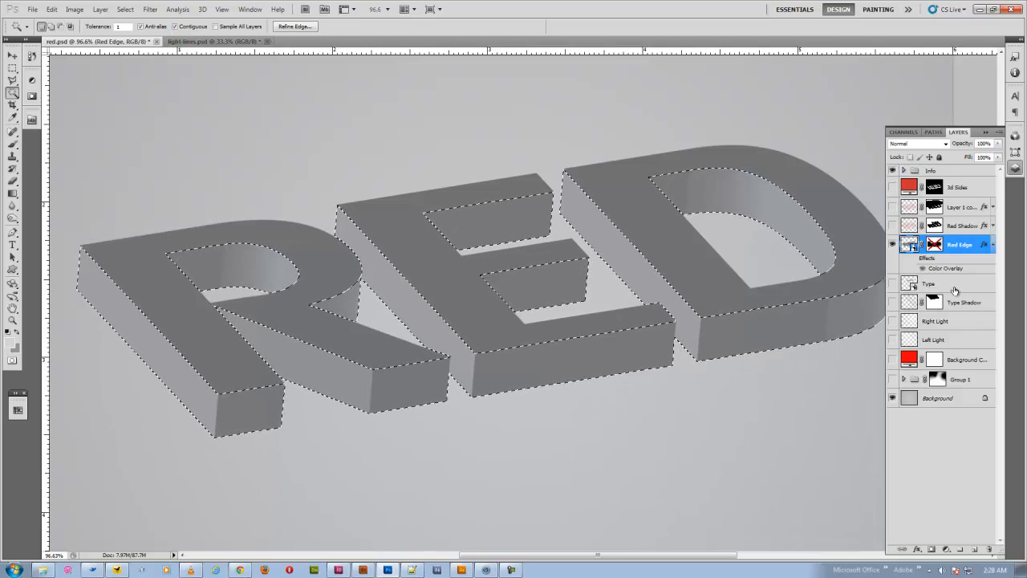
left_click(893, 244)
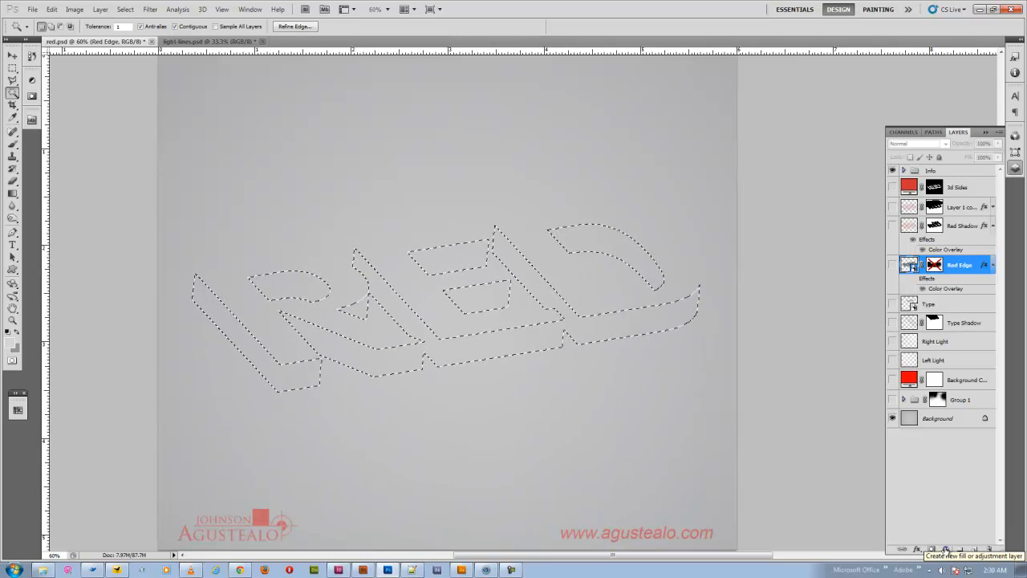
- Add a Solid Color fill layer in d03232 over the selected extruded sides of the lettering
left_click(946, 549)
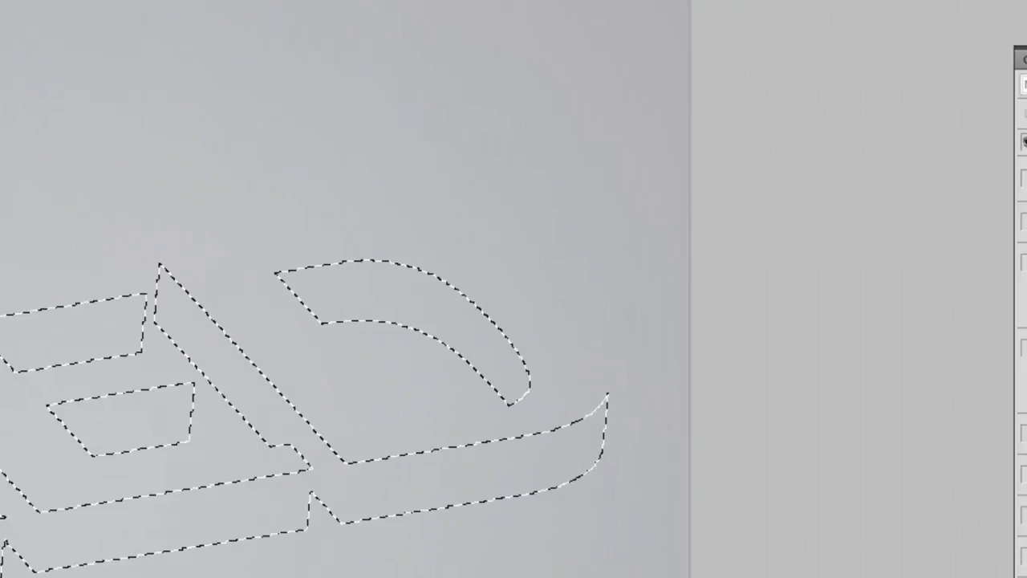
left_click(1026, 241)
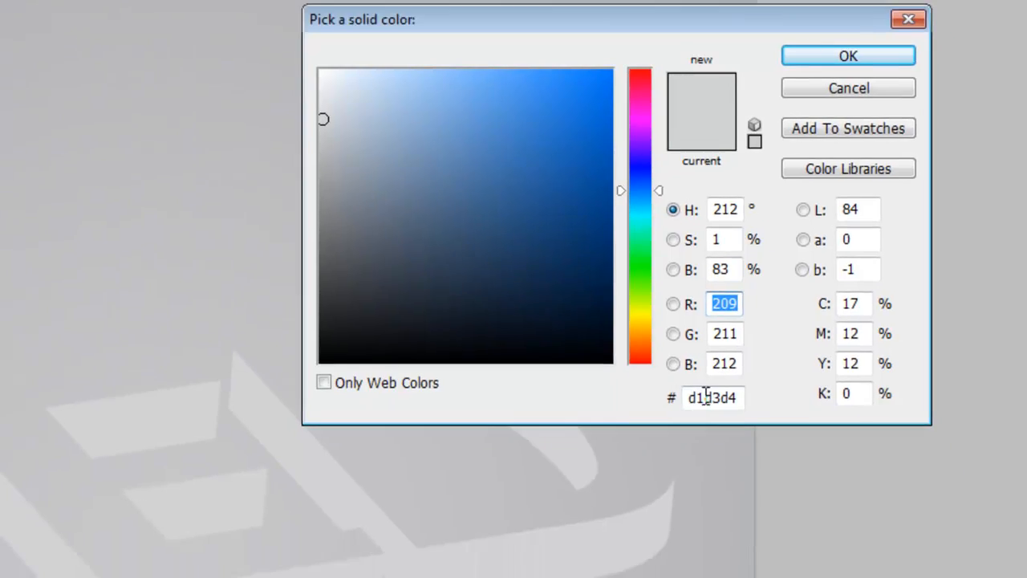
left_click(730, 441)
right_click(728, 441)
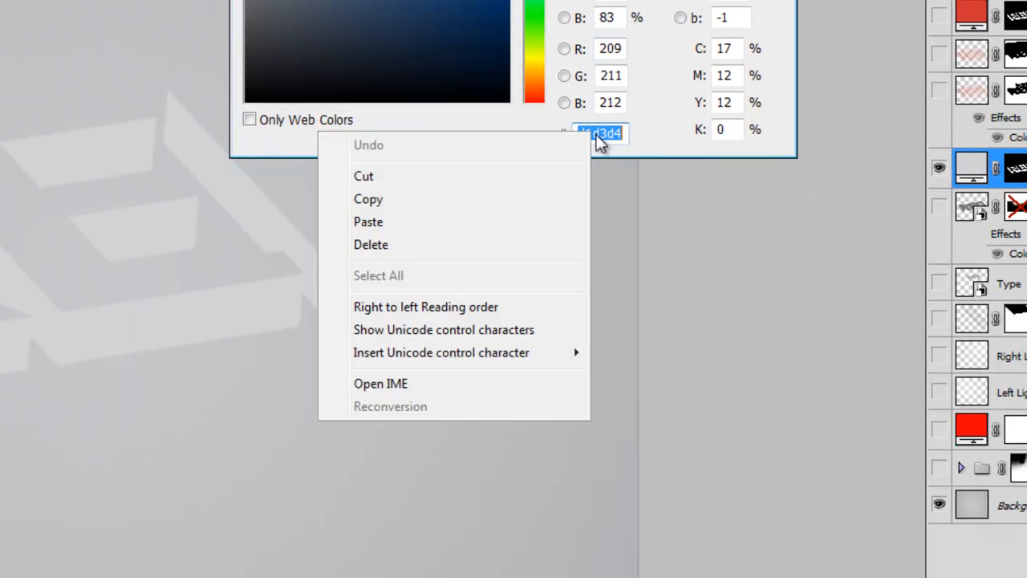
left_click(555, 222)
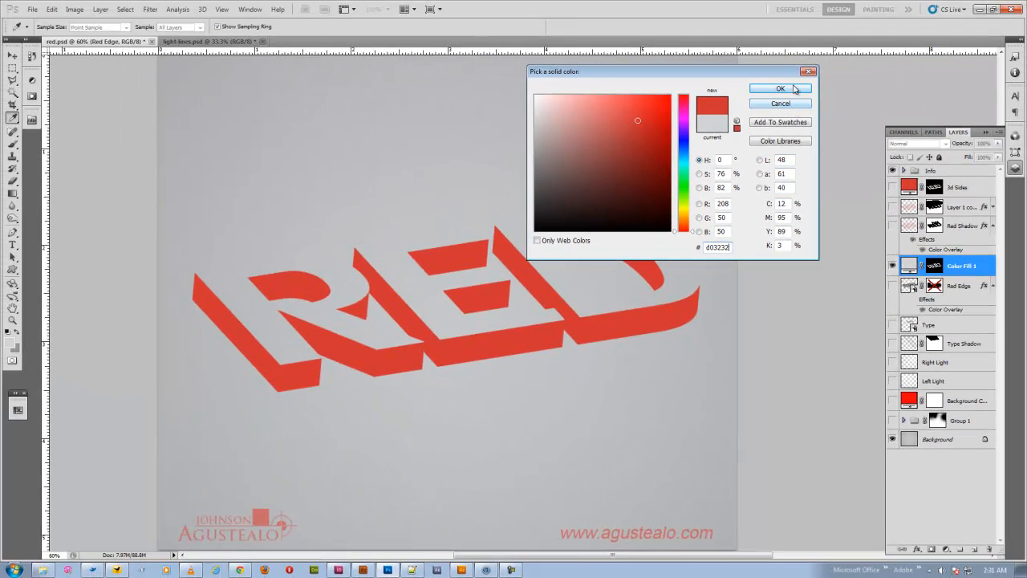
left_click(793, 89)
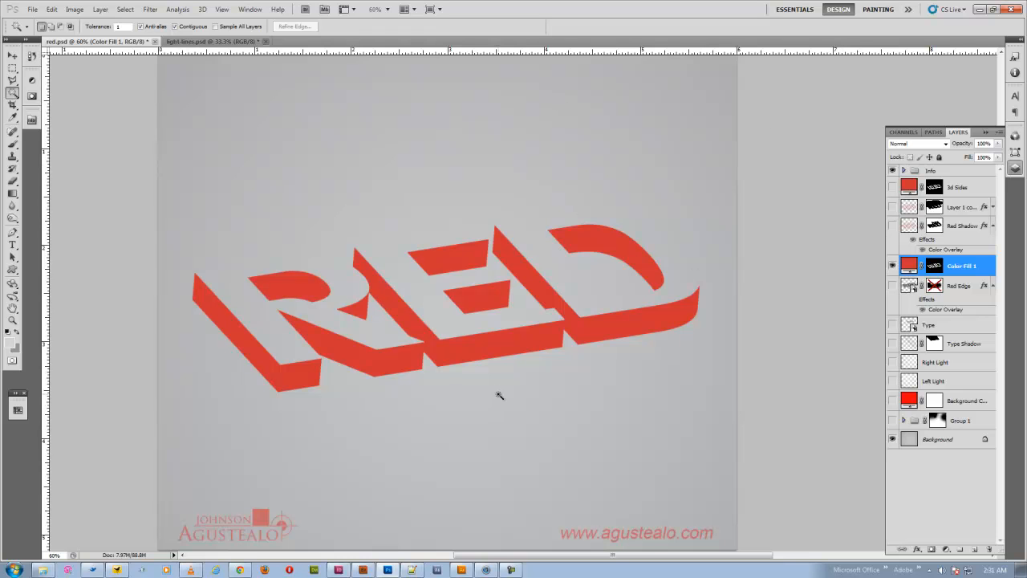
- Show the existing 3d Sides layer and delete the duplicate Color Fill 1 layer
key("ctrl+0")
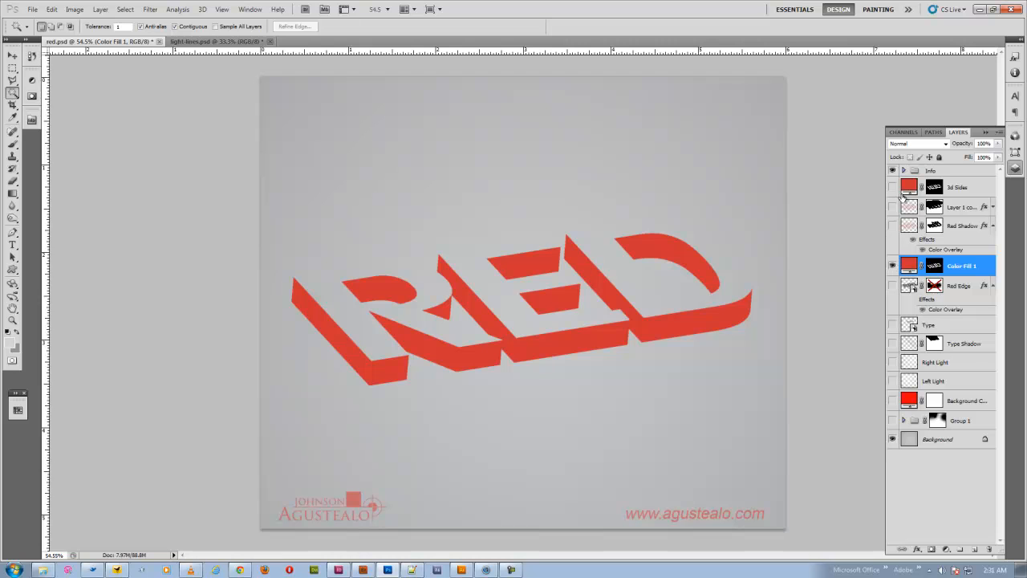
left_click(892, 265)
left_click(893, 187)
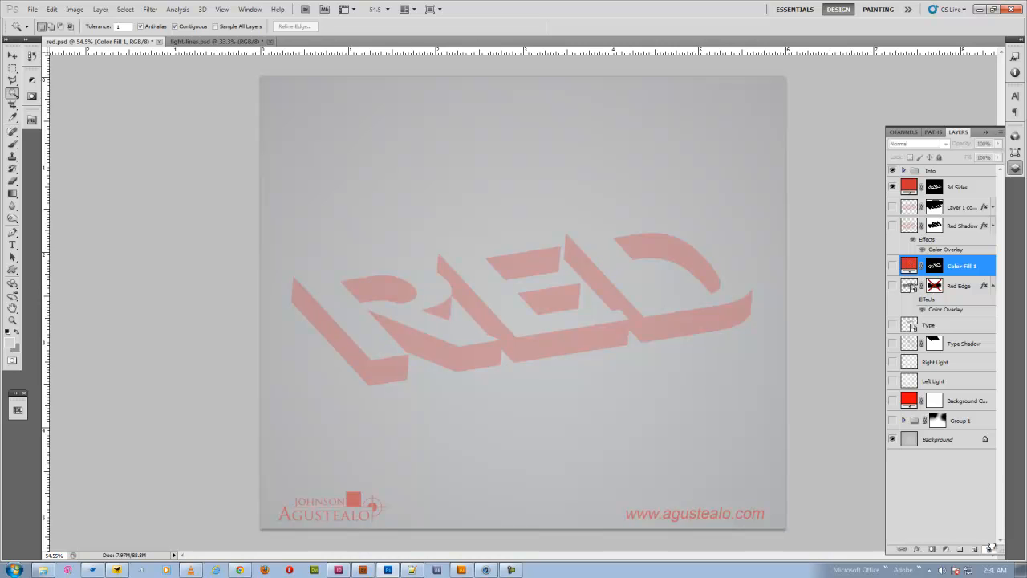
left_click_drag(992, 545, 989, 549)
- Set the 3d Sides layer's opacity to 30% and briefly preview the Layer 1 copy 2 shadow beneath the lettering
left_click(909, 190)
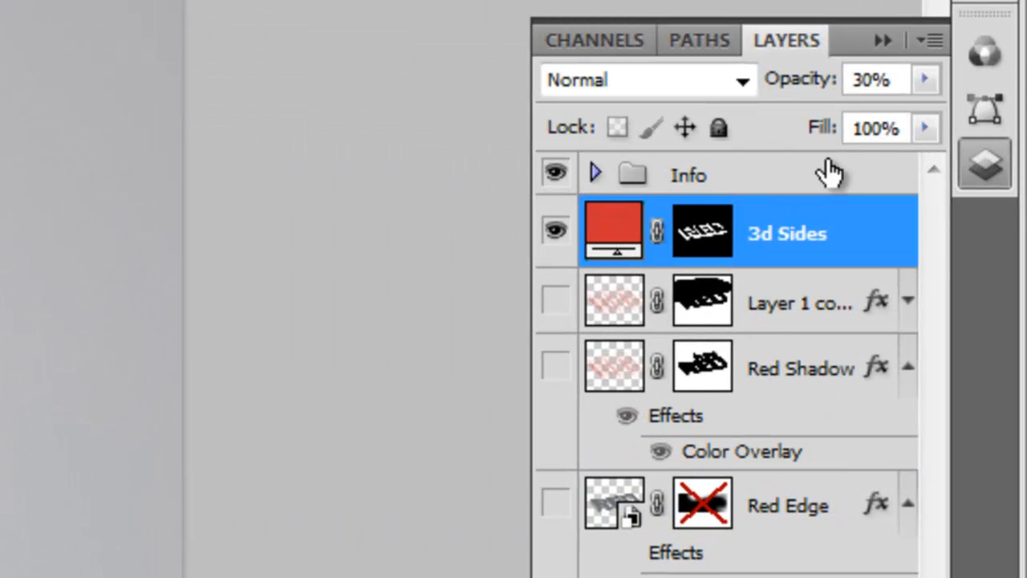
left_click(879, 83)
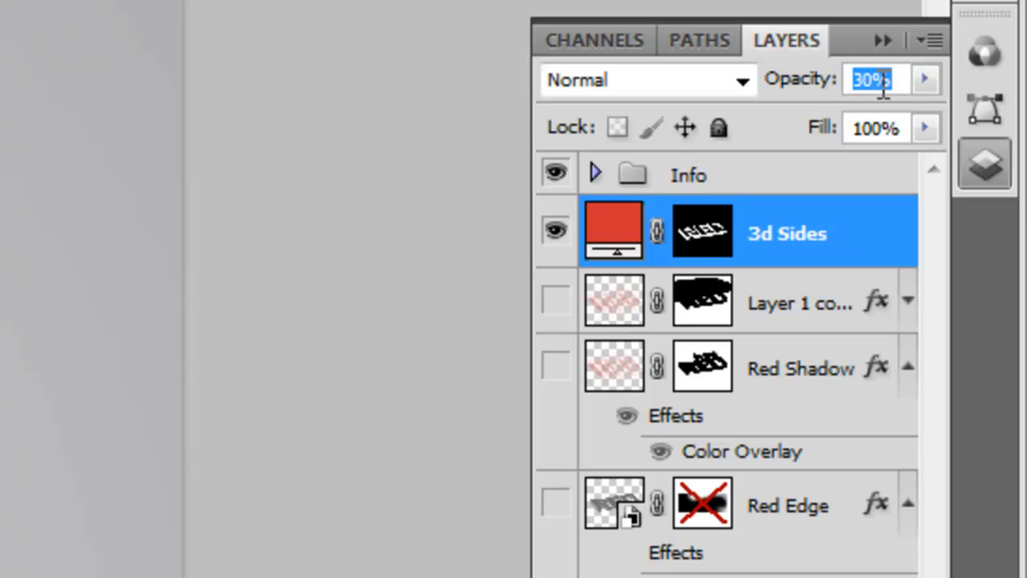
key("Return")
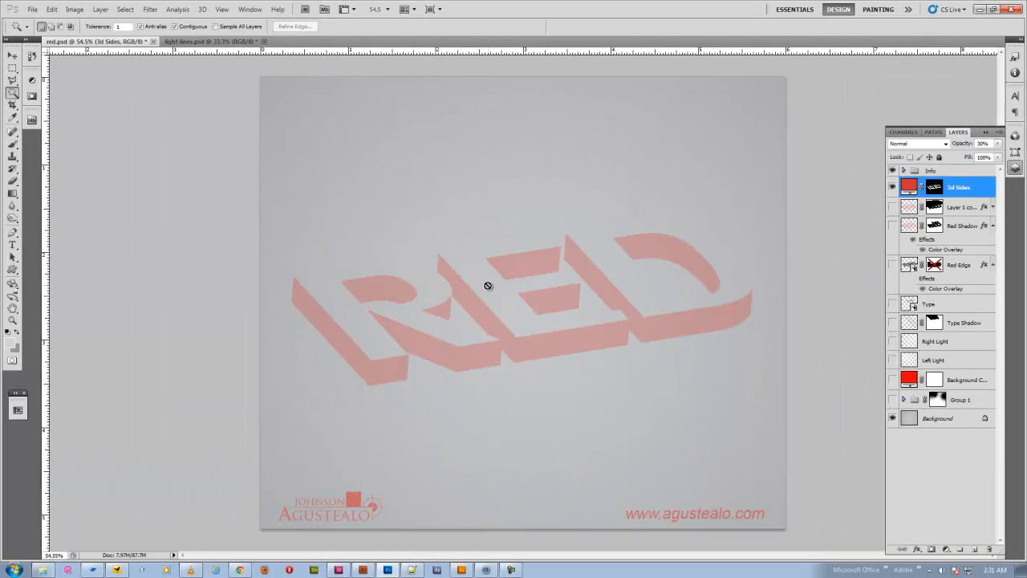
left_click(893, 207)
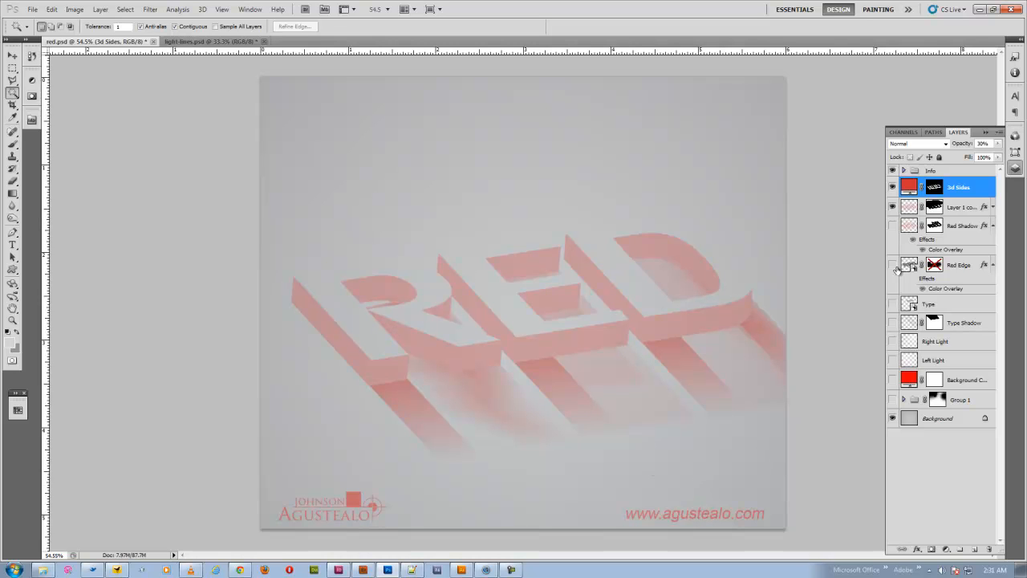
left_click(891, 208)
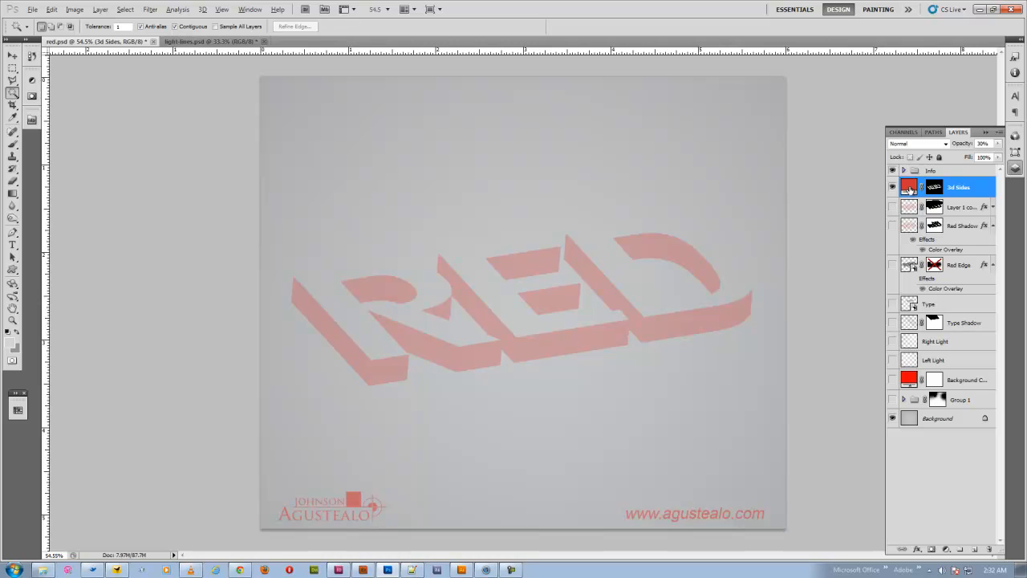
- Duplicate the 3d Sides layer and merge the copy with a new blank layer into one pixel layer
left_click_drag(912, 205, 912, 207)
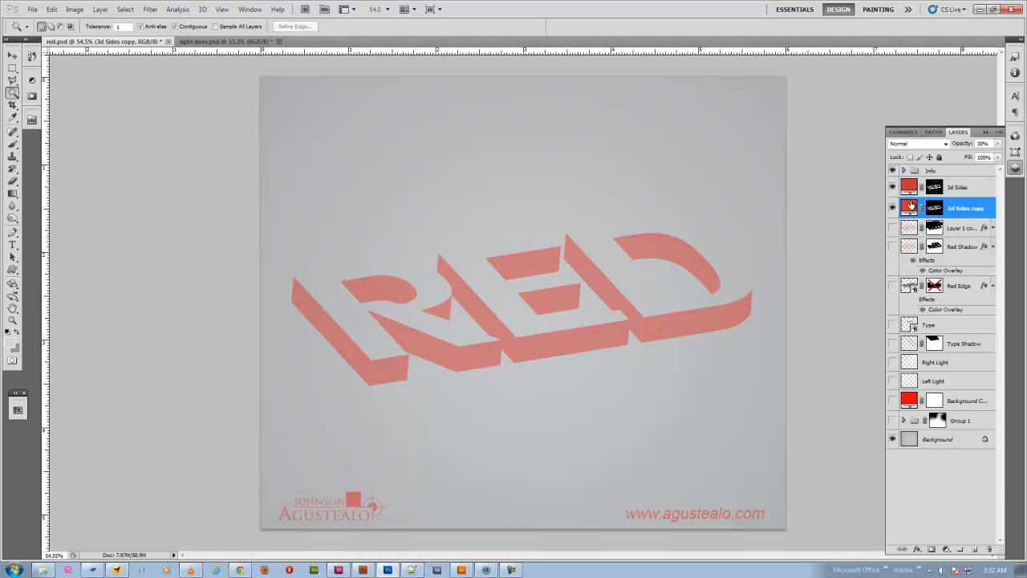
left_click(975, 549)
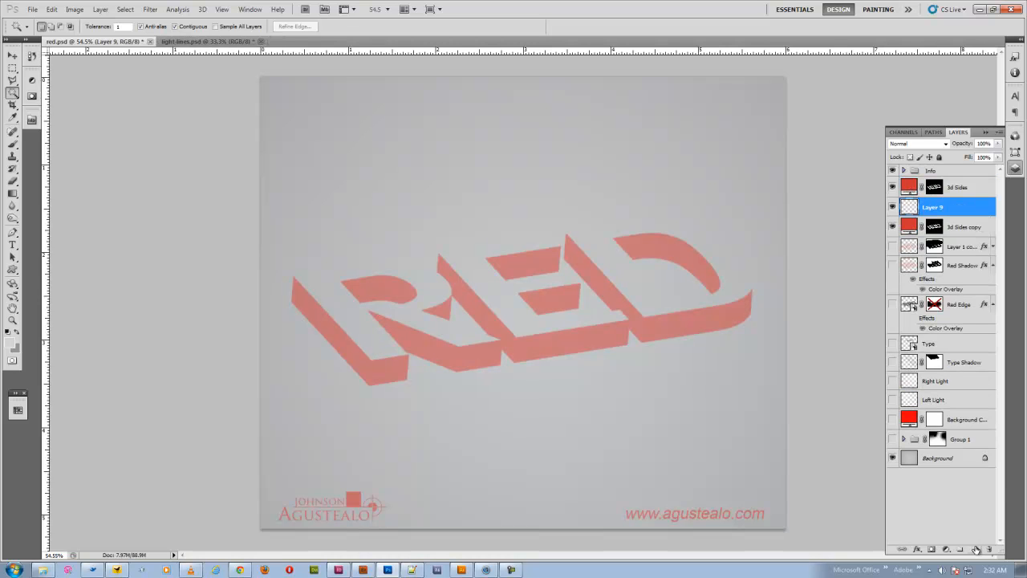
left_click(906, 225, "shift")
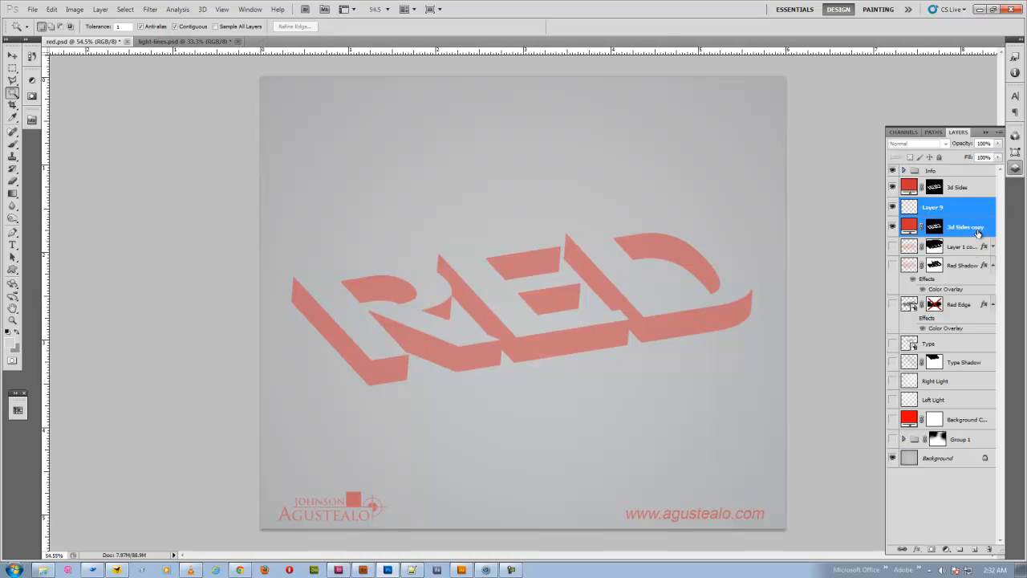
key("ctrl+e")
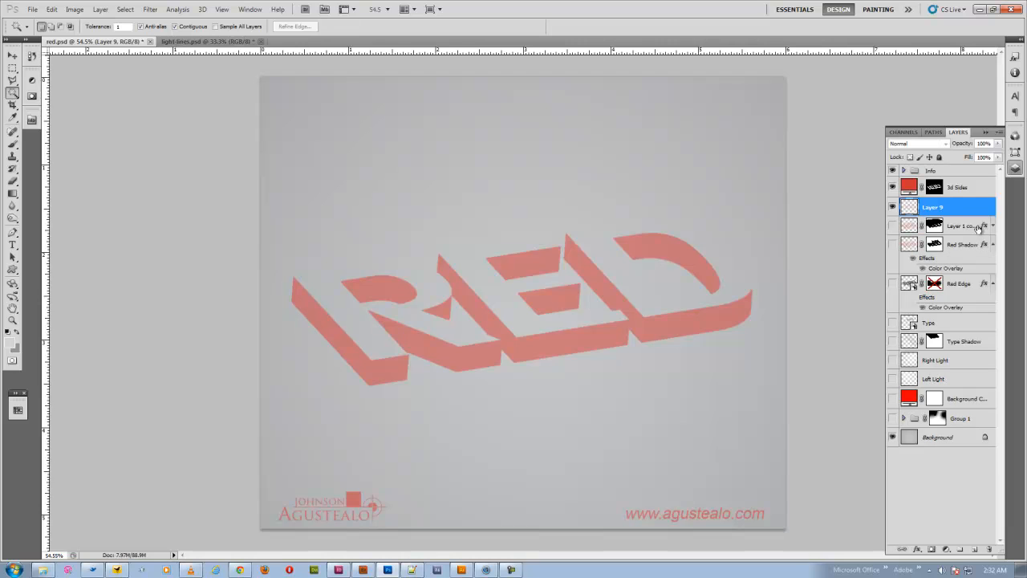
- Inspect the merged Layer 9 on its own by hiding 3d Sides and toggling Layer 9, and show 3d Sides again
left_click(892, 187)
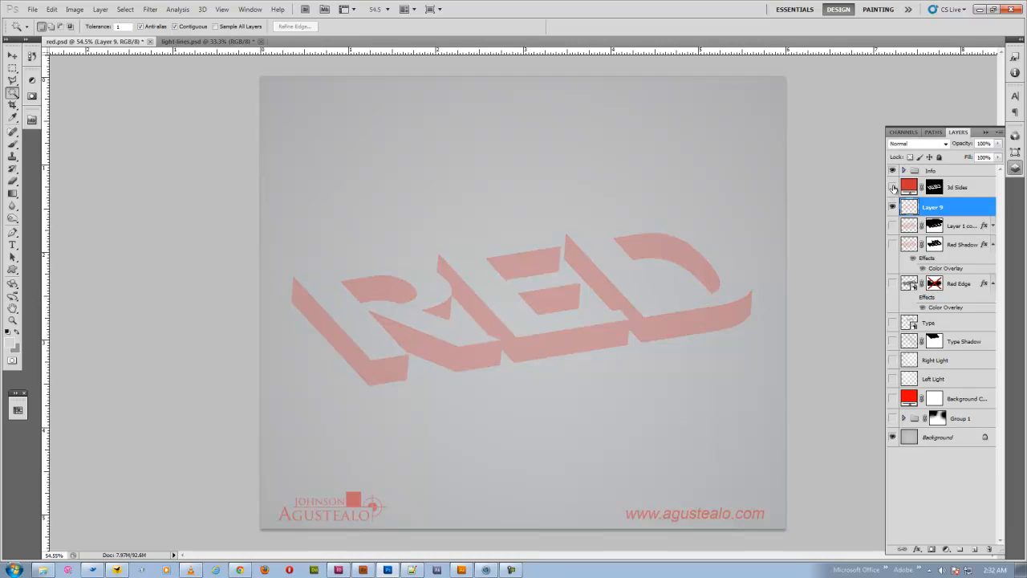
left_click(892, 207)
left_click(893, 207)
left_click(892, 205)
left_click(893, 204)
left_click(892, 187)
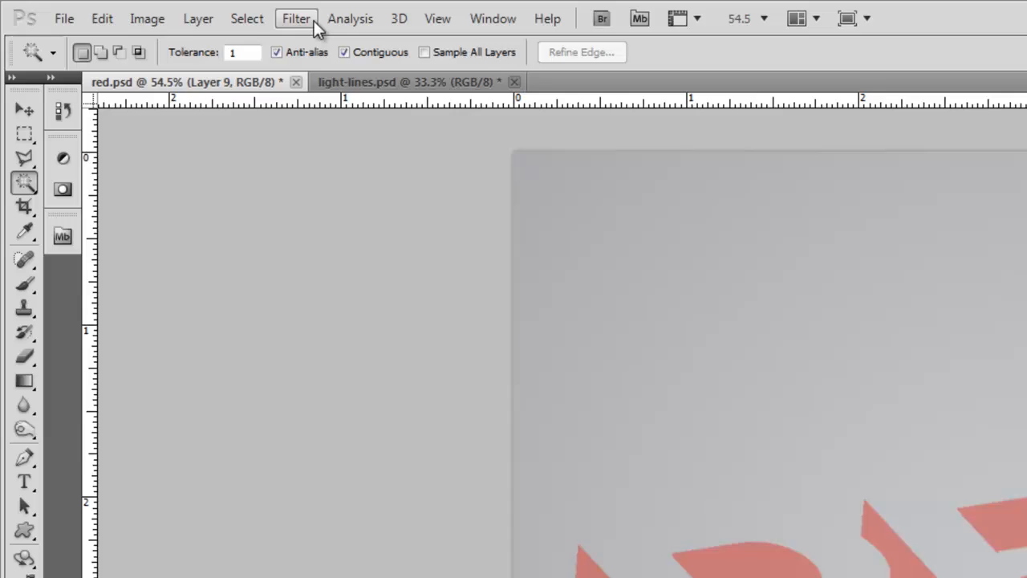
- Apply a Motion Blur to Layer 9 along the letters' slanted sides with a distance of 999 pixels, and hide the layer
left_click(152, 10)
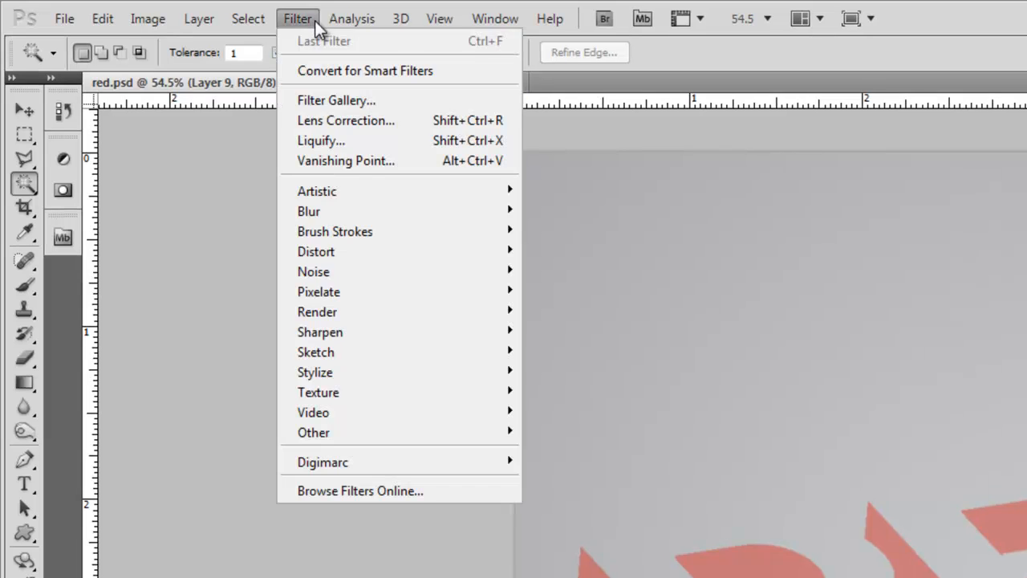
mouse_move(430, 214)
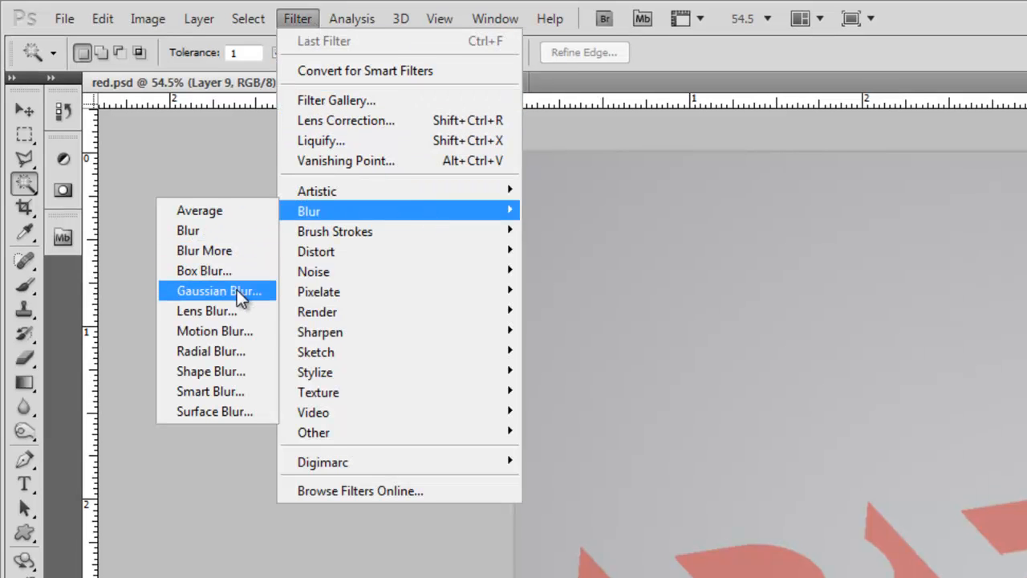
left_click(237, 329)
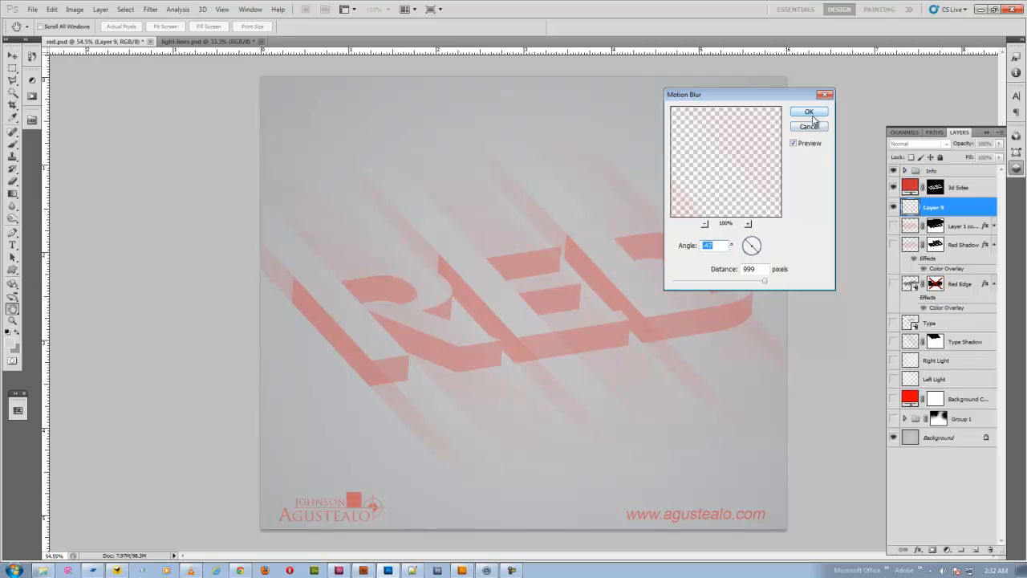
left_click(811, 115)
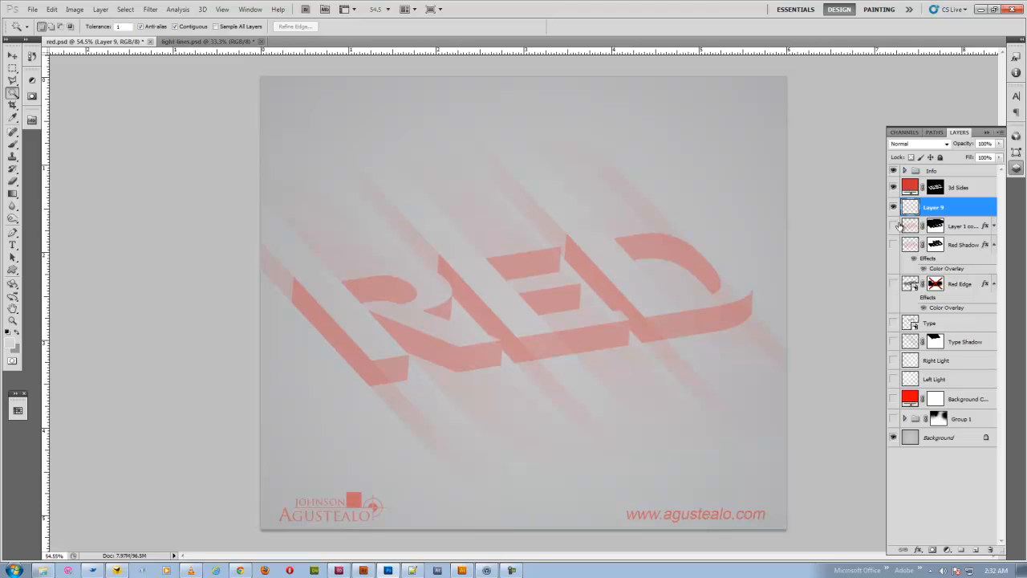
left_click(894, 207)
left_click(894, 207)
left_click(894, 207)
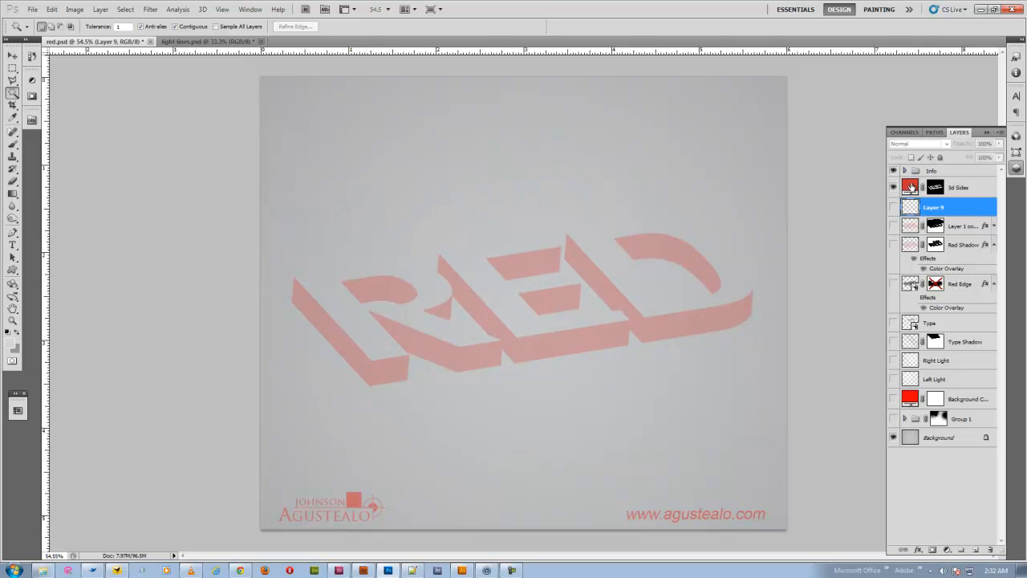
- Try the 3d Sides layer at 100% opacity and undo the change
left_click(912, 191)
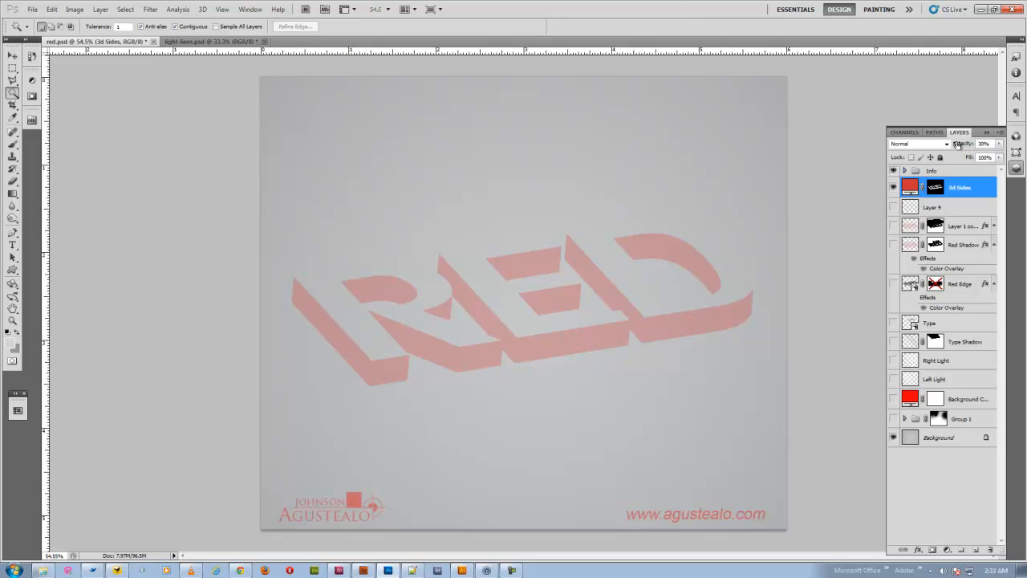
left_click_drag(957, 145, 1013, 144)
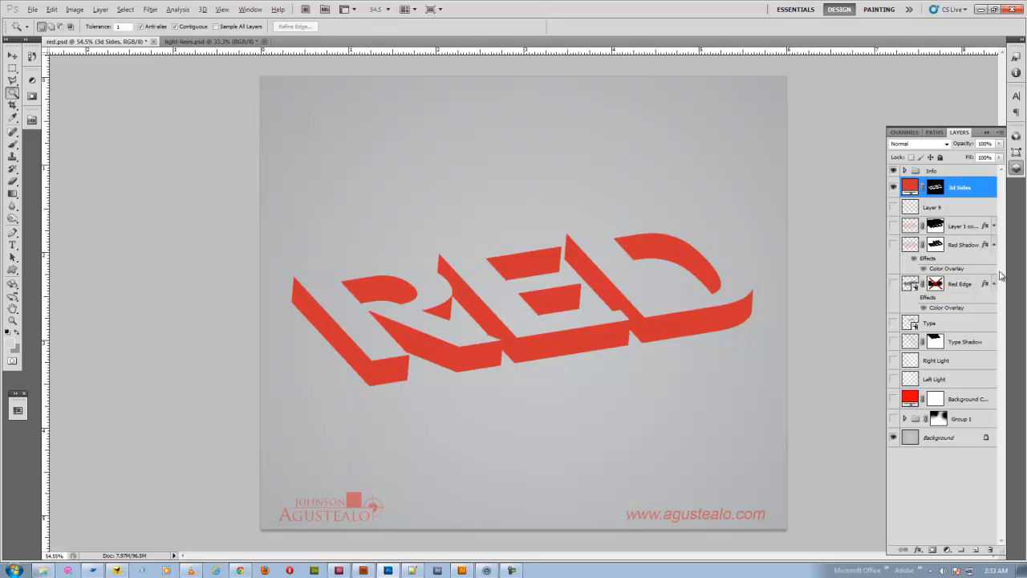
key("alt")
key("alt")
key("ctrl+alt+z")
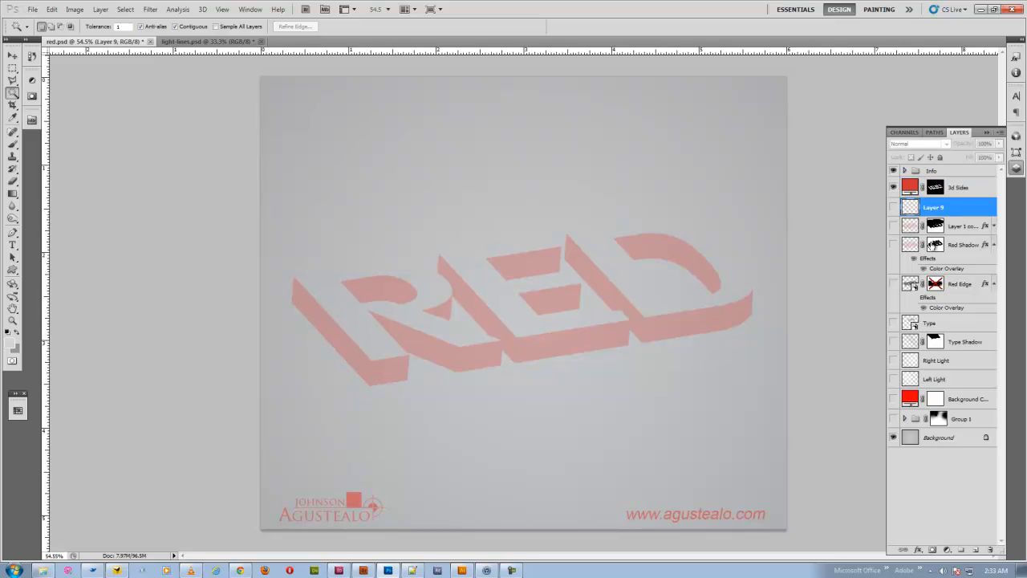
- Delete the blurred Layer 9 and show the existing Layer 1 copy 2 shadow layer
left_click(893, 207)
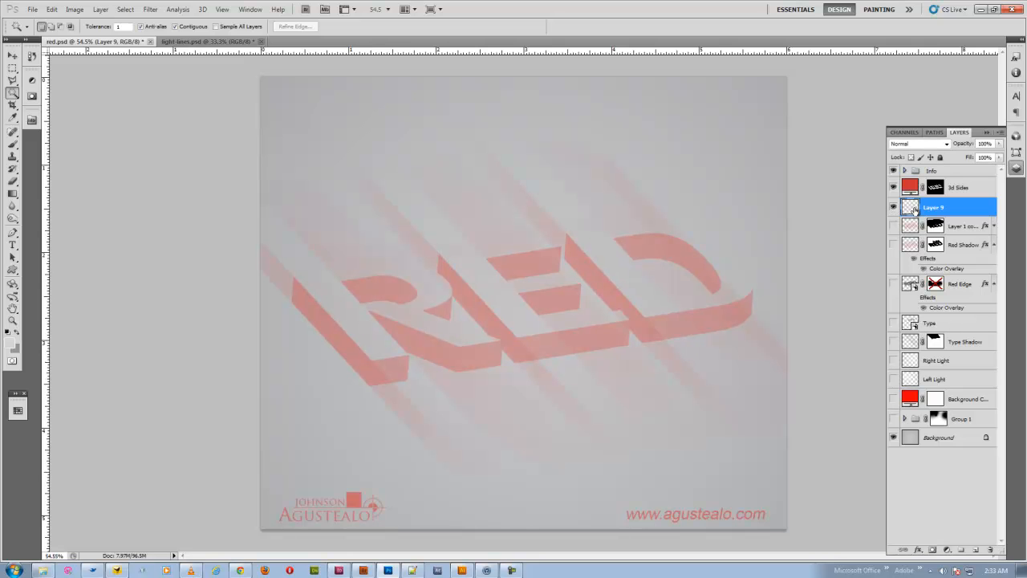
mouse_move(910, 207)
left_mouse_down()
mouse_move(1004, 549)
mouse_move(991, 550)
left_mouse_up()
left_click(893, 207)
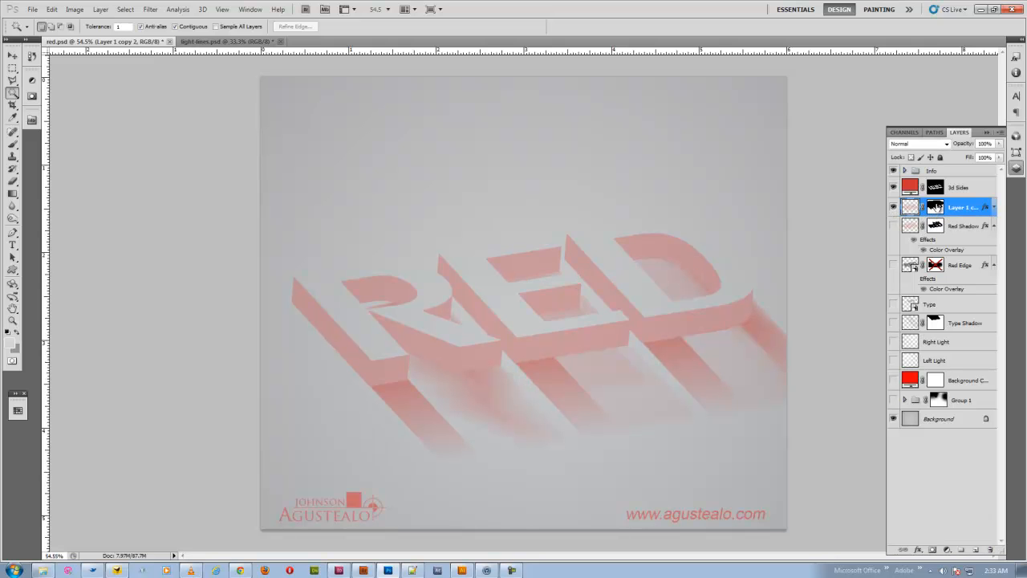
- Compare the Layer 1 copy 2 shadow with and without its mask, and check the mask's outline as a selection
left_click(936, 208, "shift")
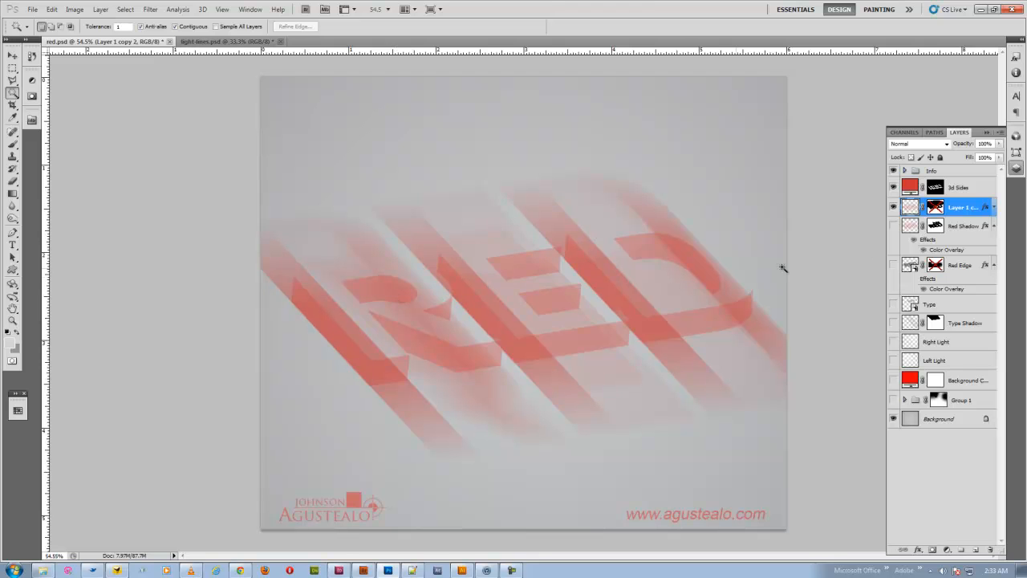
left_click(933, 208, "shift")
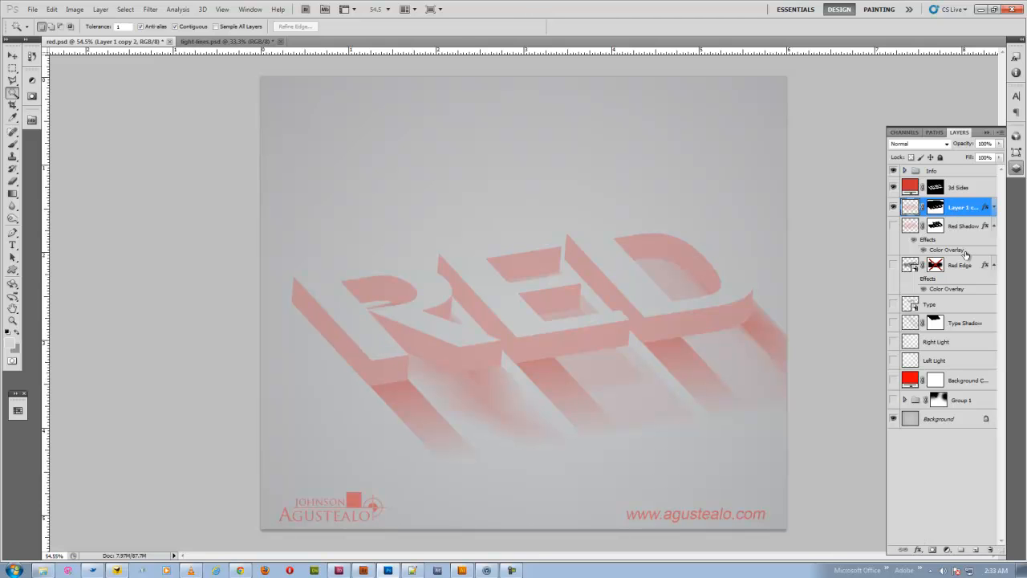
left_click(894, 265)
left_click(894, 266)
left_click(936, 207, "ctrl")
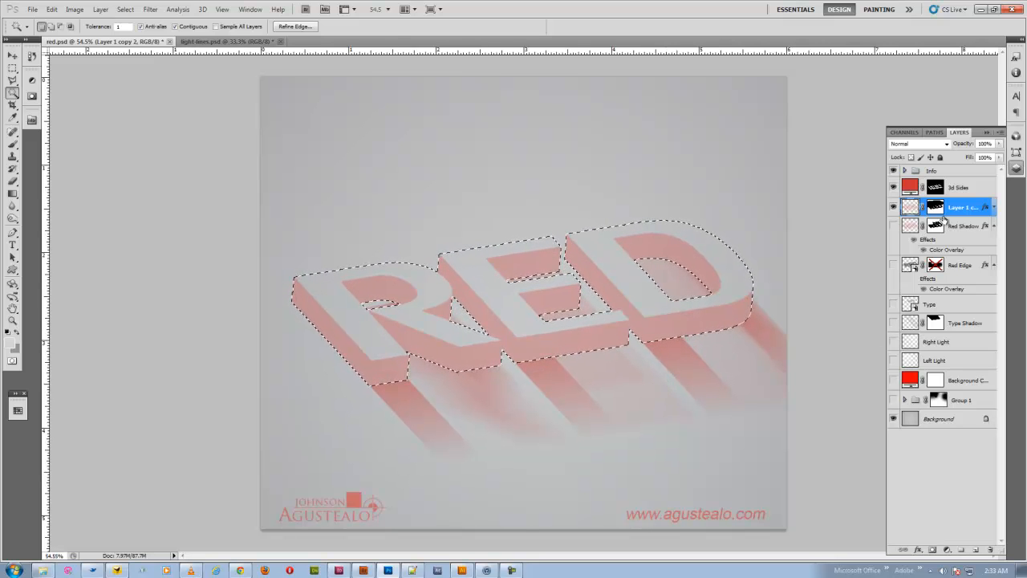
key("ctrl+d")
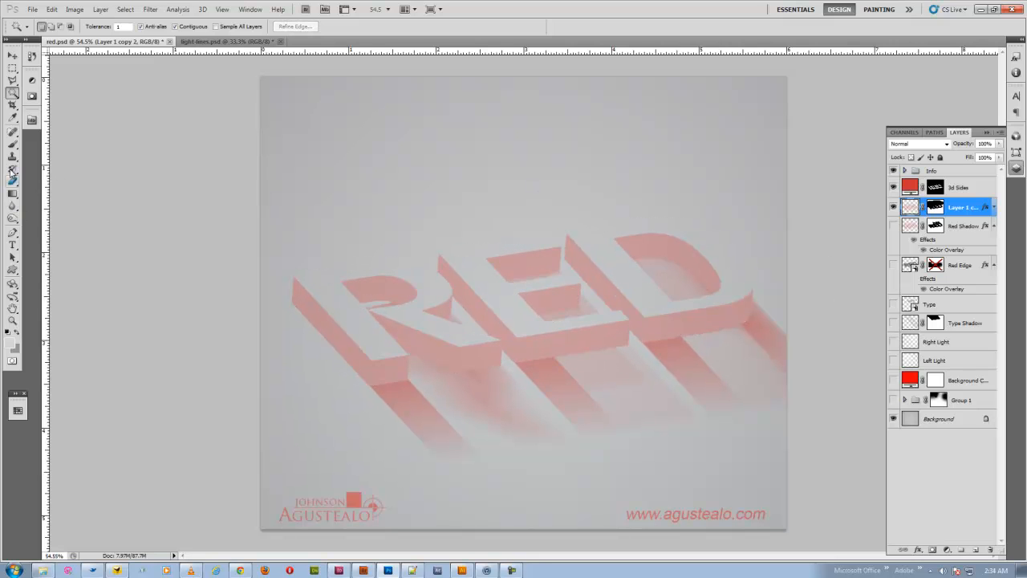
- Try painting black across the shadows on the Layer 1 copy 2 mask with a soft 500 px brush, and undo the stroke
left_click(13, 144)
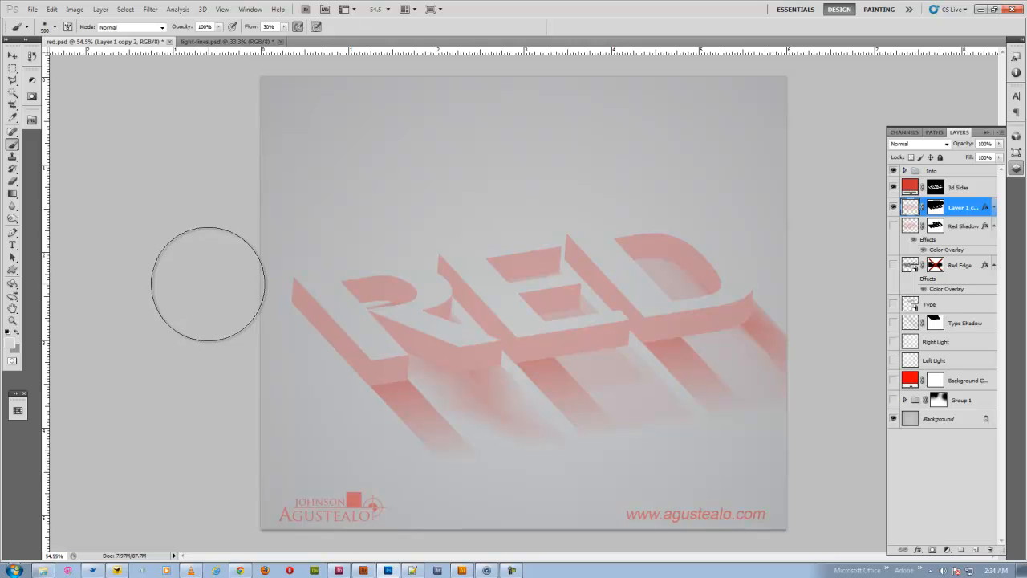
key("d")
right_click(272, 262)
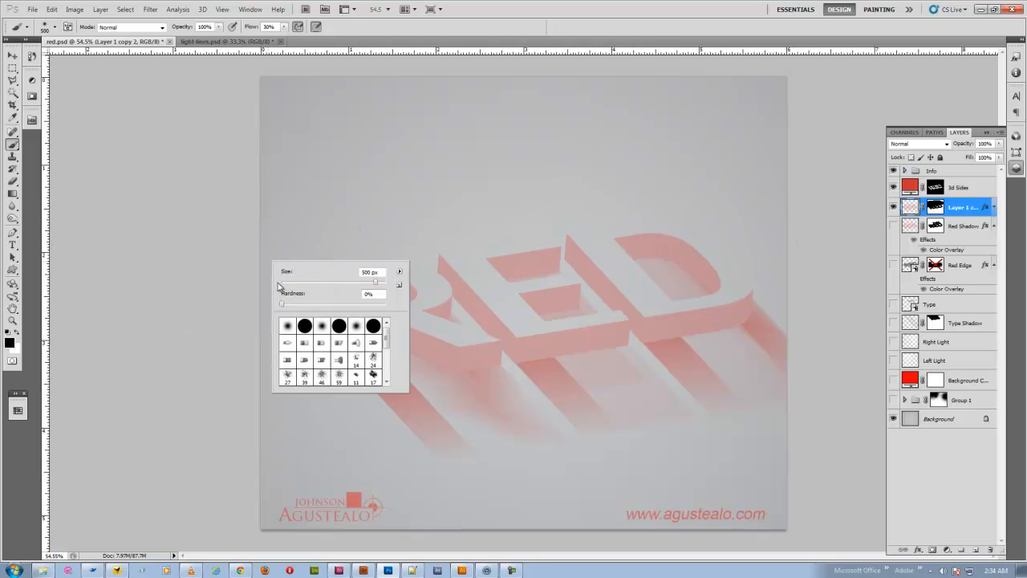
left_click(936, 206)
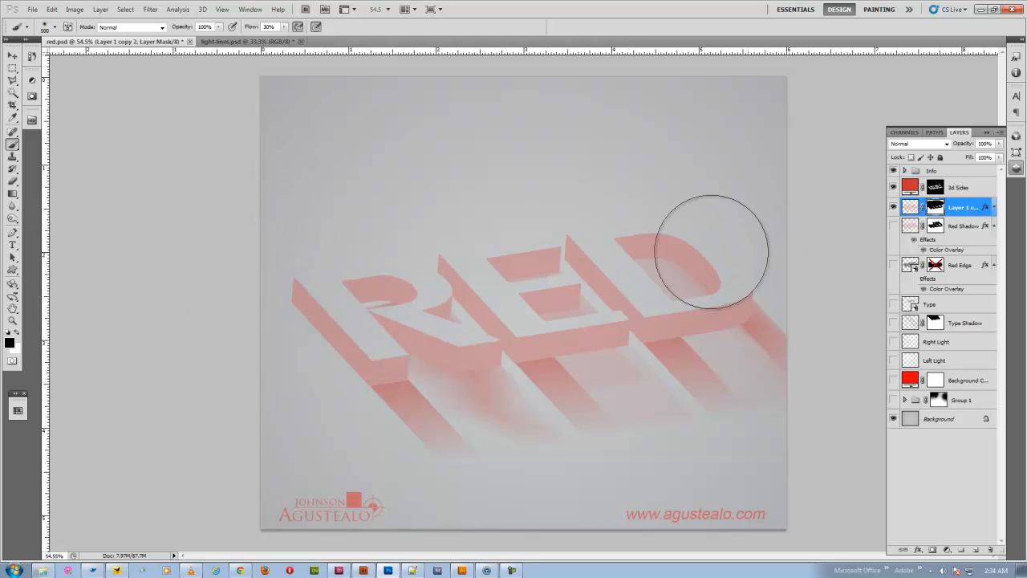
mouse_move(627, 242)
left_mouse_down()
mouse_move(619, 321)
mouse_move(527, 362)
mouse_move(442, 300)
left_mouse_up()
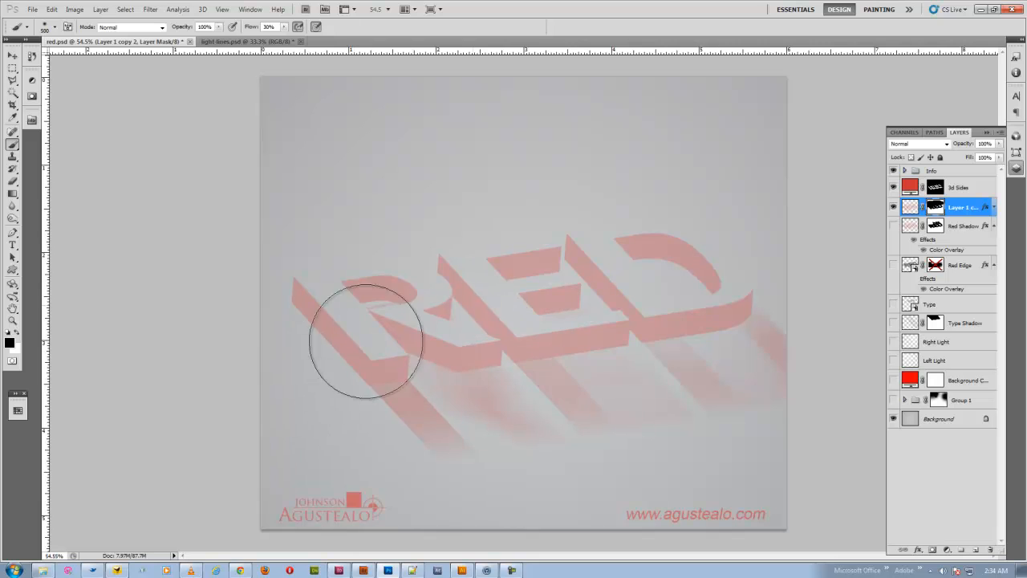
key("ctrl+z")
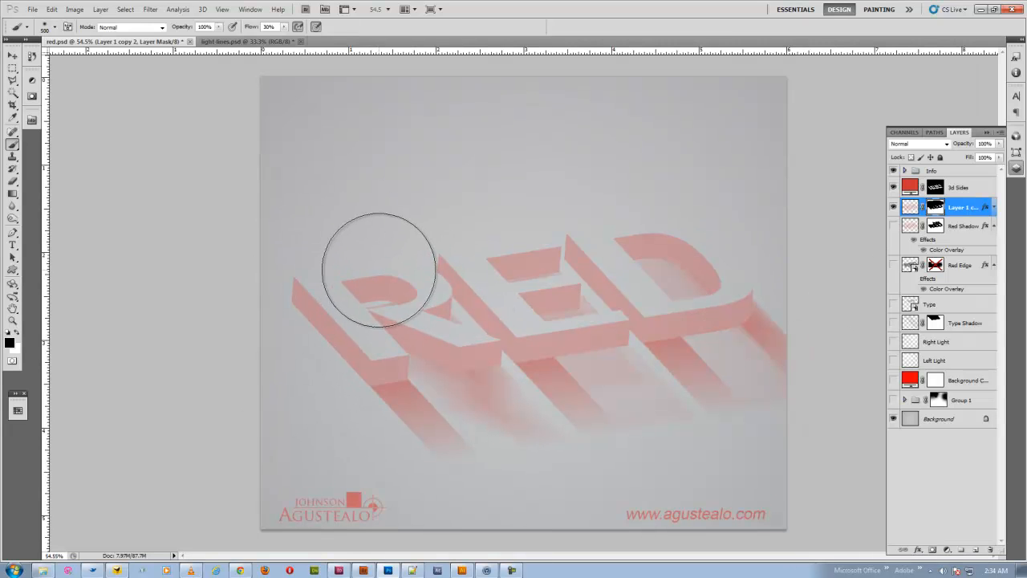
- Reduce the brush size to 150 px
key("bracketleft")
key("bracketleft")
key("bracketleft")
key("bracketleft")
key("bracketleft")
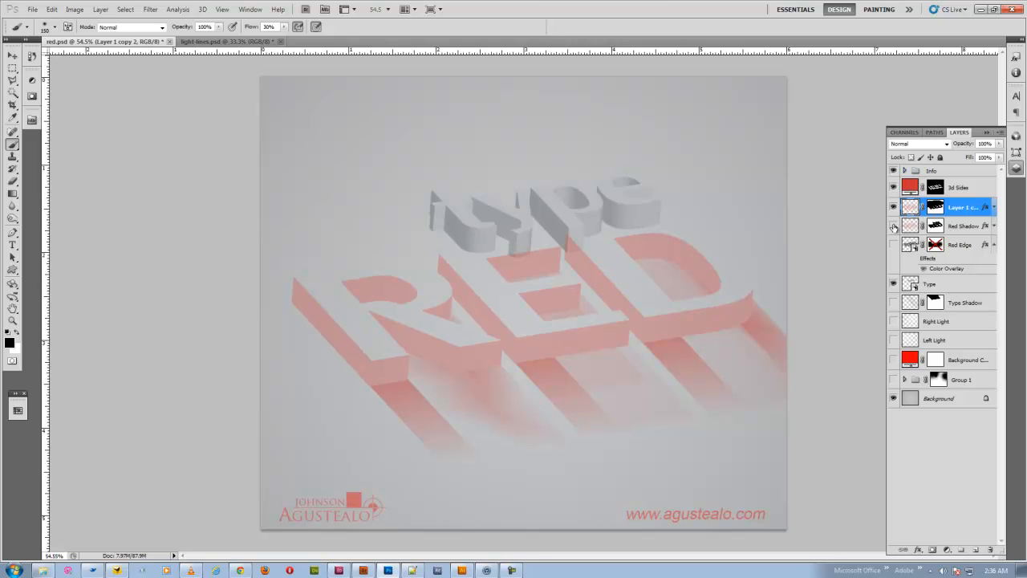
- Show the Red Shadow layer, lower its opacity to 46% and clear the selection around the lettering
left_click(893, 226)
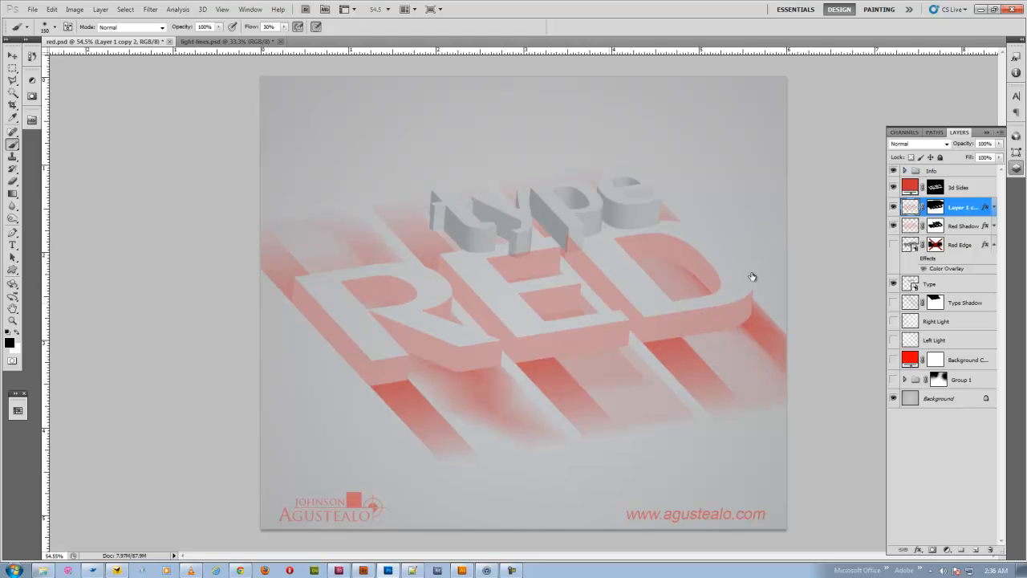
left_click(938, 227)
left_click_drag(966, 144, 933, 155)
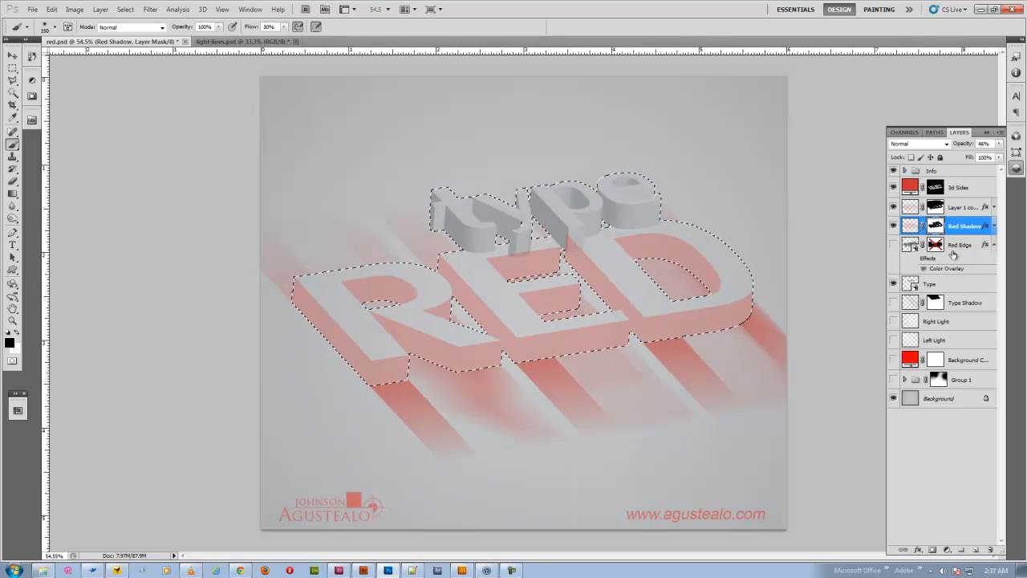
key("ctrl+d")
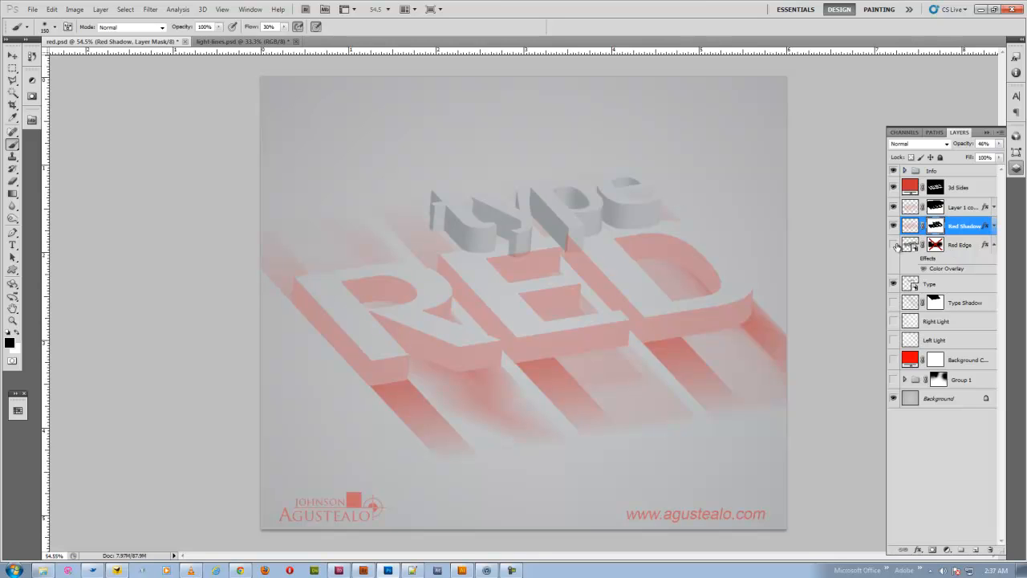
- Compare the artwork with the Type layer hidden and shown, leaving the layer visible
left_click(894, 285)
left_click(893, 285)
left_click(894, 284)
left_click(894, 285)
left_click(893, 285)
left_click(893, 285)
- Switch to Illustrator, select the extruded type lettering and check its CMYK fill color
left_click(462, 570)
left_click(419, 451)
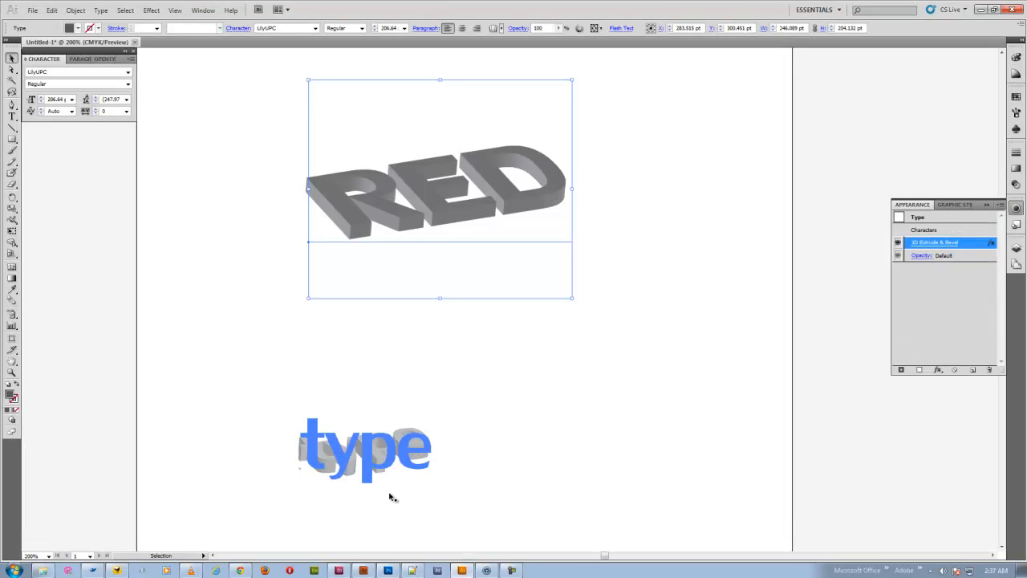
key("space")
left_click_drag(376, 493, 404, 393)
scroll(395, 402, "up", 1)
scroll(398, 446, "down", 3)
scroll(387, 433, "up", 7)
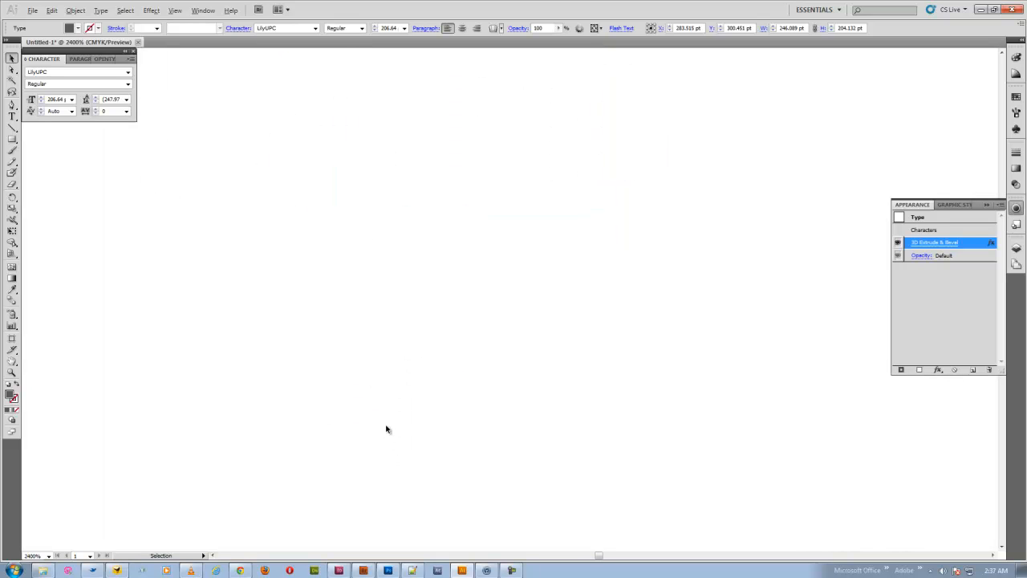
scroll(386, 428, "down", 4)
left_click_drag(366, 187, 401, 236)
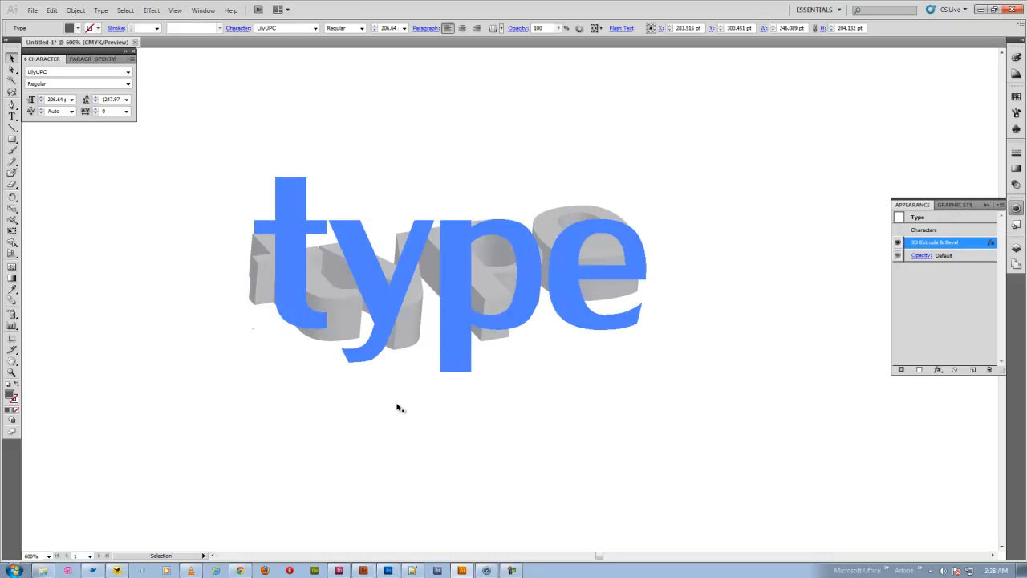
left_click(336, 294)
left_click(10, 394)
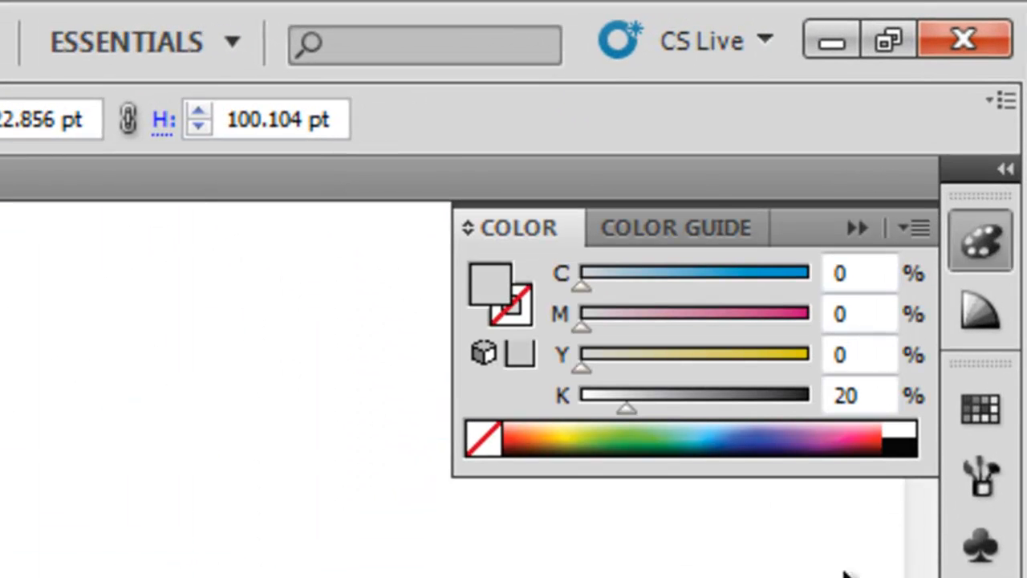
left_click(875, 395)
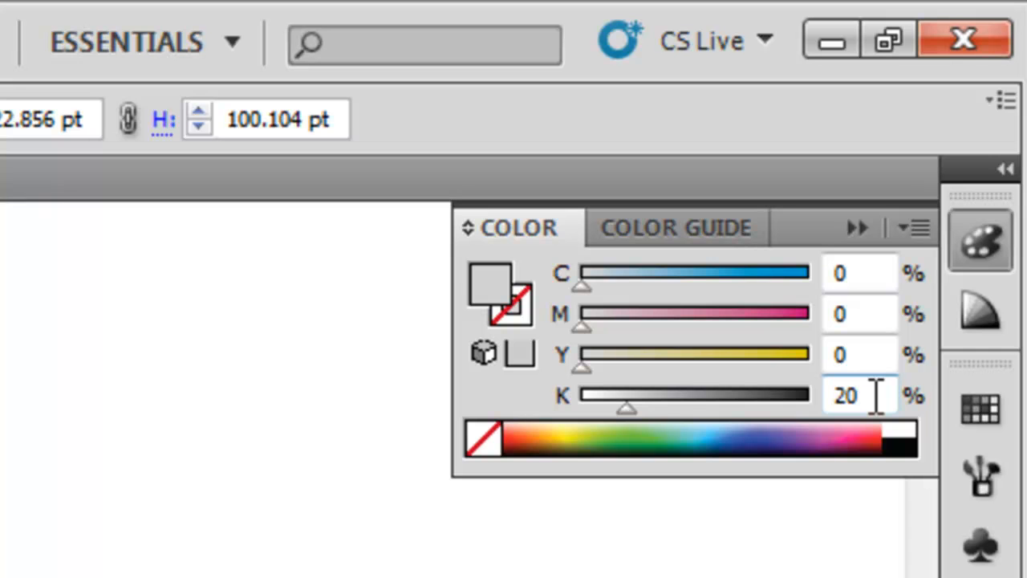
left_click_drag(876, 395, 818, 393)
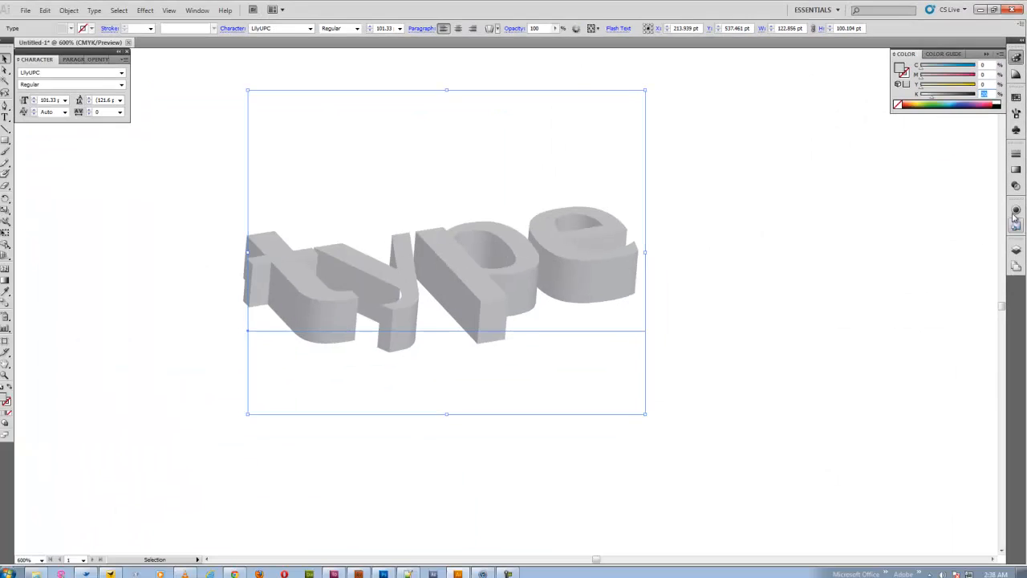
- Review the type lettering's 3D Extrude & Bevel settings, including the surface lighting and shading color options, and close the dialog
left_click(1016, 209)
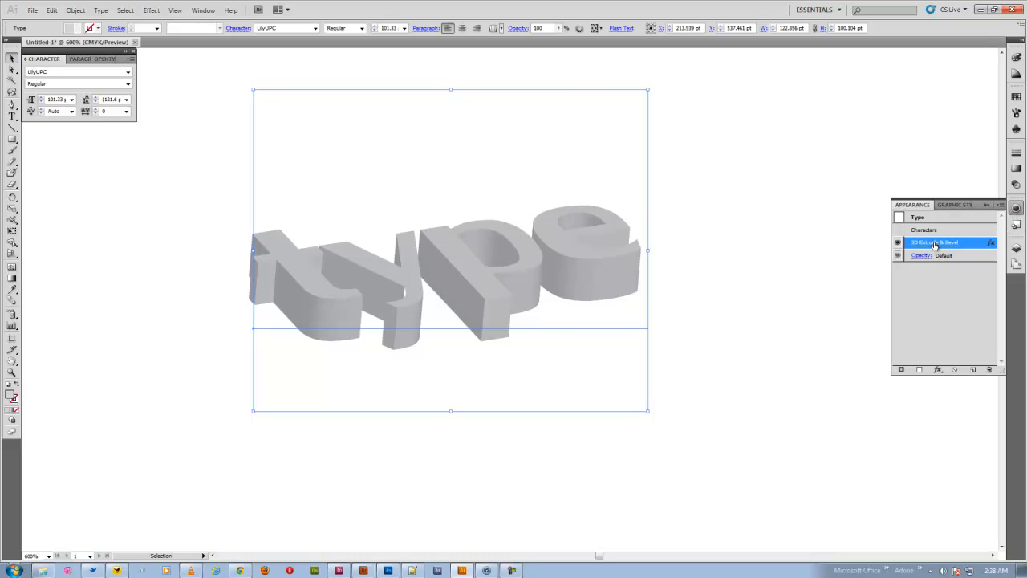
left_click(935, 242)
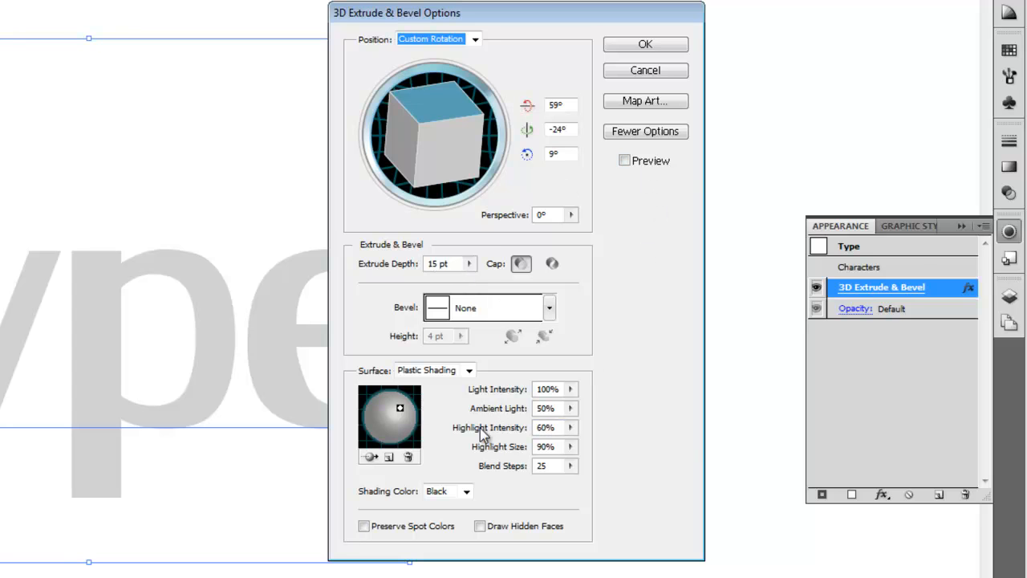
left_click(646, 135)
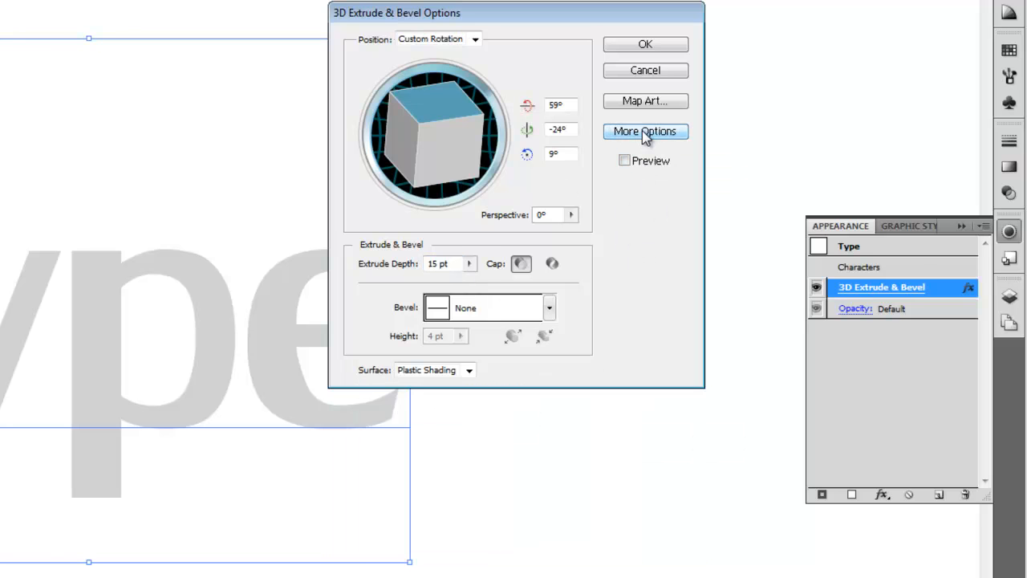
left_click(646, 133)
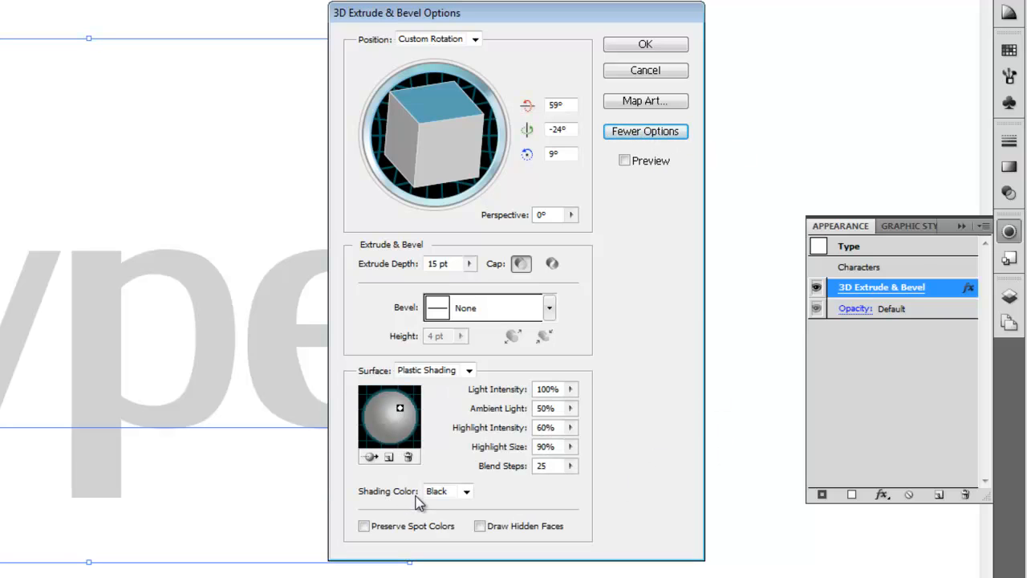
left_click(465, 491)
left_click(468, 496)
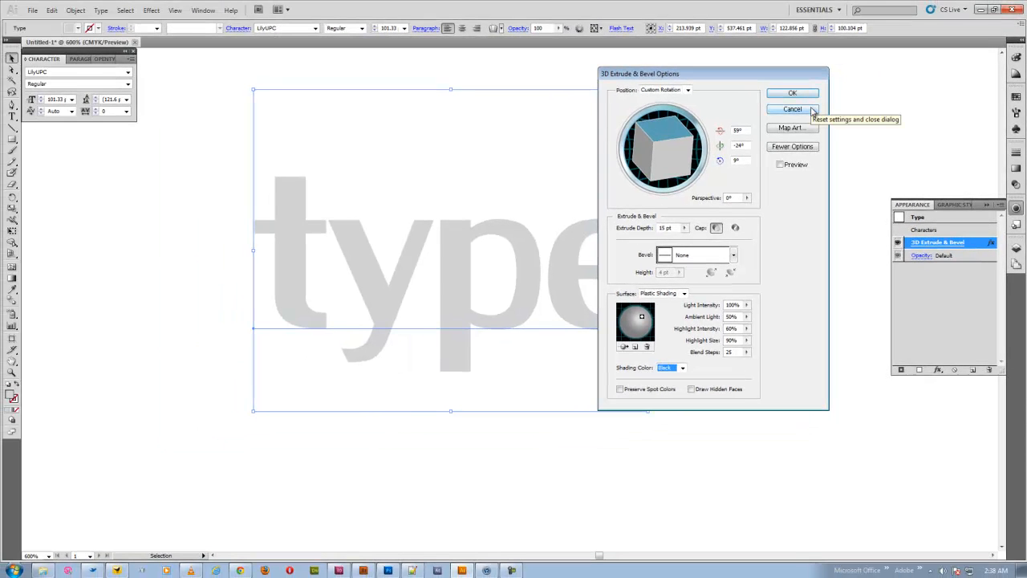
left_click(810, 93)
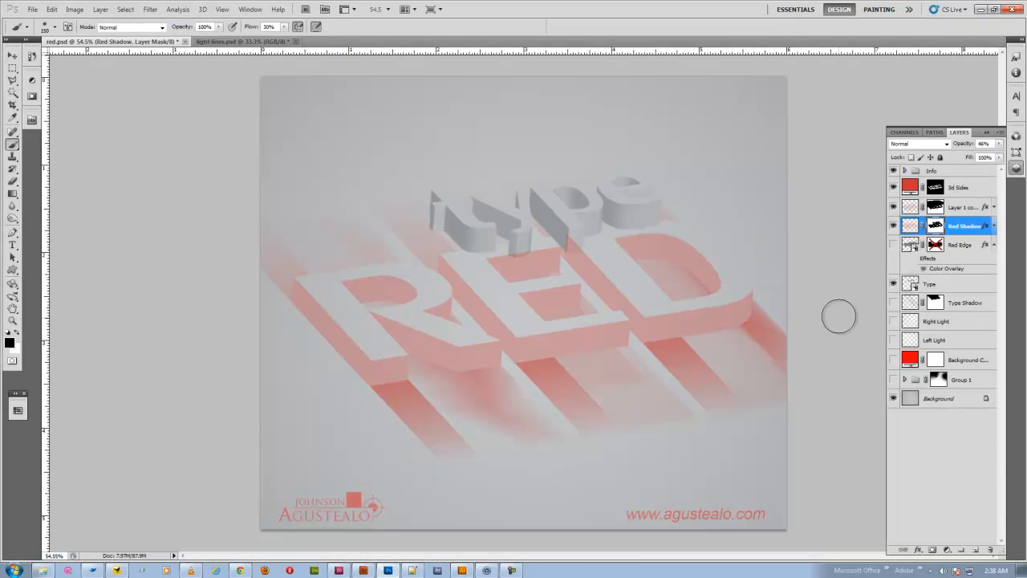
- Back in Photoshop, compare the artwork with the Red Shadow and Type layers hidden and shown, leaving both visible
left_click(12, 56)
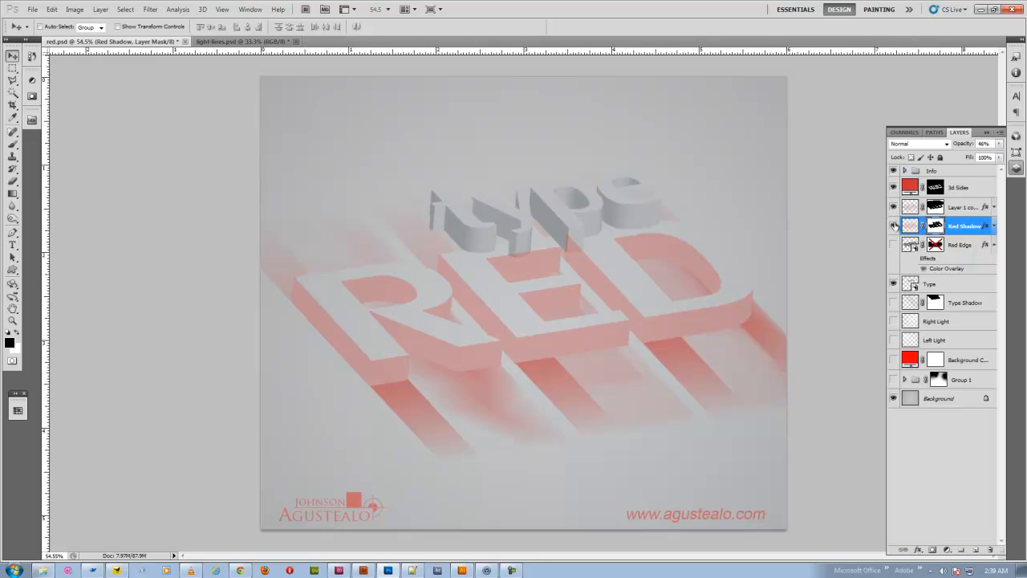
left_click(895, 227)
left_click(894, 227)
left_click(894, 227)
left_click(895, 227)
left_click(893, 284)
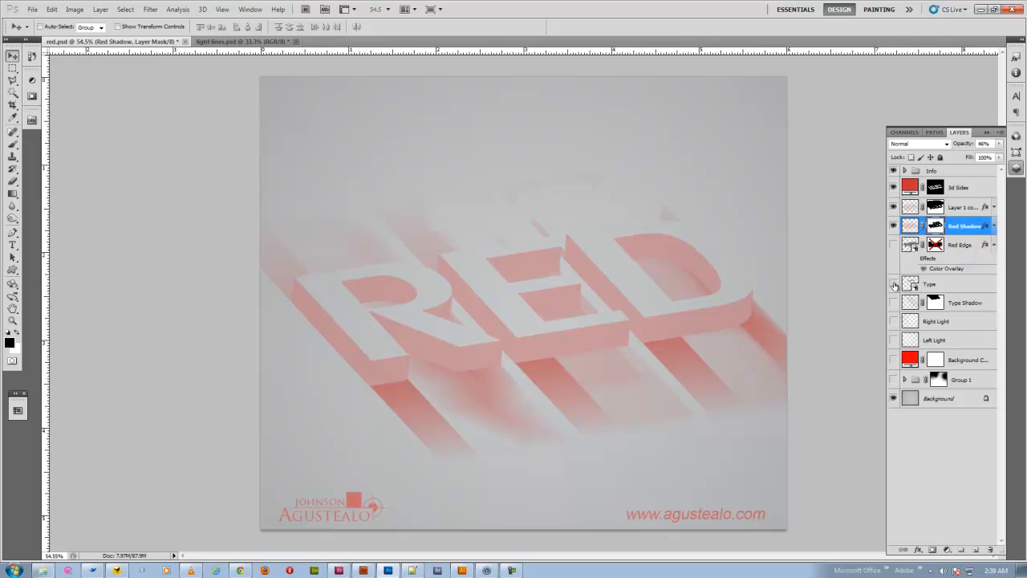
left_click(893, 227)
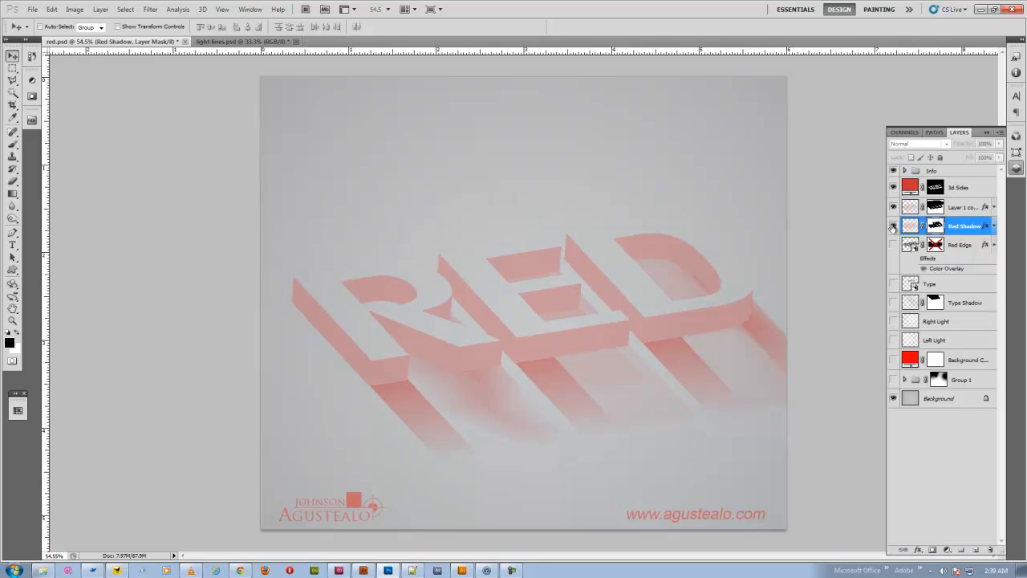
left_click(893, 228)
left_click(895, 284)
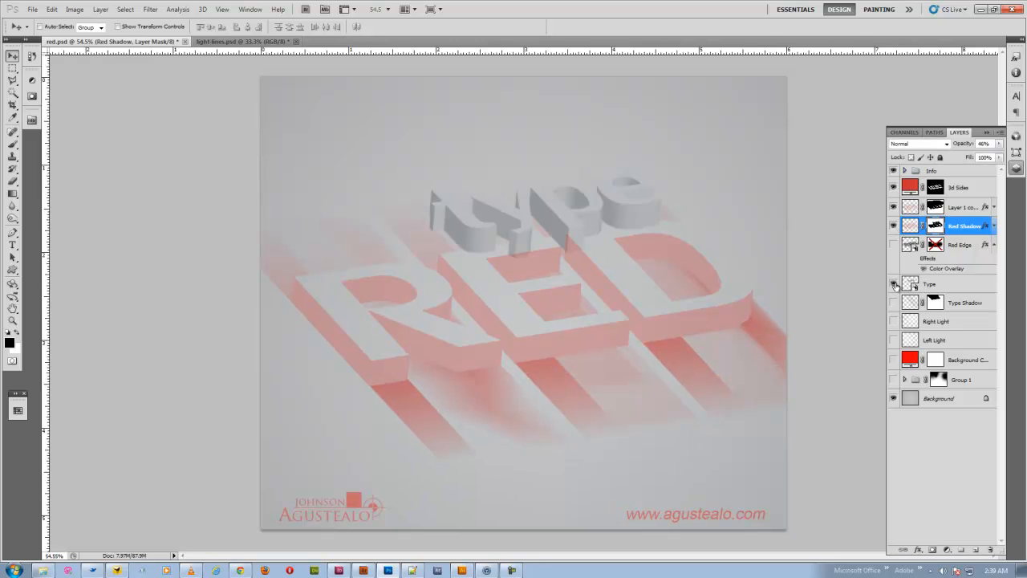
- Load the Type layer's outline as a selection and show the Type Shadow layer beneath it
left_click(912, 285, "ctrl")
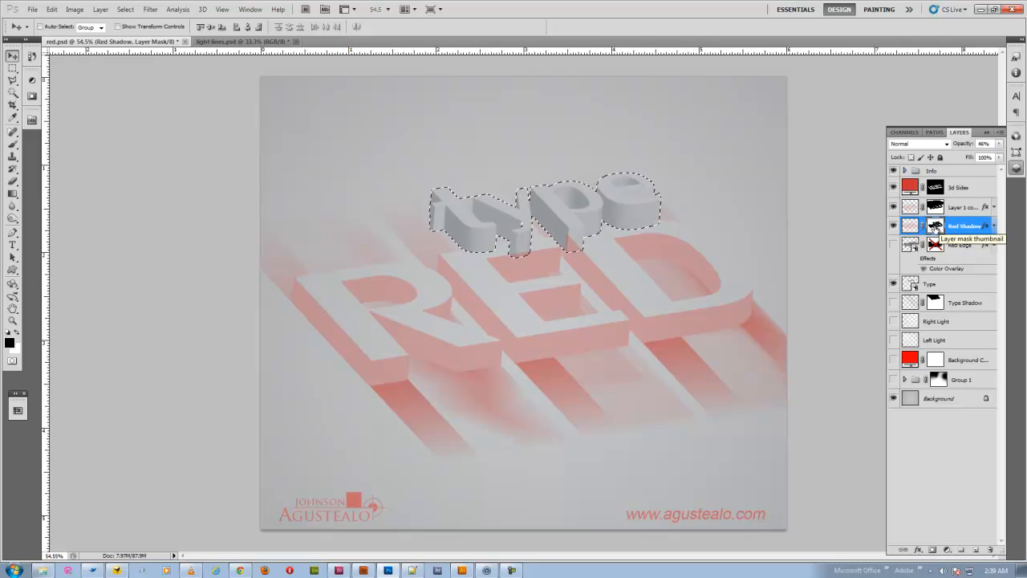
left_click(893, 284)
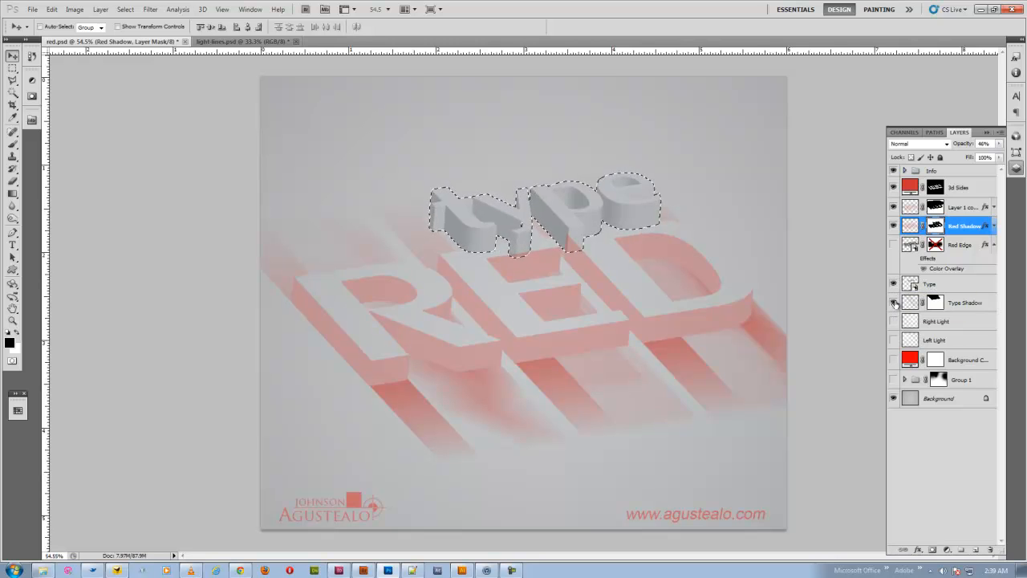
left_click(894, 303)
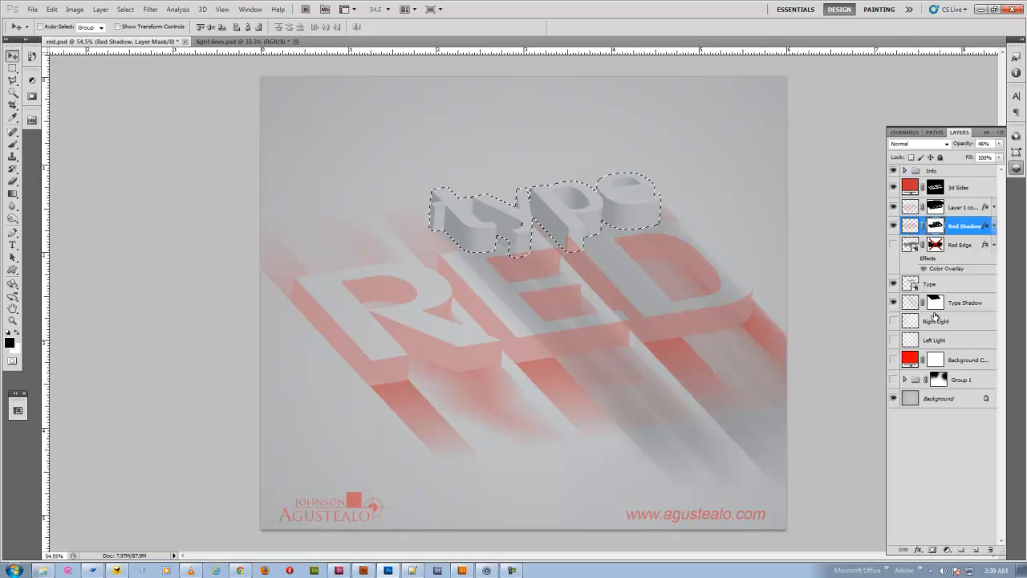
left_click(894, 285)
left_click(893, 302)
left_click(893, 302)
- Fill the type outline with black on a new layer above Type Shadow, clear the selection and hide the Type layer
left_click(909, 304)
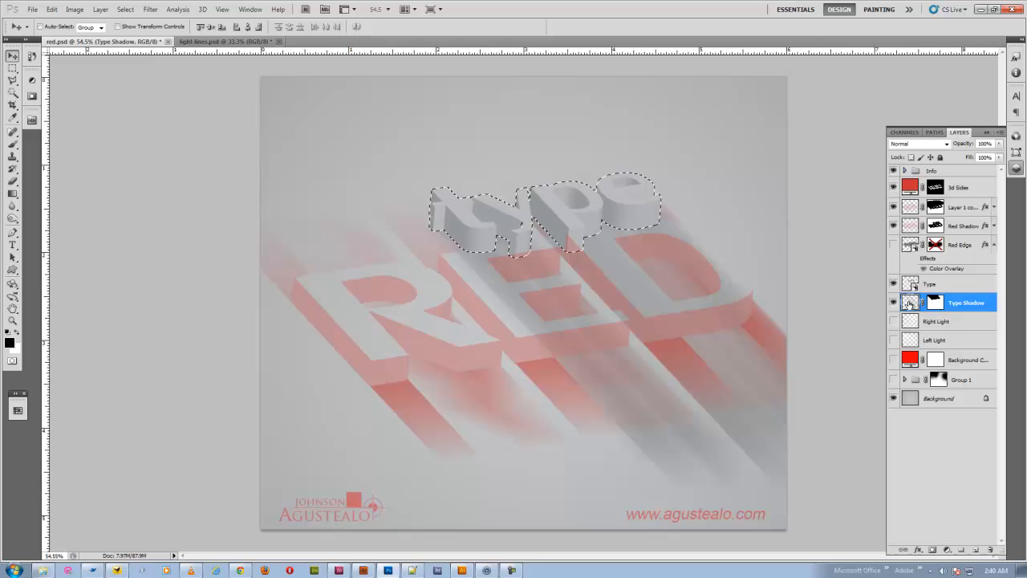
left_click(975, 550)
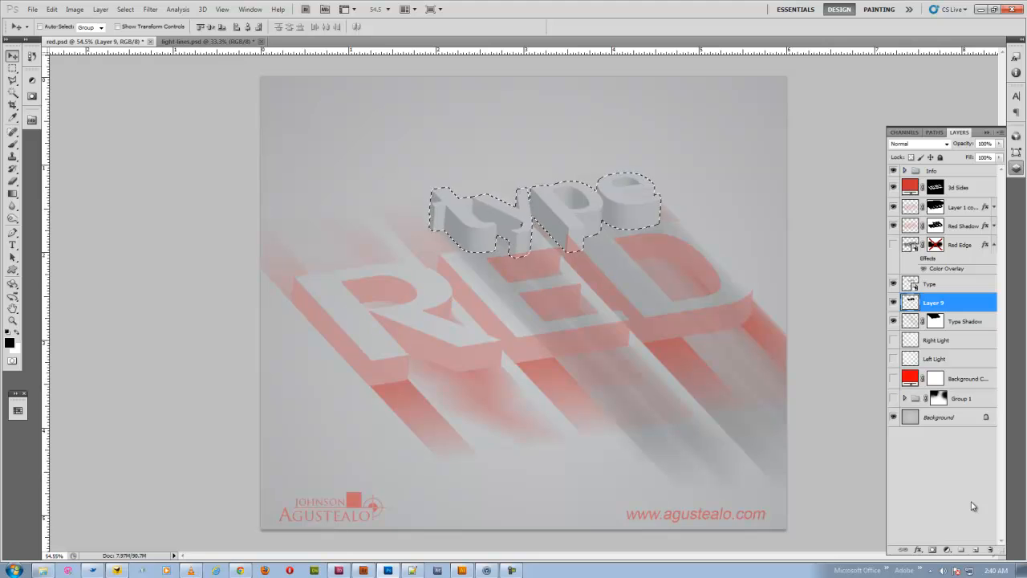
key("ctrl+d")
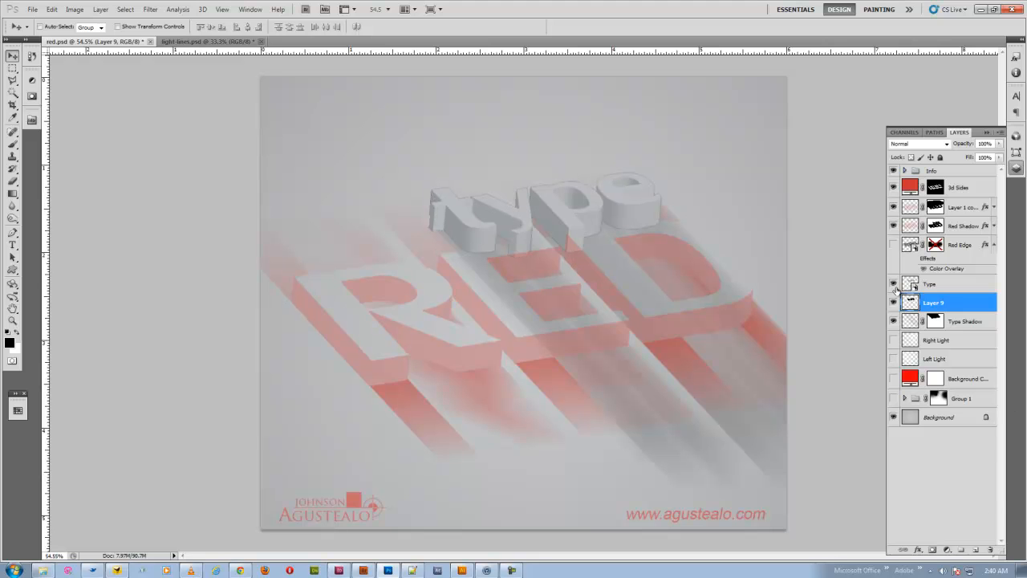
left_click(892, 283)
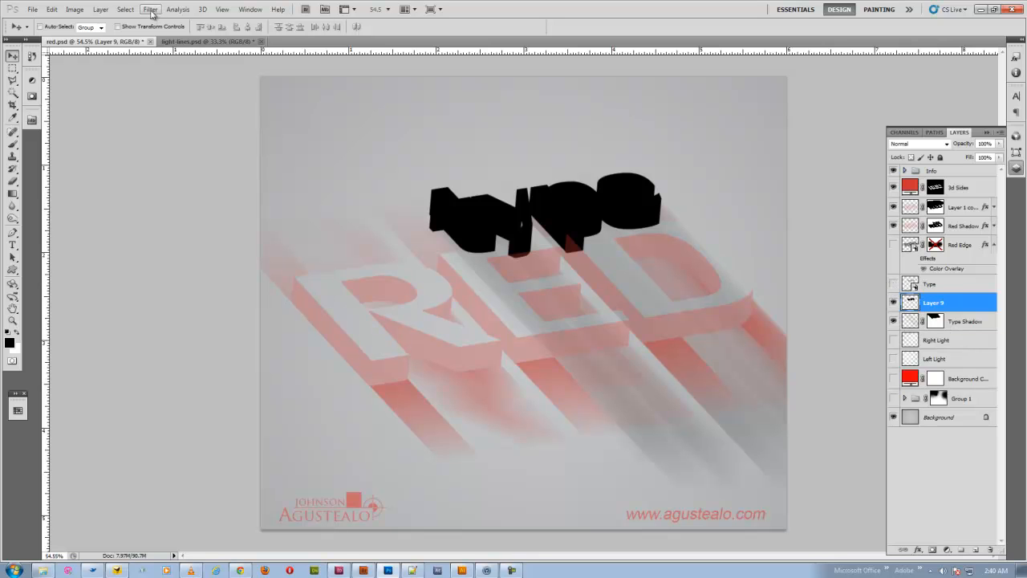
- Try a Motion Blur on the black type silhouette, cancel it and delete the silhouette layer
left_click(150, 10)
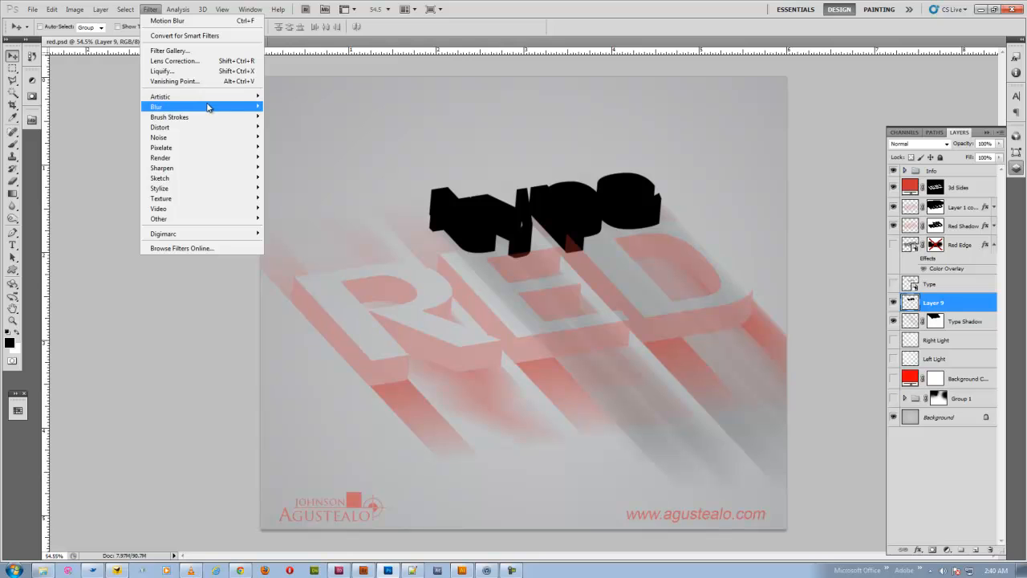
mouse_move(207, 107)
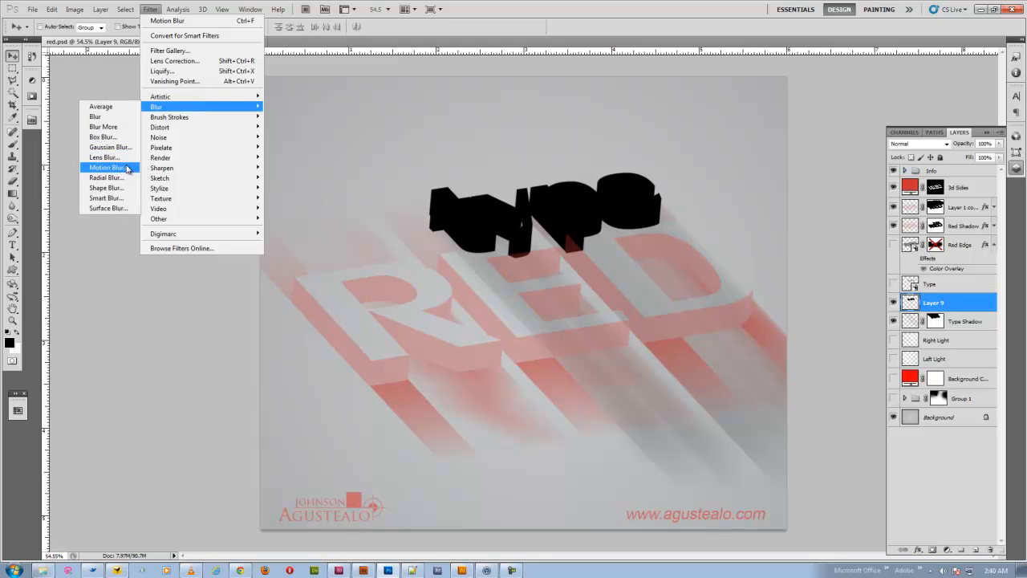
left_click(127, 167)
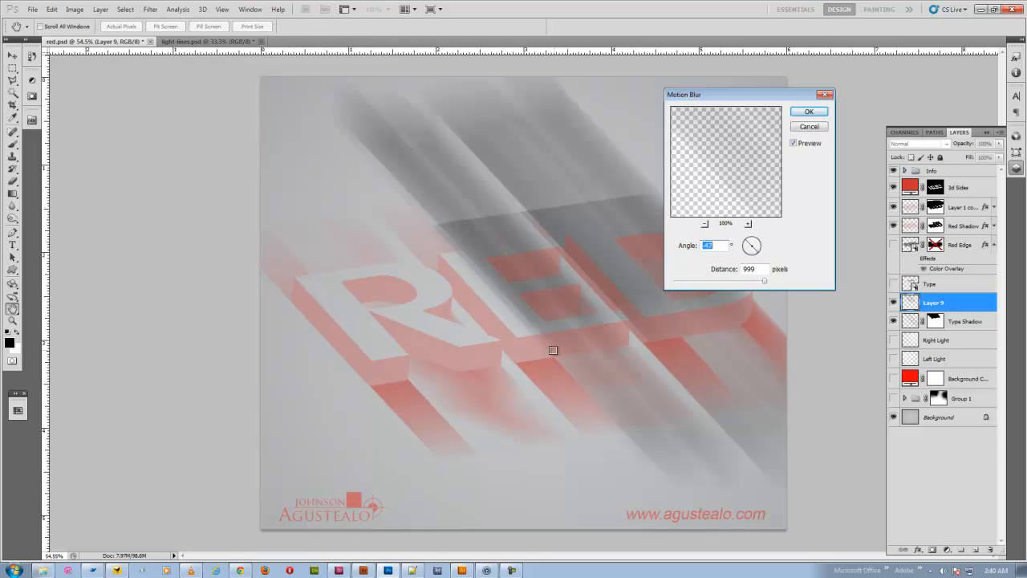
left_click(818, 127)
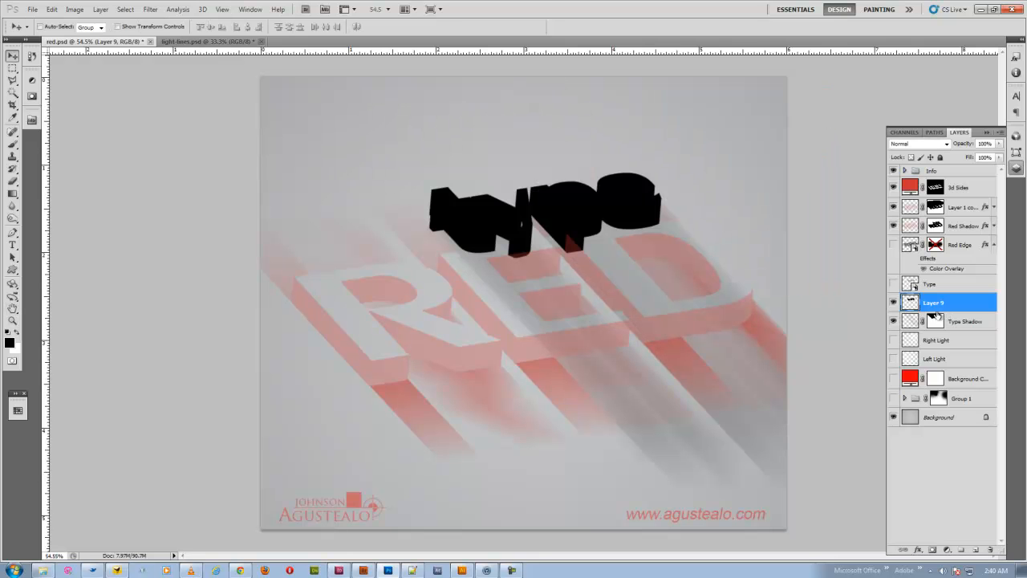
left_click_drag(899, 303, 990, 550)
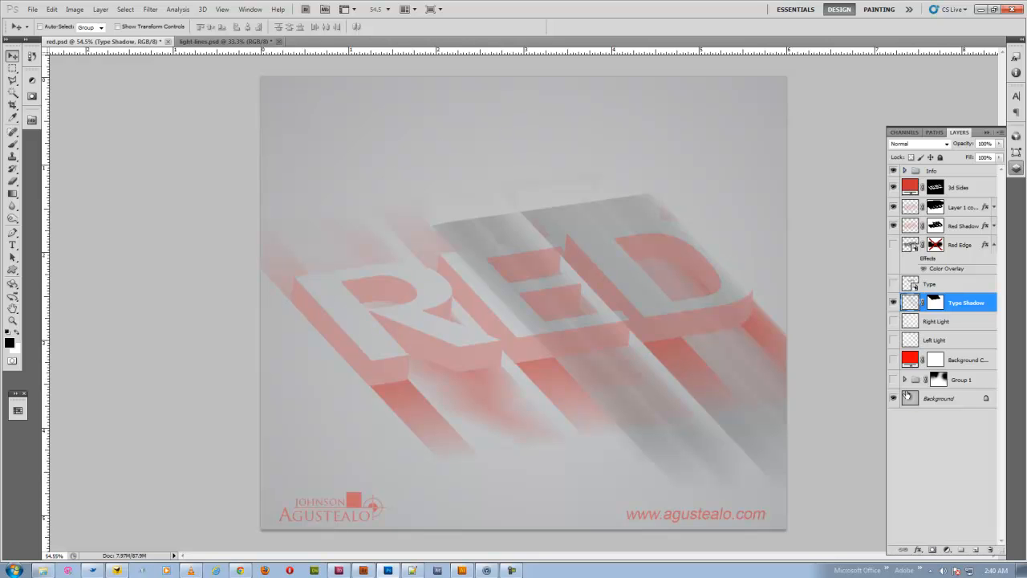
- Load the Type layer's outline as a selection over the shadow, clear it and show the Type layer again
left_click(913, 284, "ctrl")
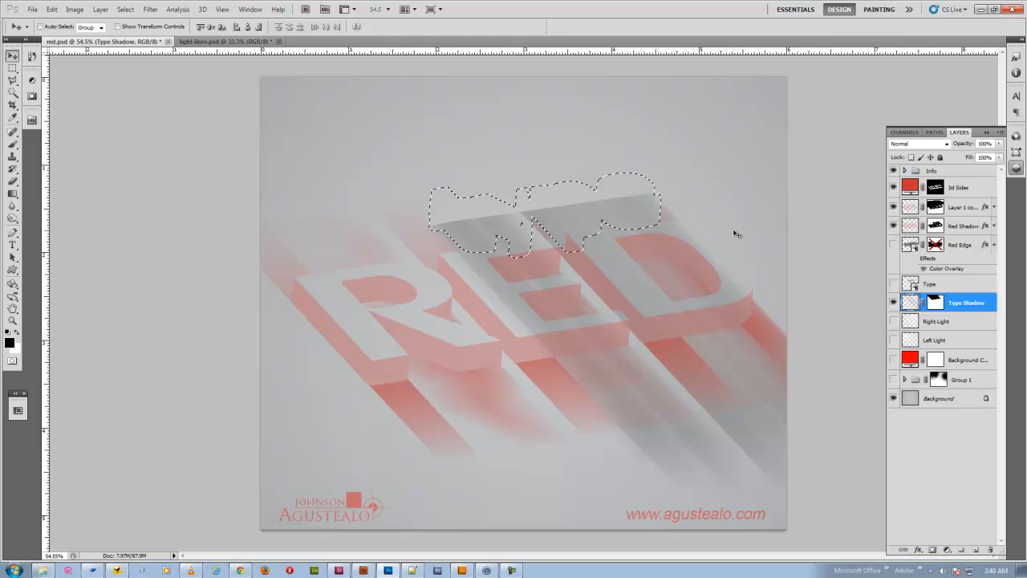
key("ctrl+d")
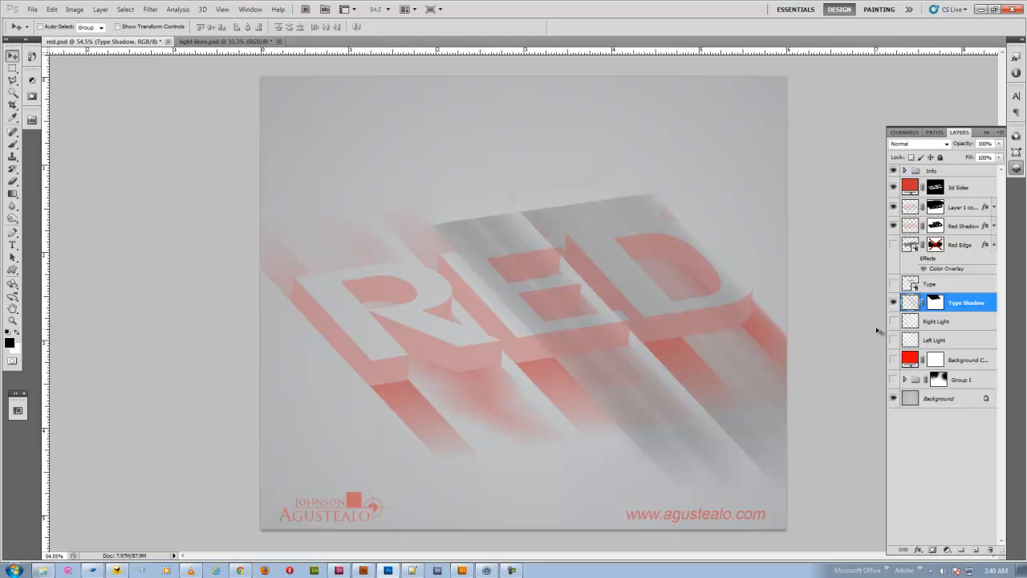
left_click(893, 284)
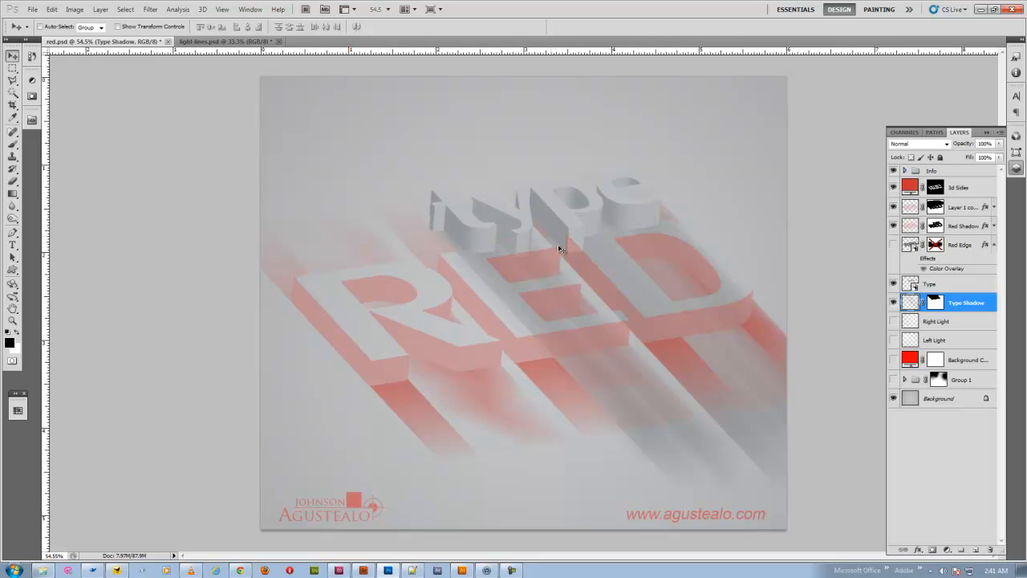
- Compare the artwork with the Right Light layer shown and hidden, leaving the layer hidden
left_click(893, 322)
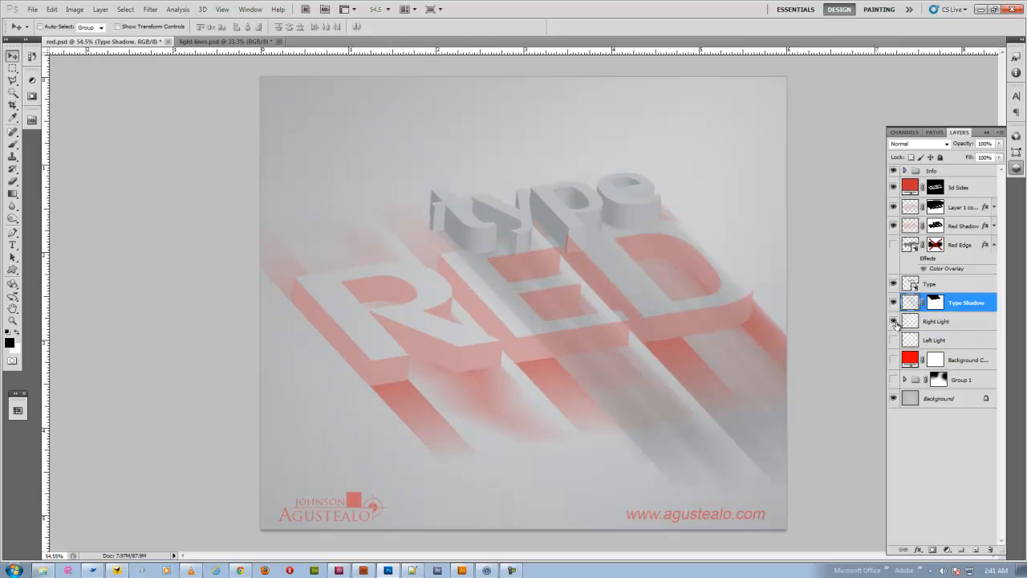
left_click(894, 321)
left_click(894, 322)
left_click(894, 322)
- Create a layer above Right Light, fill a circular selection over the canvas's upper-left area with white, and deselect it
left_click(930, 324)
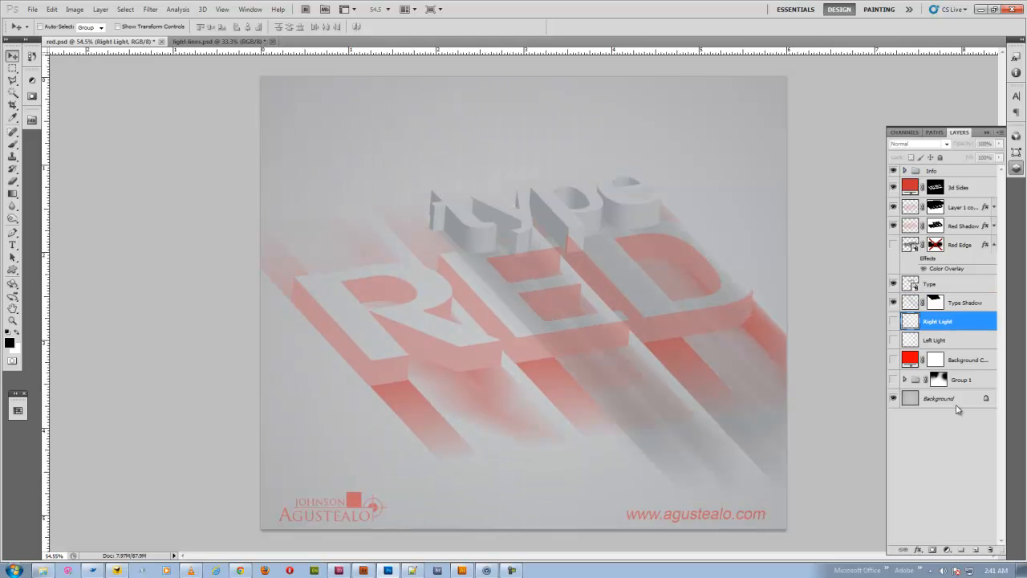
left_click(975, 550)
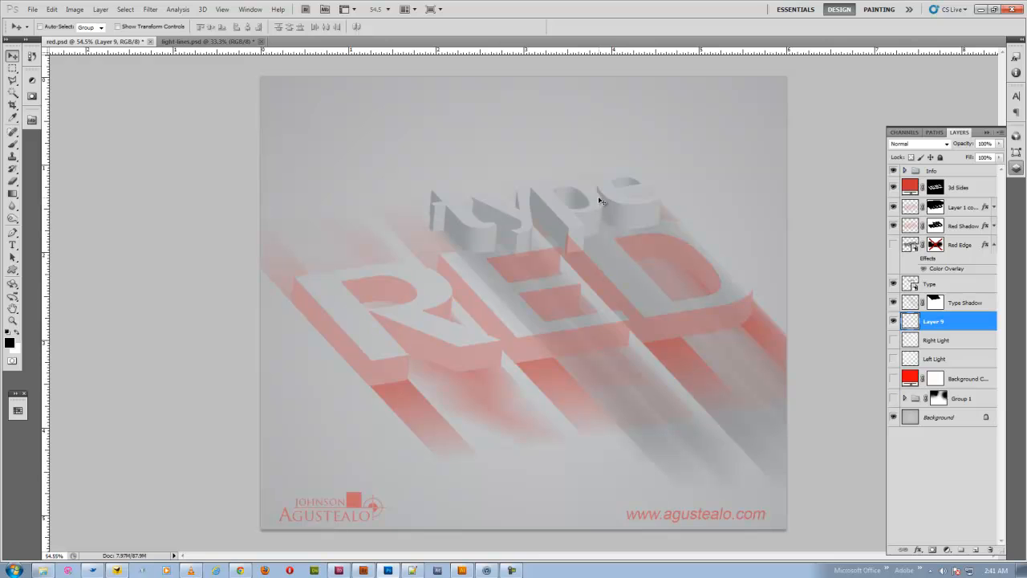
key("m")
key("shift+m")
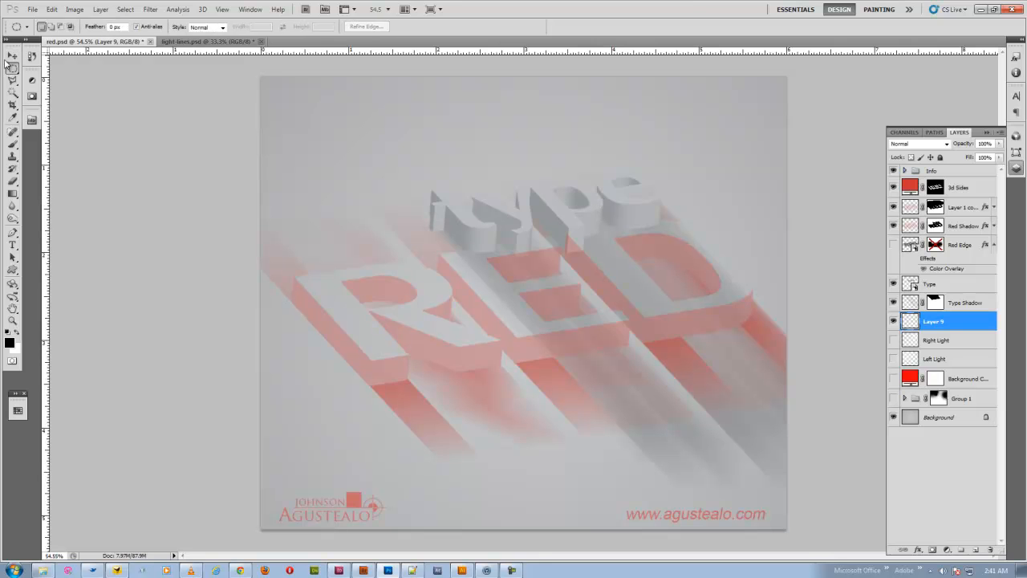
left_click(13, 71)
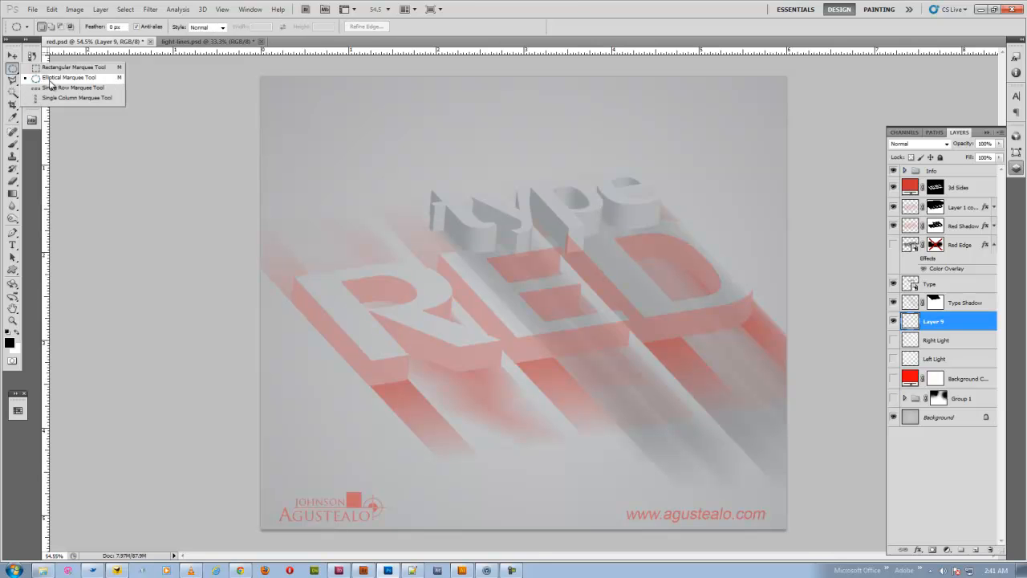
left_click(50, 77)
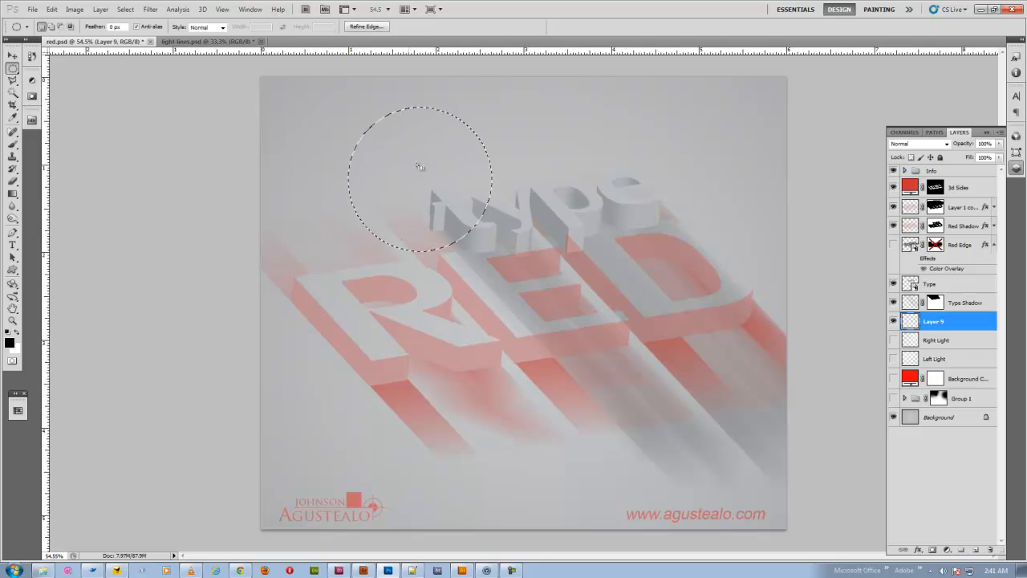
left_click_drag(436, 166, 406, 225)
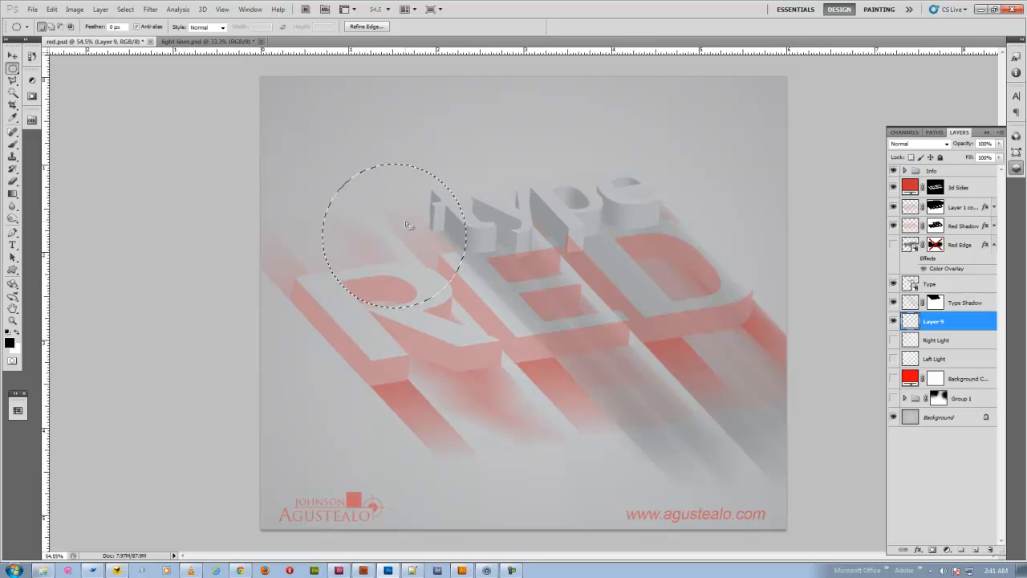
key("ctrl+BackSpace")
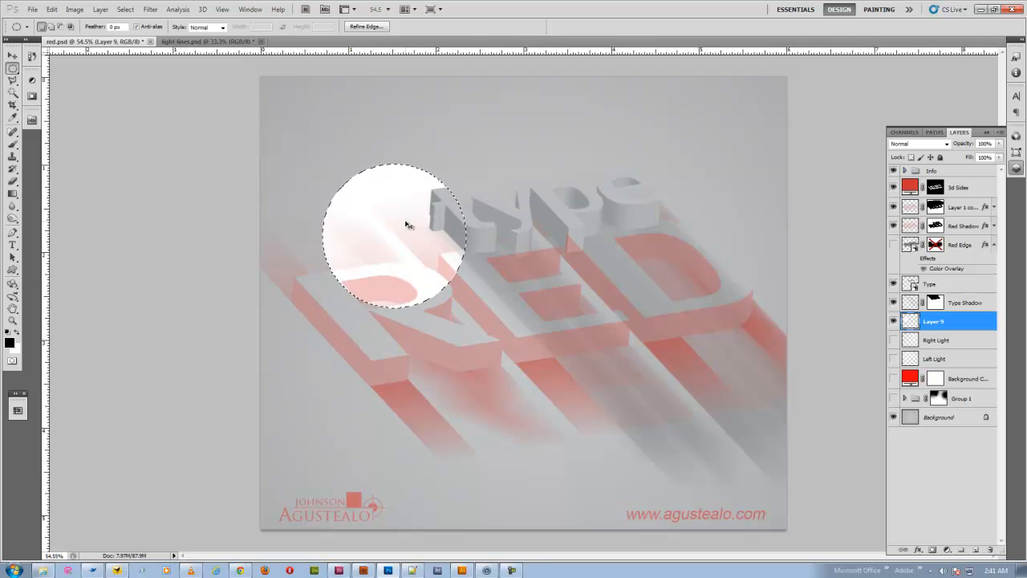
key("ctrl+d")
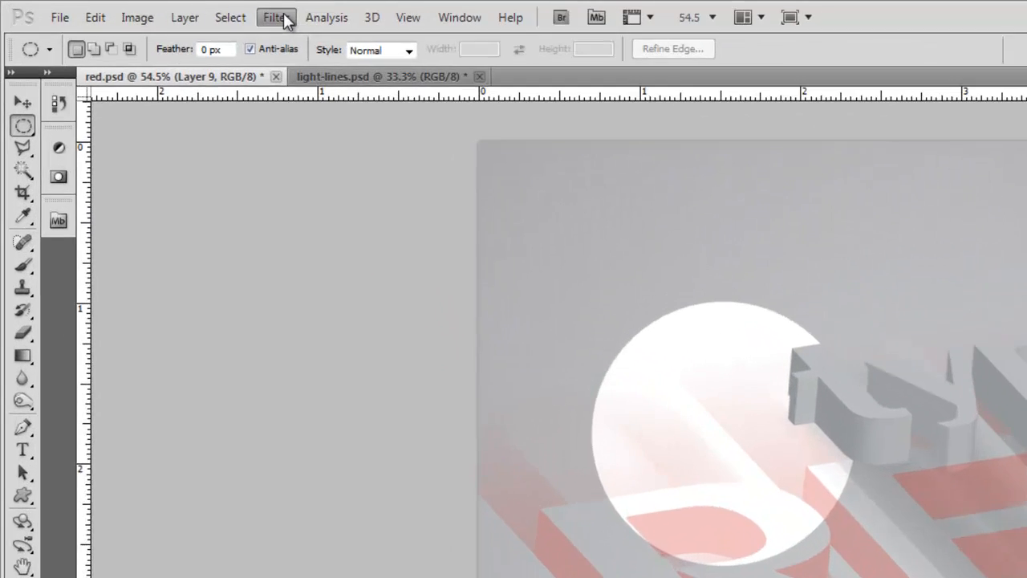
- Soften the white circle with a Gaussian Blur of 94.6 pixels radius
left_click(149, 9)
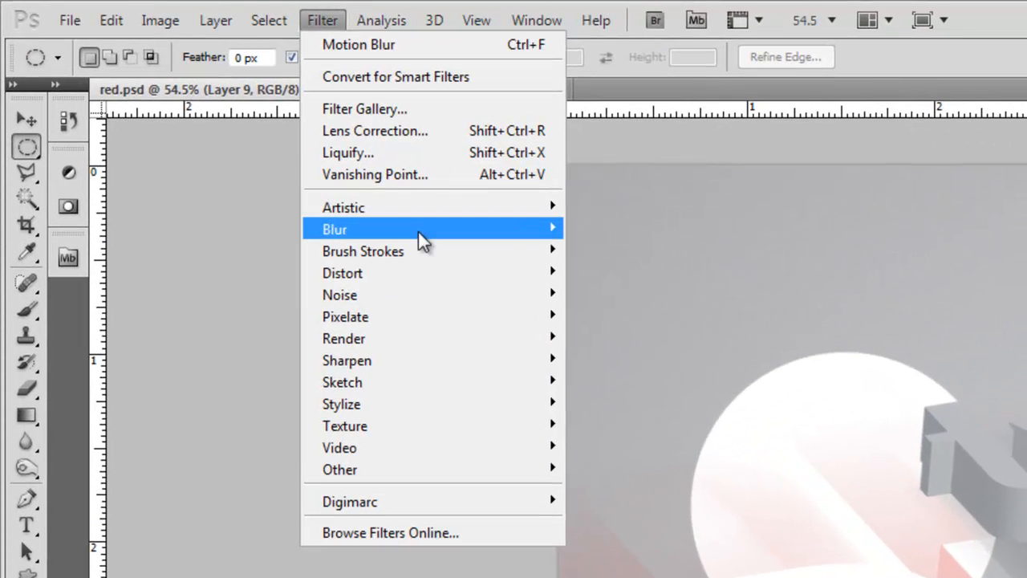
mouse_move(418, 231)
left_click(233, 312)
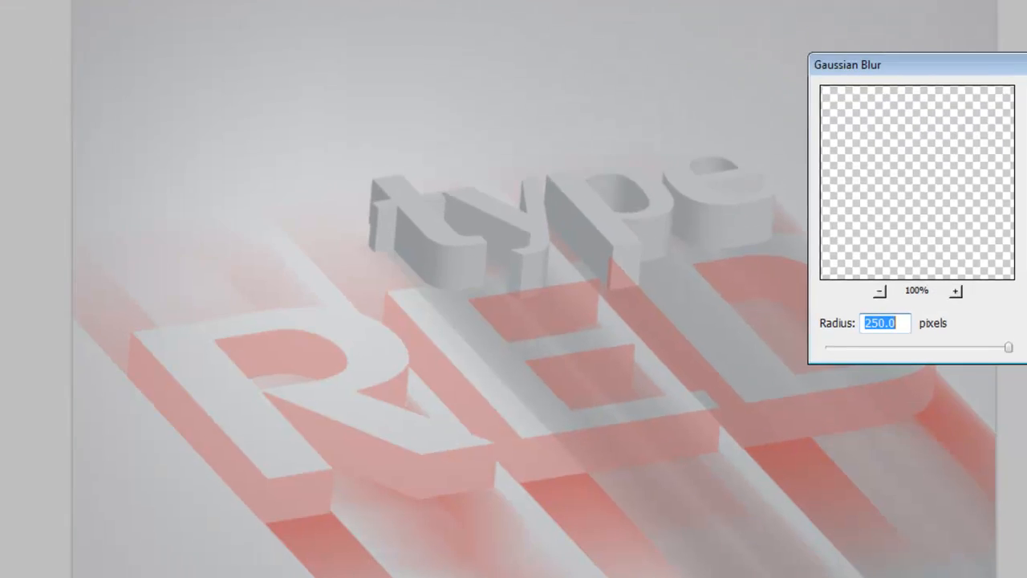
left_click_drag(1008, 347, 940, 348)
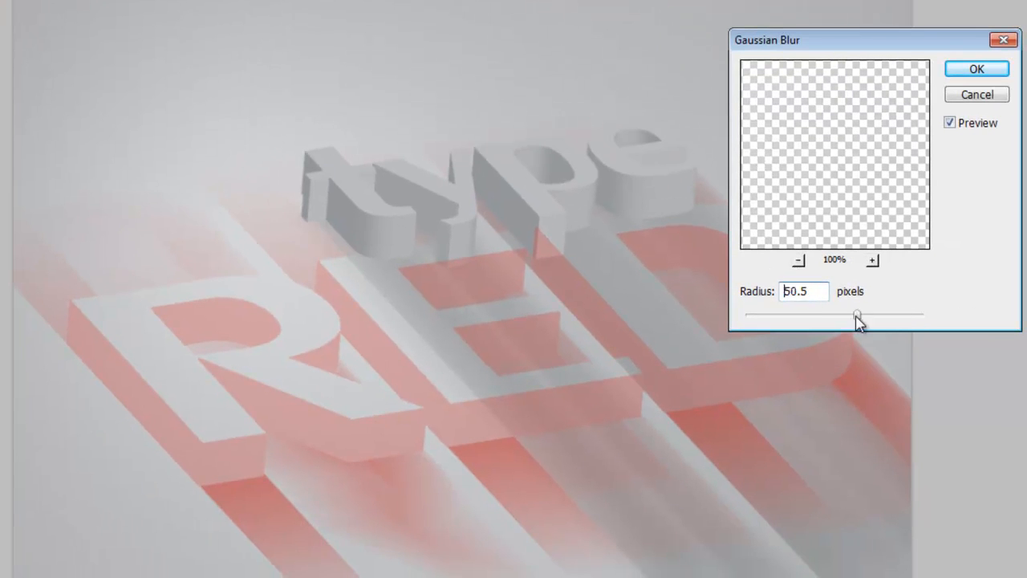
left_click_drag(857, 321, 900, 316)
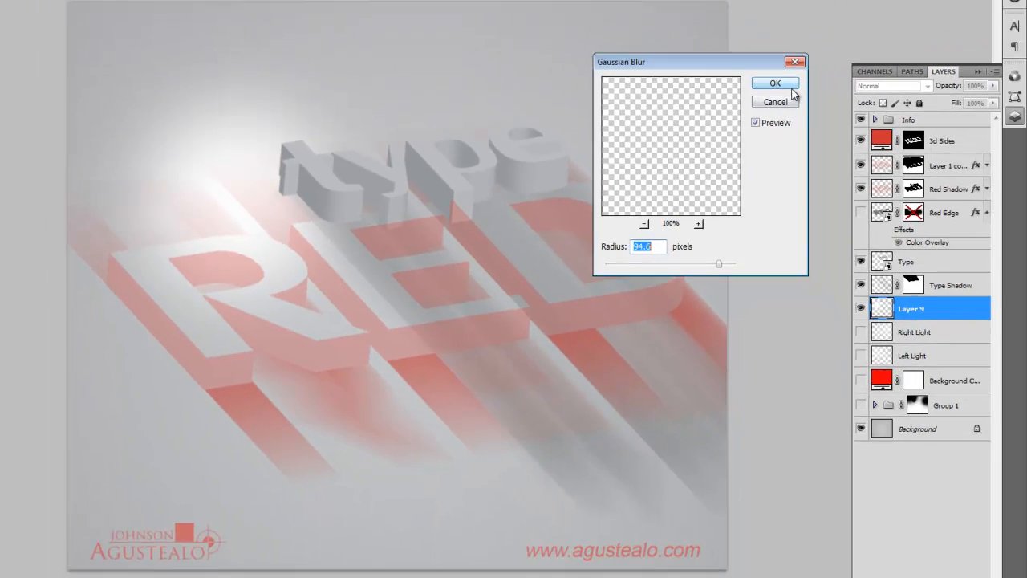
left_click(977, 69)
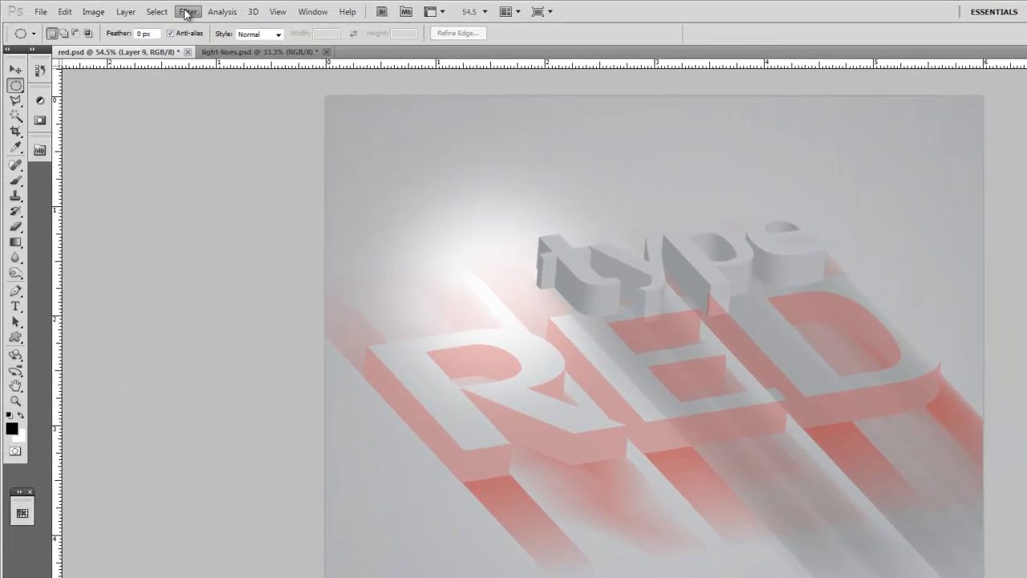
- Apply a Motion Blur at -47° and 999 pixels distance to the glow, and reposition it in the canvas's upper-left area
left_click(187, 12)
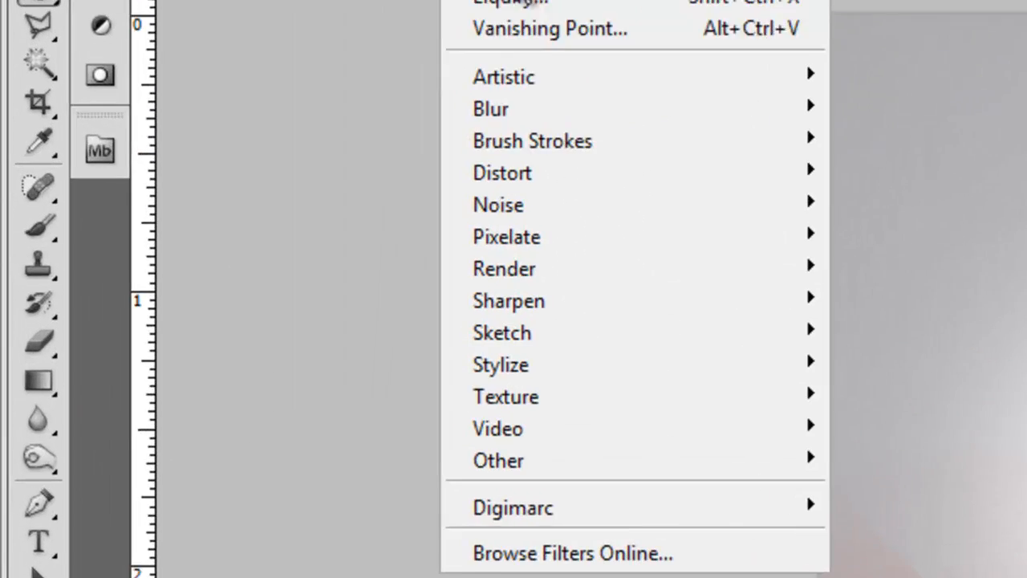
mouse_move(703, 126)
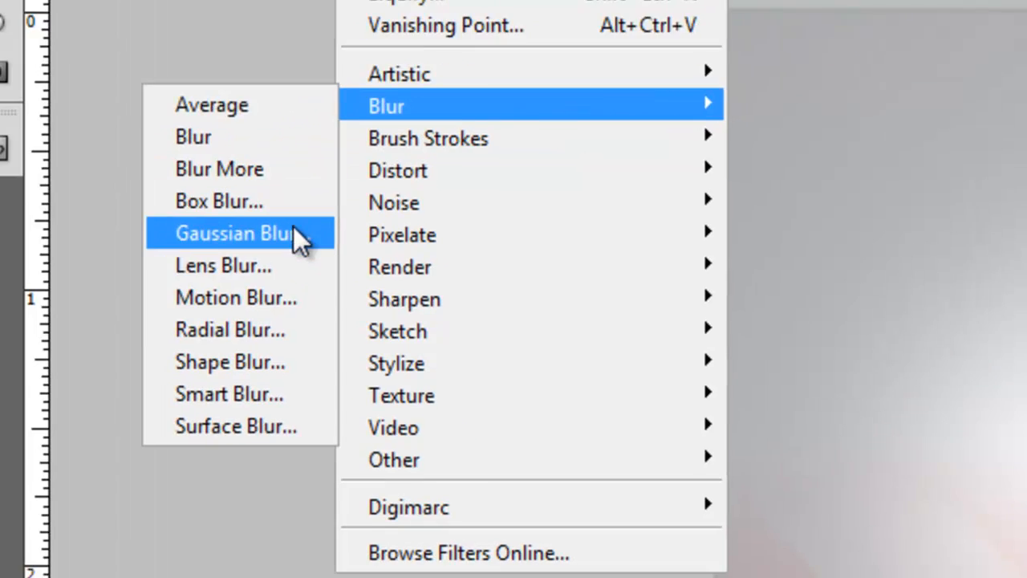
left_click(419, 236)
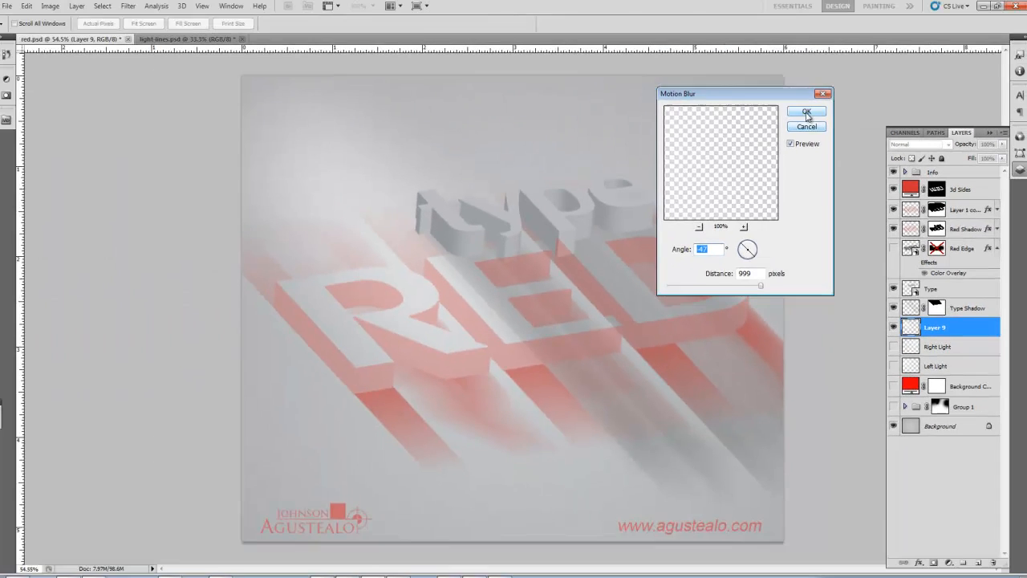
left_click(728, 98)
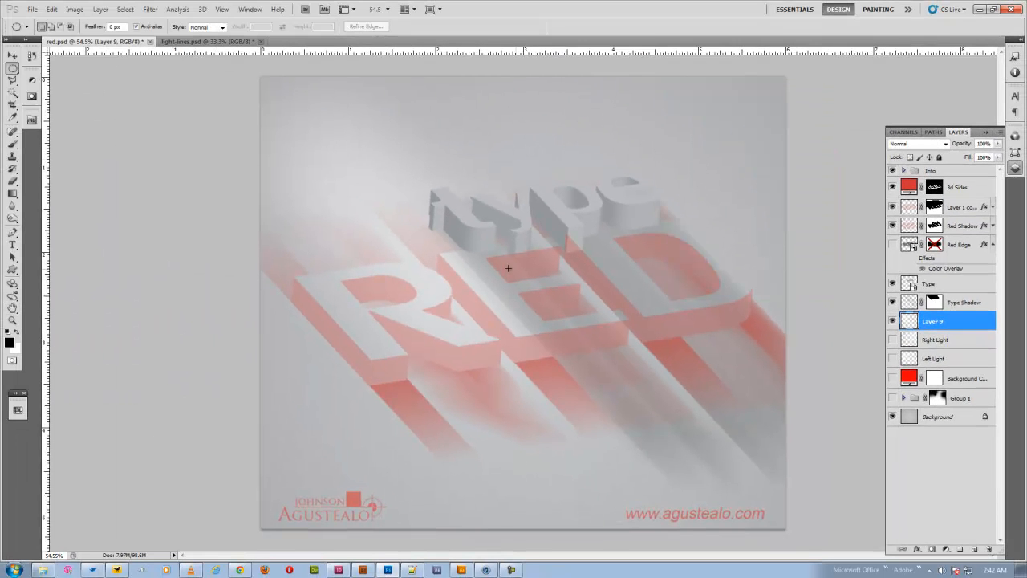
left_click(12, 55)
mouse_move(399, 251)
left_mouse_down()
mouse_move(364, 226)
mouse_move(514, 280)
mouse_move(380, 270)
mouse_move(343, 210)
mouse_move(401, 230)
mouse_move(393, 242)
left_mouse_up()
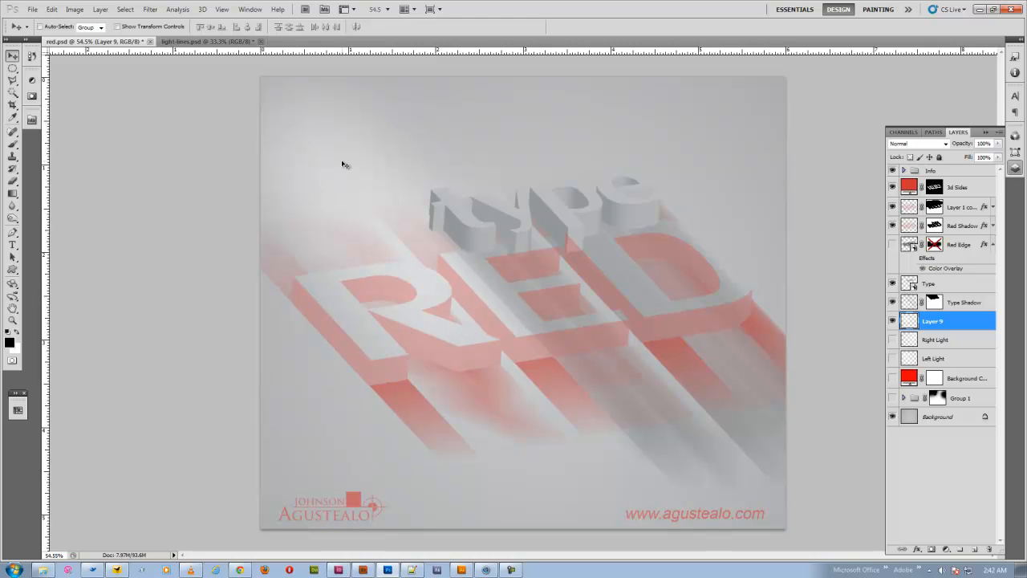
- Duplicate the glow layer, flip the copy horizontally and move it to the canvas's upper-right area
key("ctrl+j")
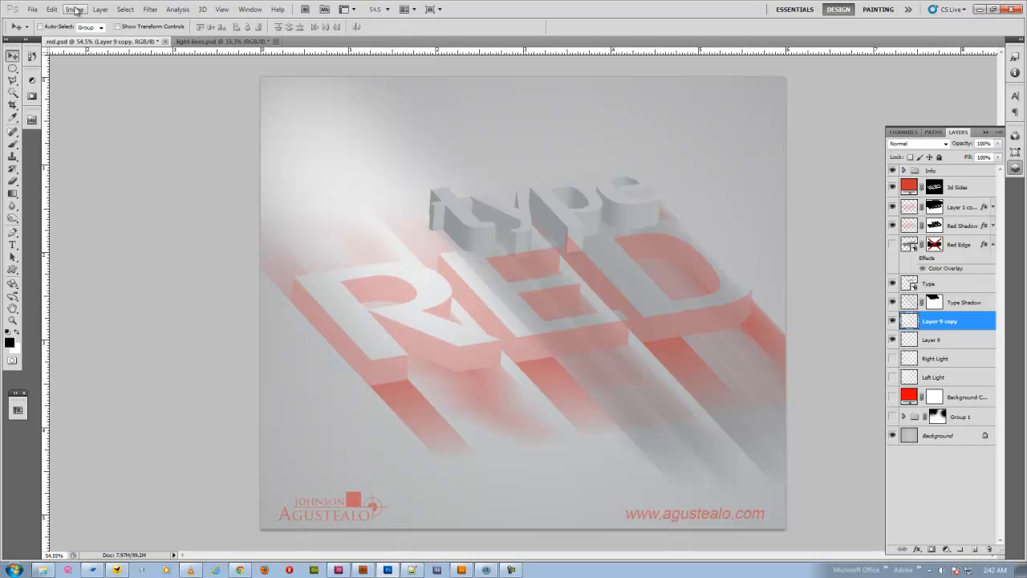
left_click(51, 9)
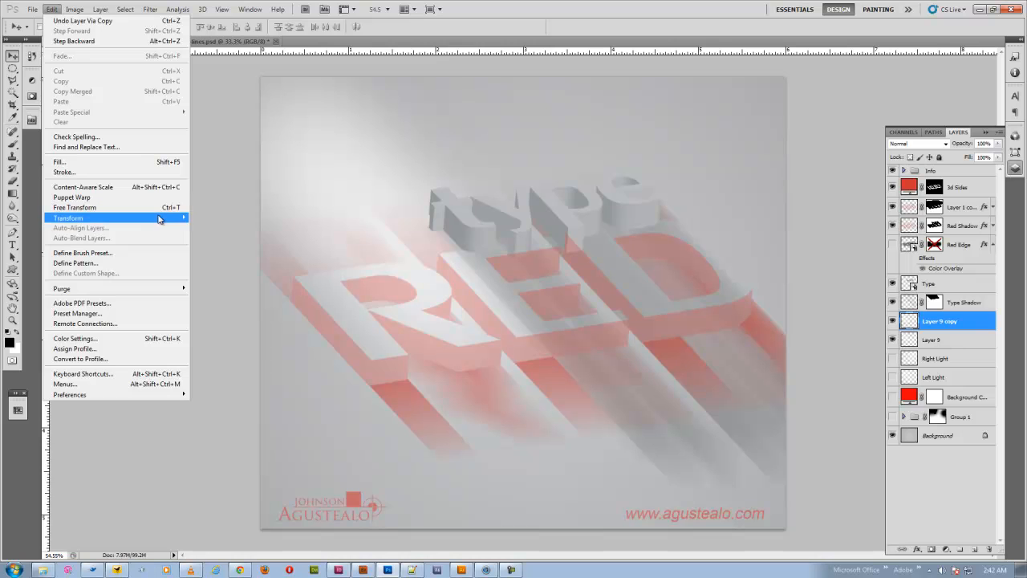
mouse_move(160, 219)
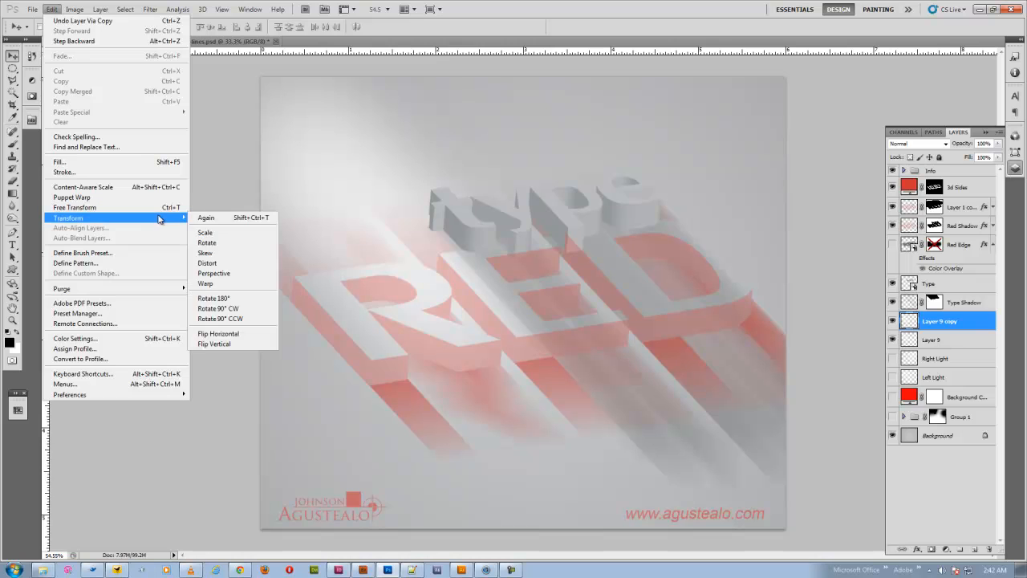
left_click(258, 335)
left_click_drag(573, 169, 767, 168)
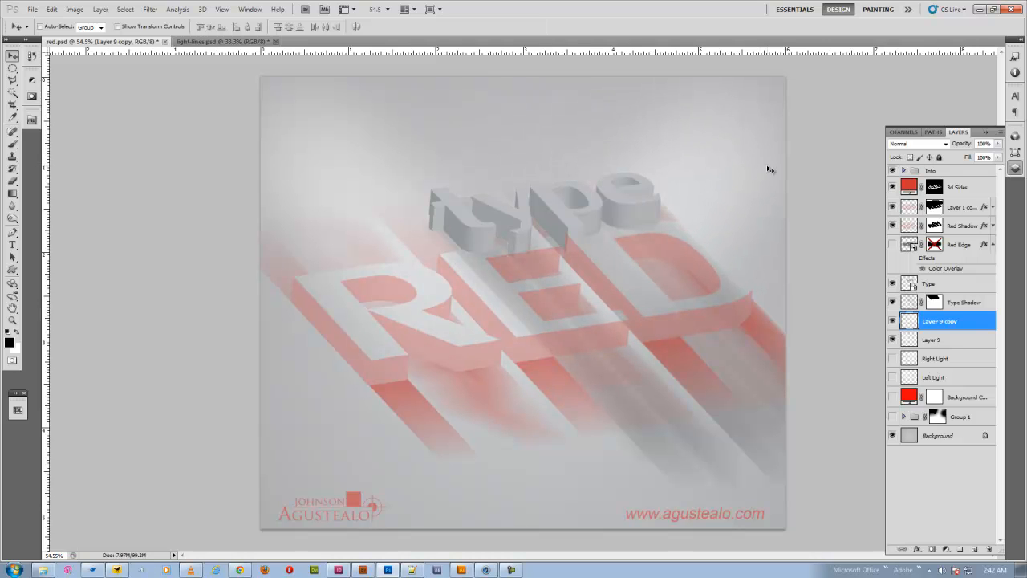
- Delete Layer 9 and its copy, and show the Right Light and Left Light layers
left_click(951, 339, "shift")
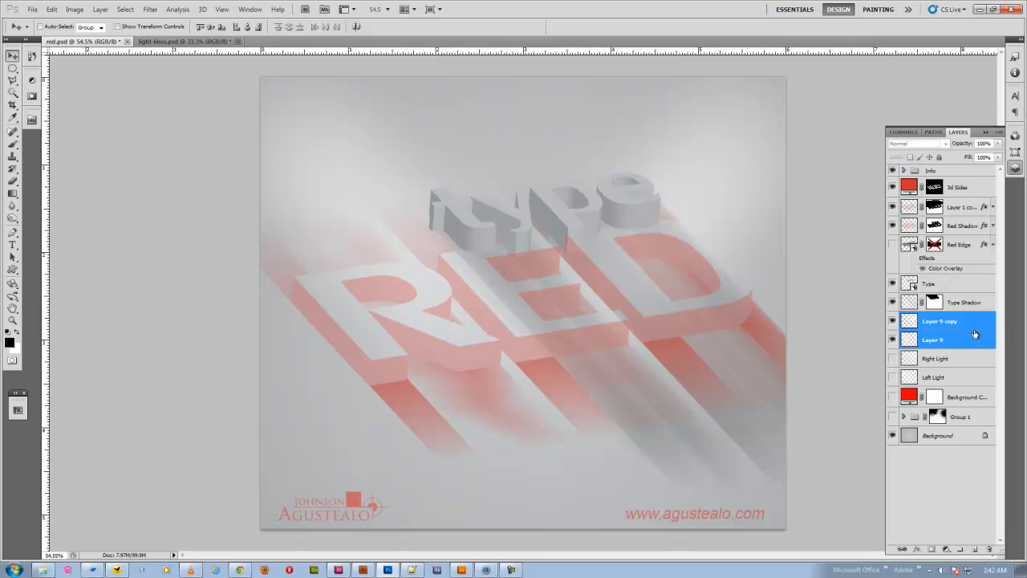
left_click(988, 548)
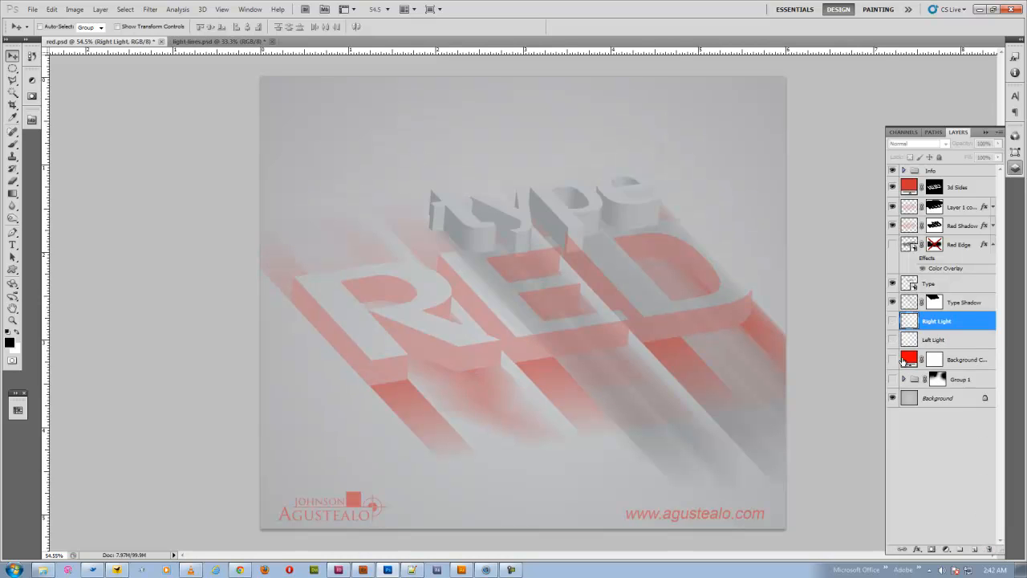
left_click(893, 321)
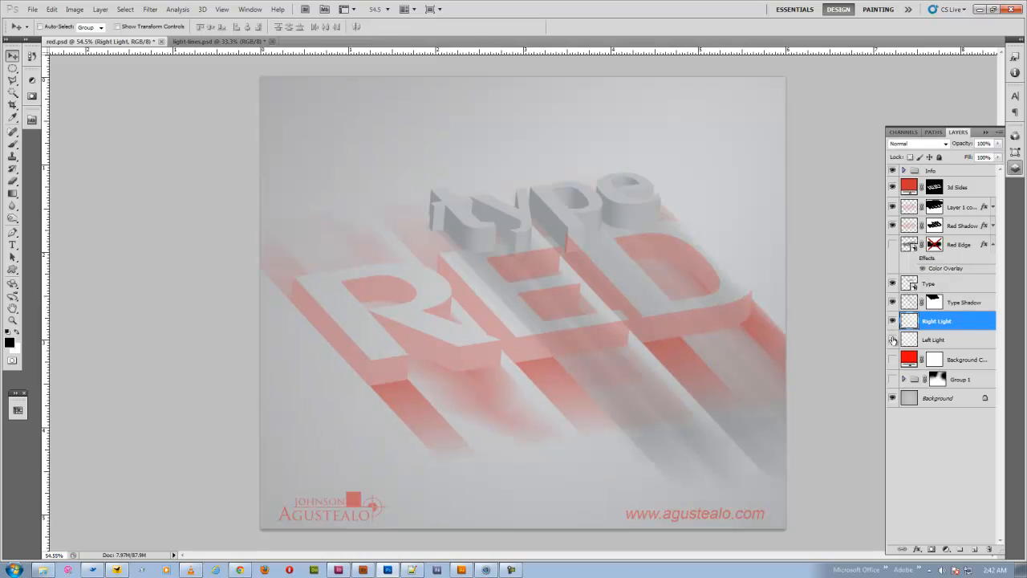
left_click(892, 339)
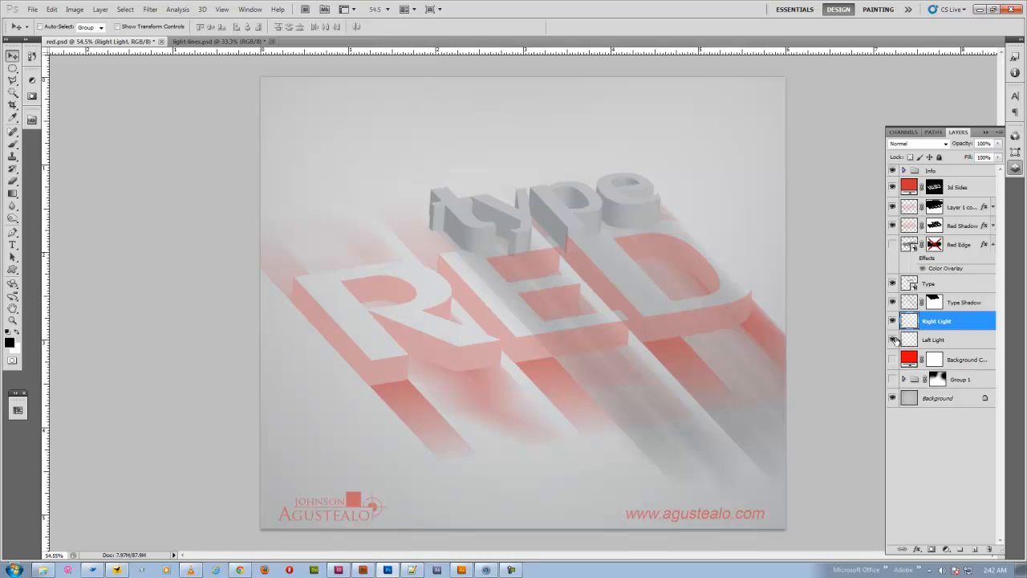
- Select the Background layer and hide every layer above it
left_click(910, 399)
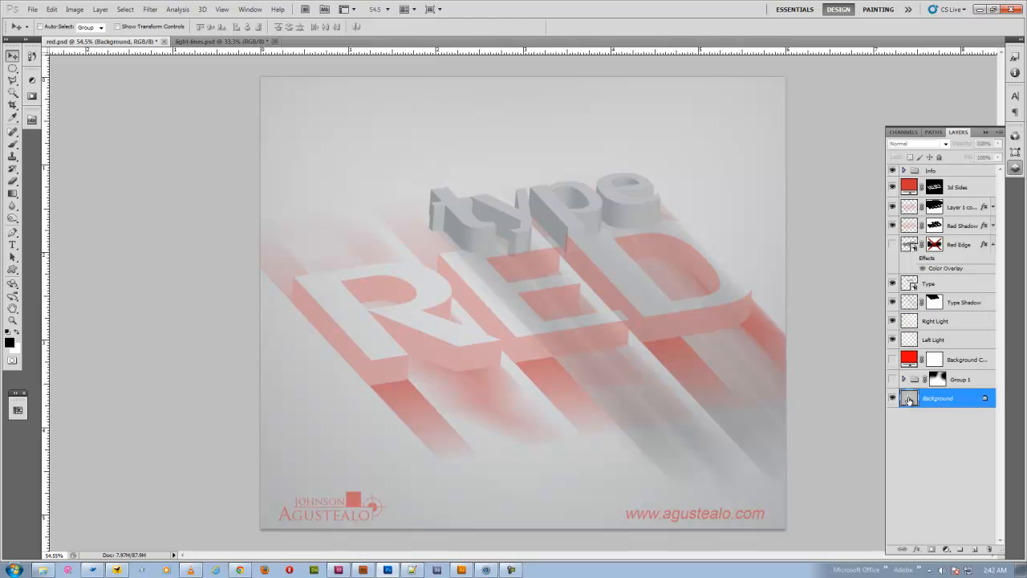
left_click(893, 398)
left_click_drag(893, 340, 892, 171)
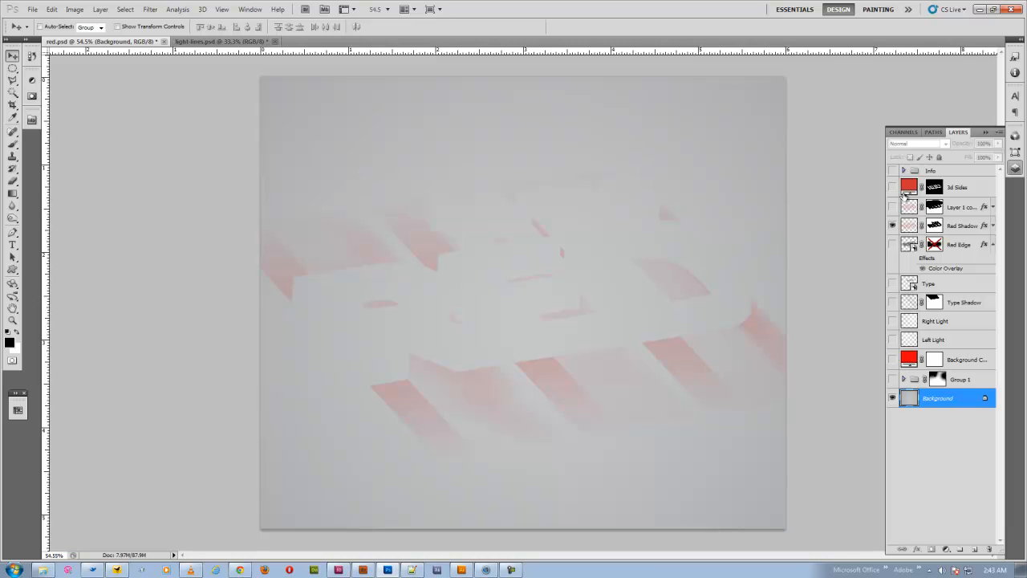
left_click(892, 225)
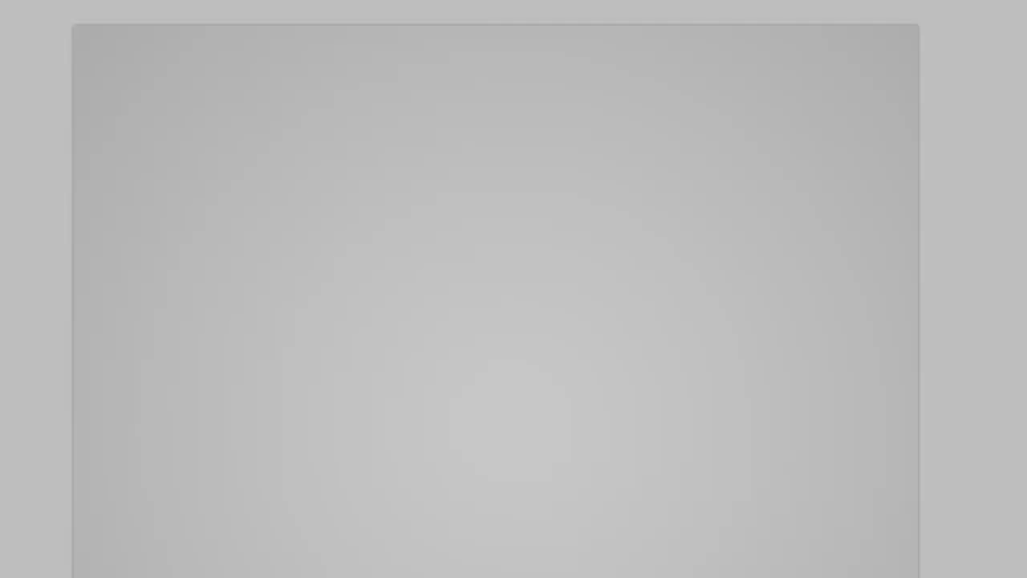
- Sample the light centre and darker corner greys of the Background gradient for the foreground colour, closing the Color Picker without applying
left_click(9, 342)
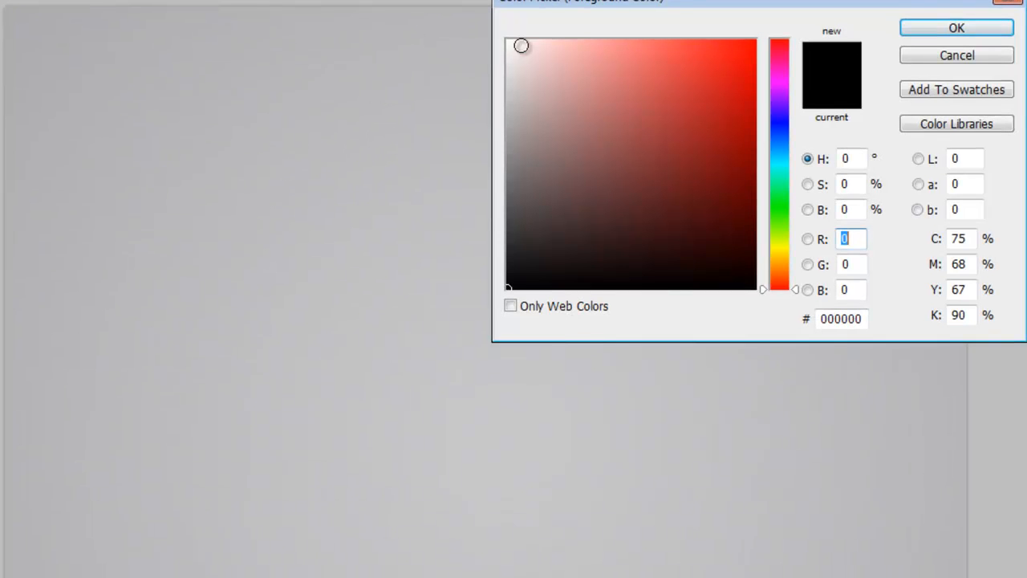
left_click(565, 406)
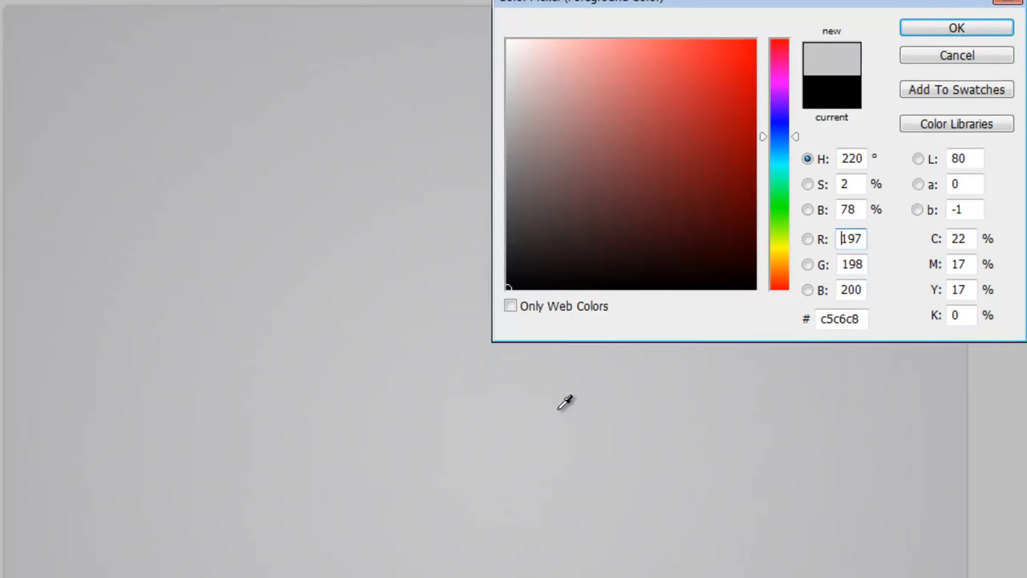
left_click(502, 390)
left_click(15, 28)
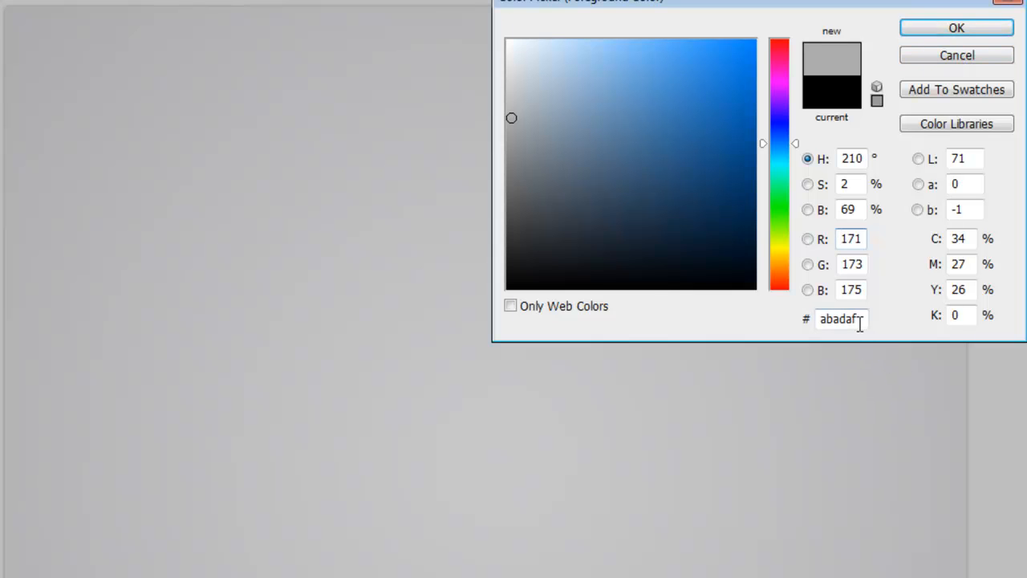
left_click(12, 14)
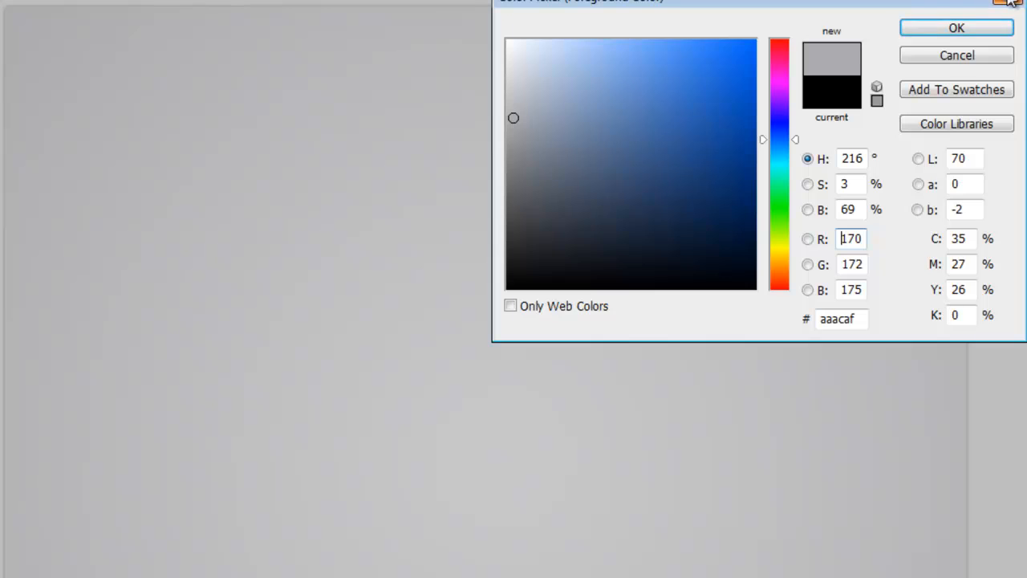
left_click(1010, 3)
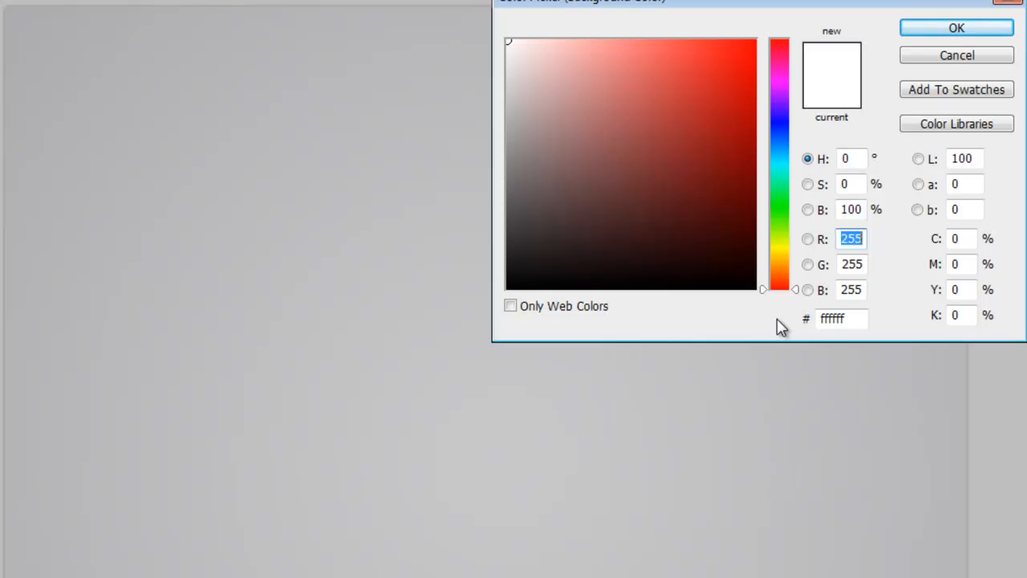
- Set the background colour to the darker corner grey of the Background gradient, abacaf
left_click(21, 8)
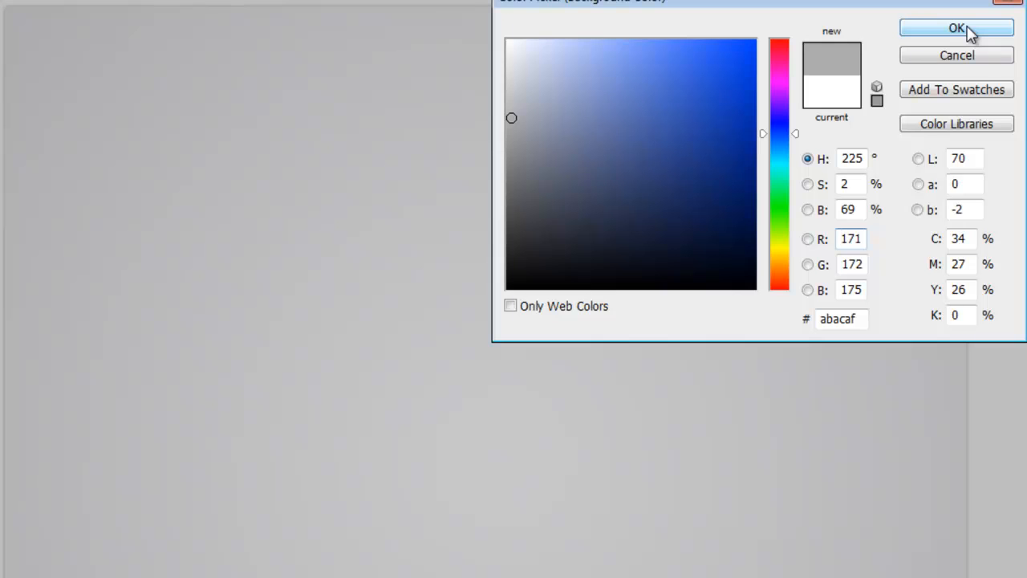
left_click_drag(865, 319, 832, 319)
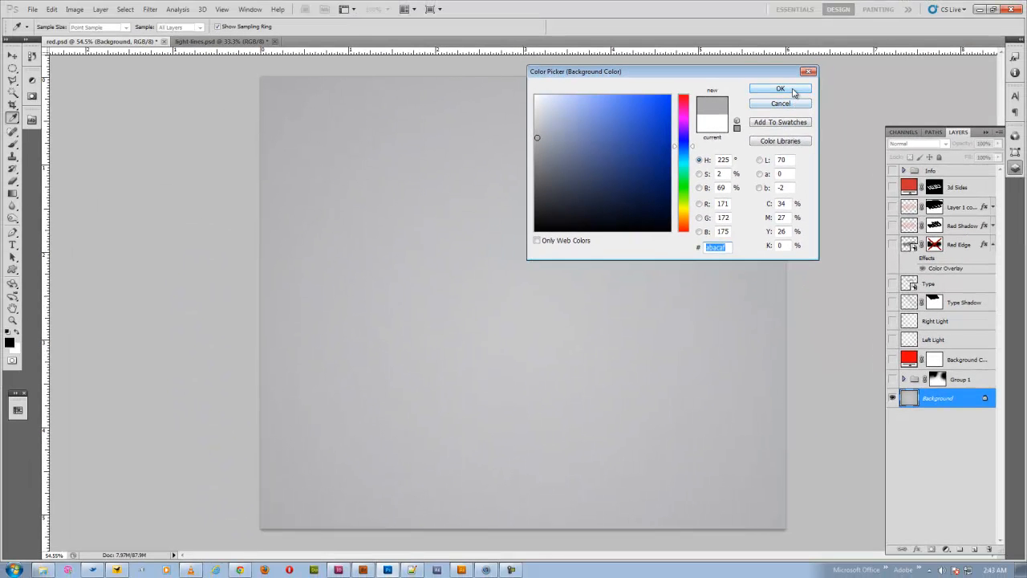
left_click(783, 89)
key("v")
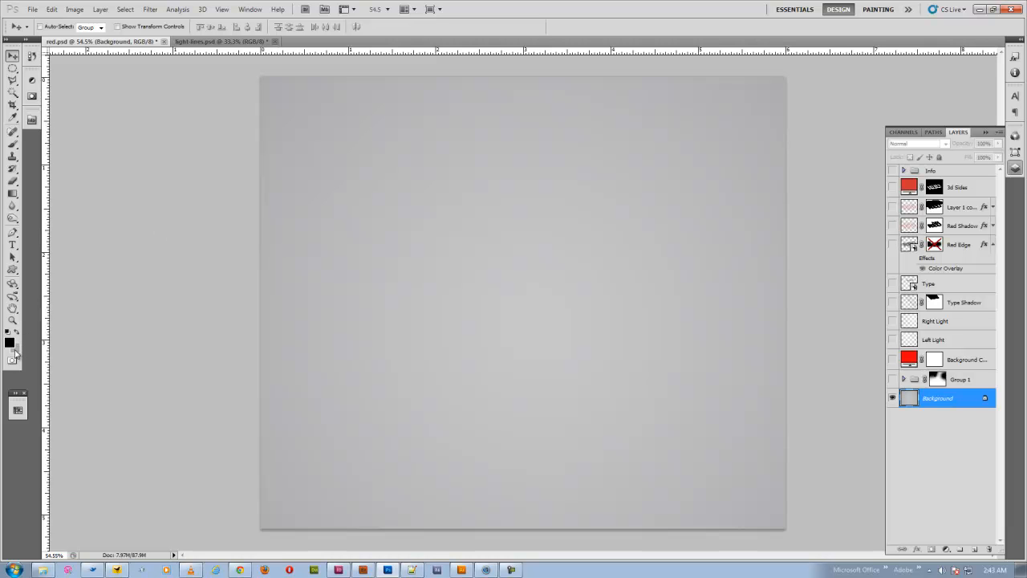
- Set the foreground colour to the lighter centre grey of the Background gradient, c5c6c8
left_click(9, 344)
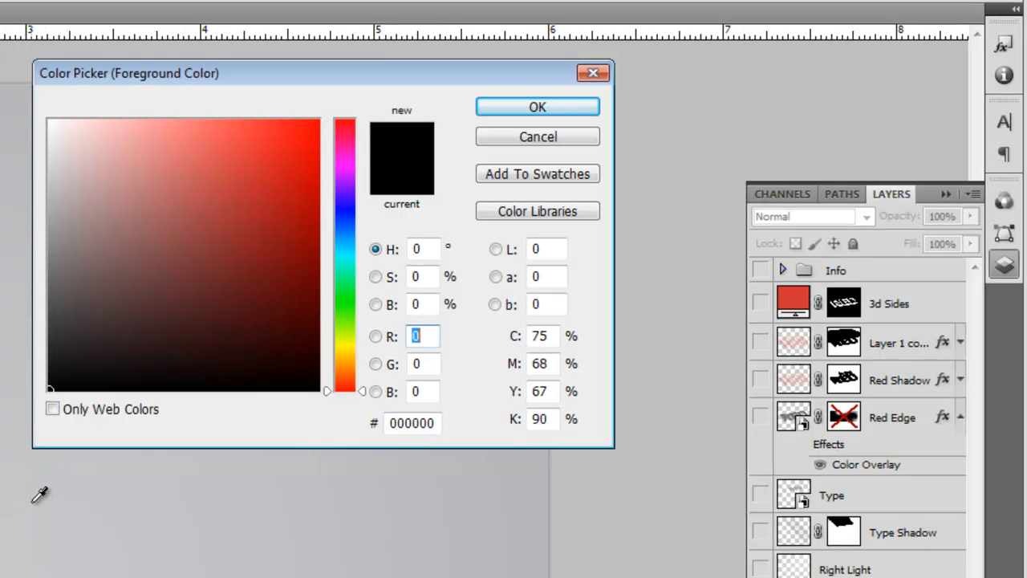
left_click(30, 497)
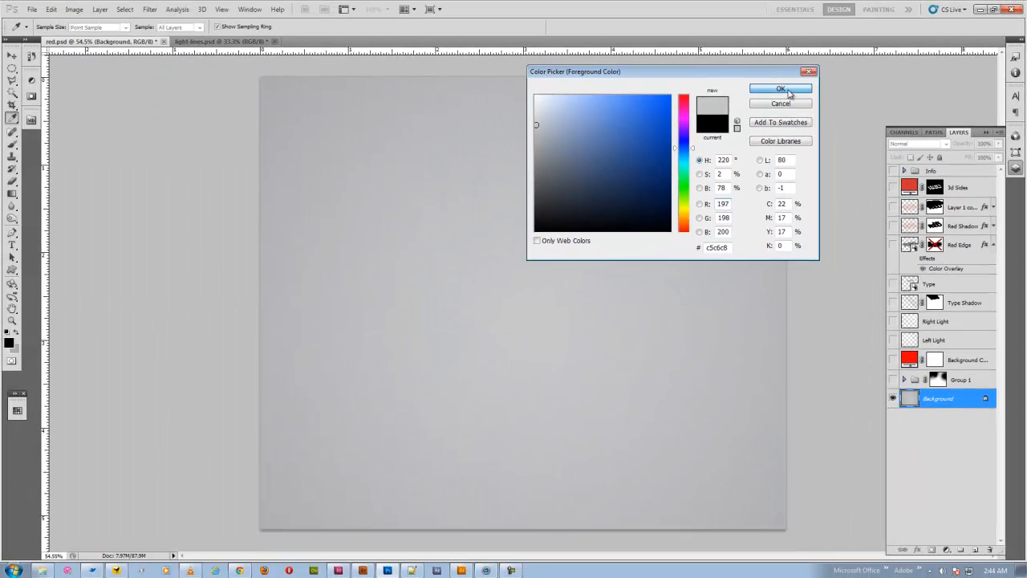
left_click(780, 89)
key("v")
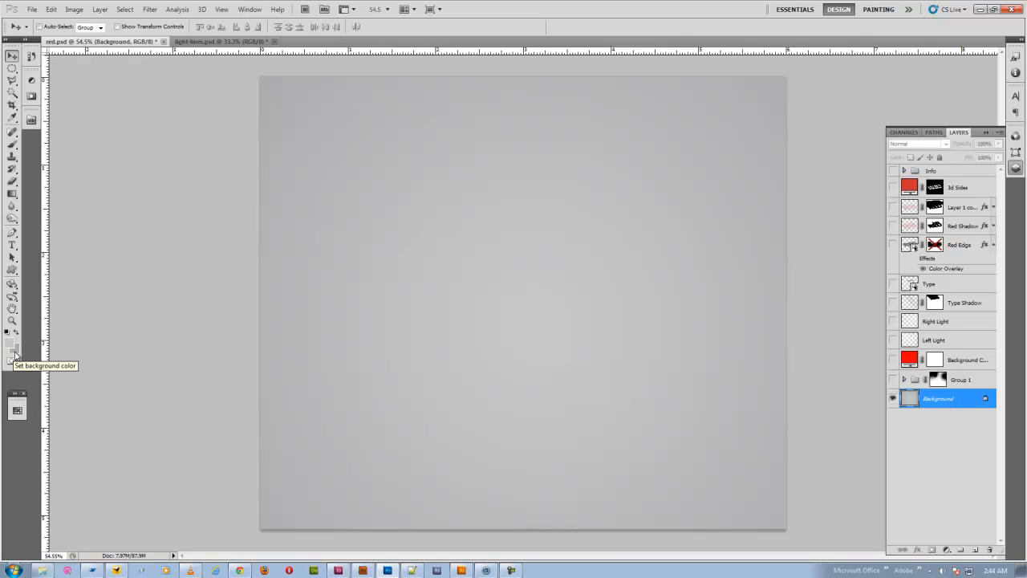
- Choose the Gradient tool with the radial gradient style
left_click(12, 194)
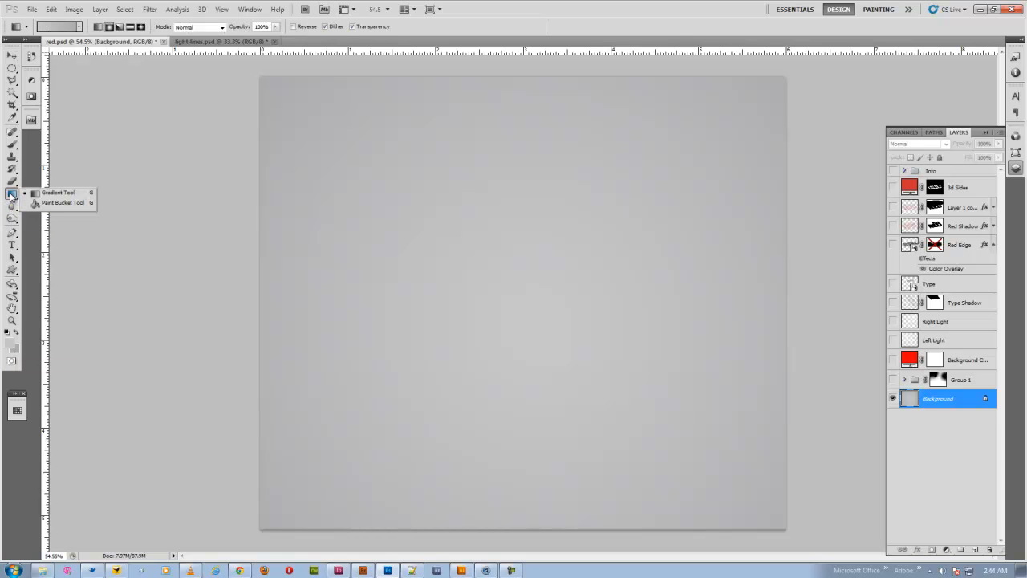
left_click(65, 195)
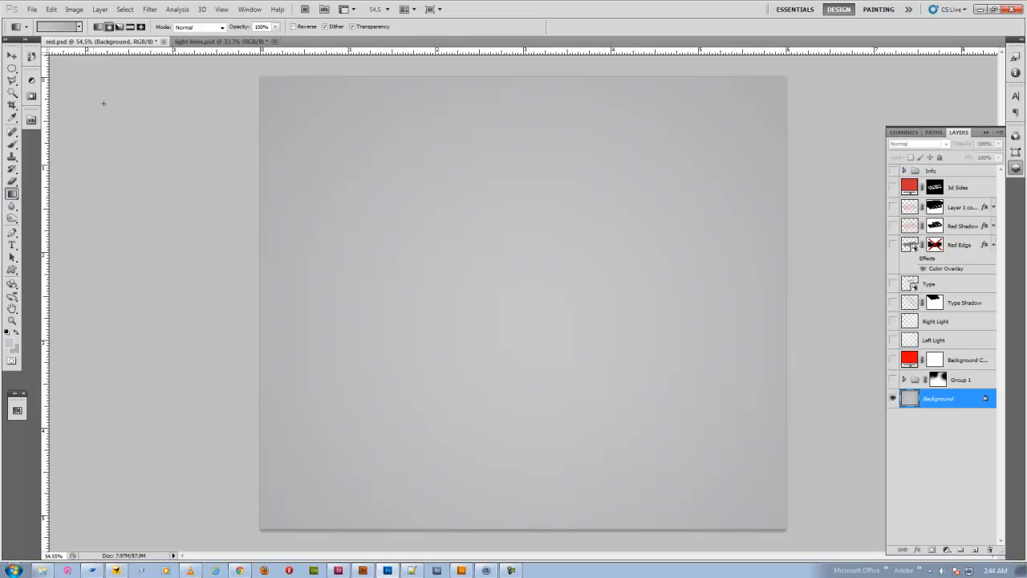
left_click(110, 28)
- Show the layers from 3d Sides down to Left Light, leaving Red Edge hidden
left_click(893, 187)
left_click(894, 207)
left_click(893, 226)
left_click(893, 243)
left_click(893, 244)
left_click(893, 284)
left_click(893, 302)
left_click(893, 321)
left_click(893, 340)
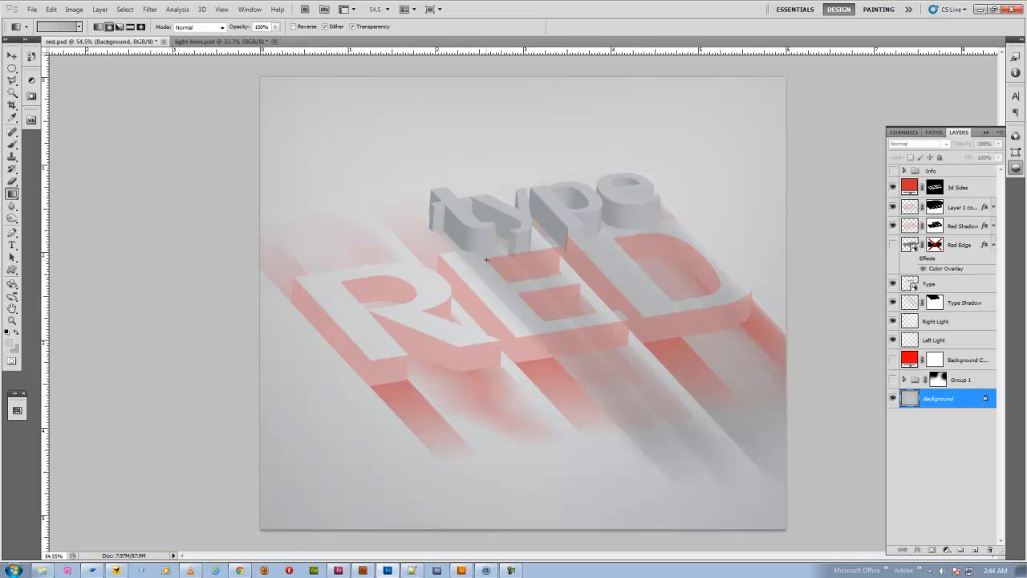
- Try radial gradients on the Background layer from the canvas centre toward its corners, and undo the last one
left_click_drag(478, 286, 275, 99)
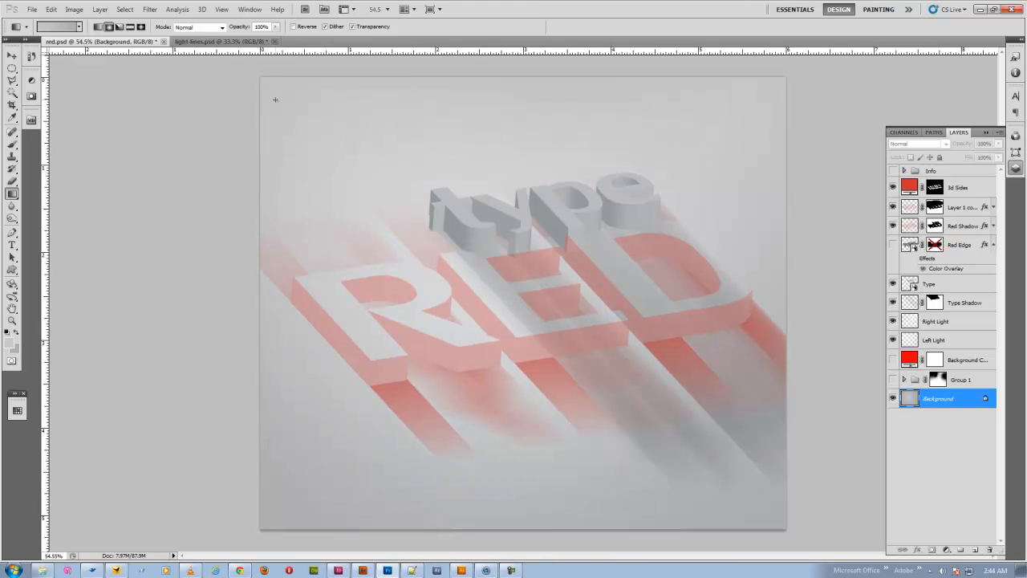
left_click_drag(493, 301, 309, 130)
left_click_drag(499, 288, 771, 559)
left_click_drag(508, 302, 296, 96)
key("ctrl+z")
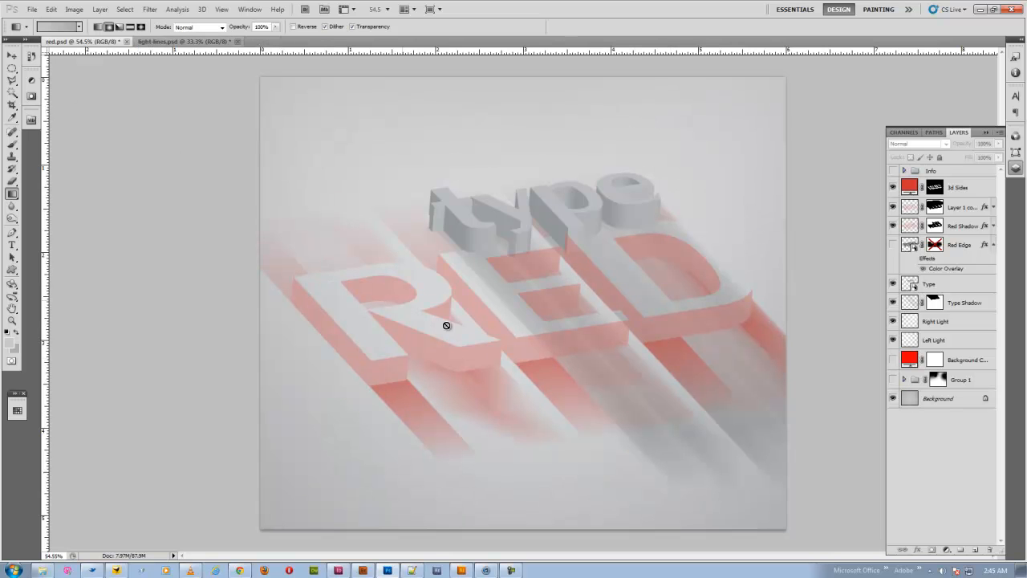
- Show the red background colour layer and Group 1, switching Layer 1 copy and Red Shadow off and on to compare their effect
left_click(892, 361)
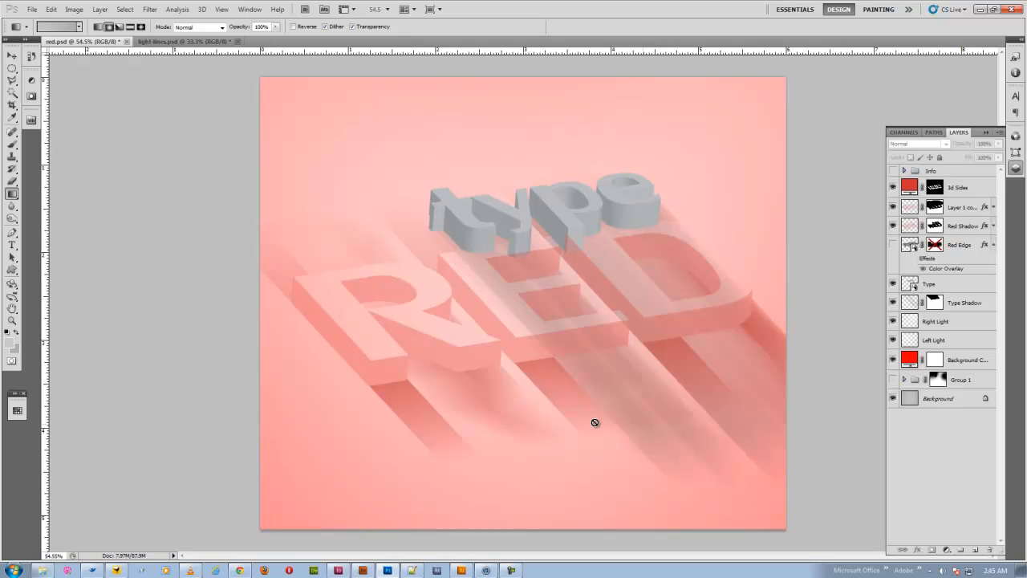
left_click(892, 207)
left_click(892, 207)
left_click(892, 227)
left_click(892, 226)
left_click(893, 380)
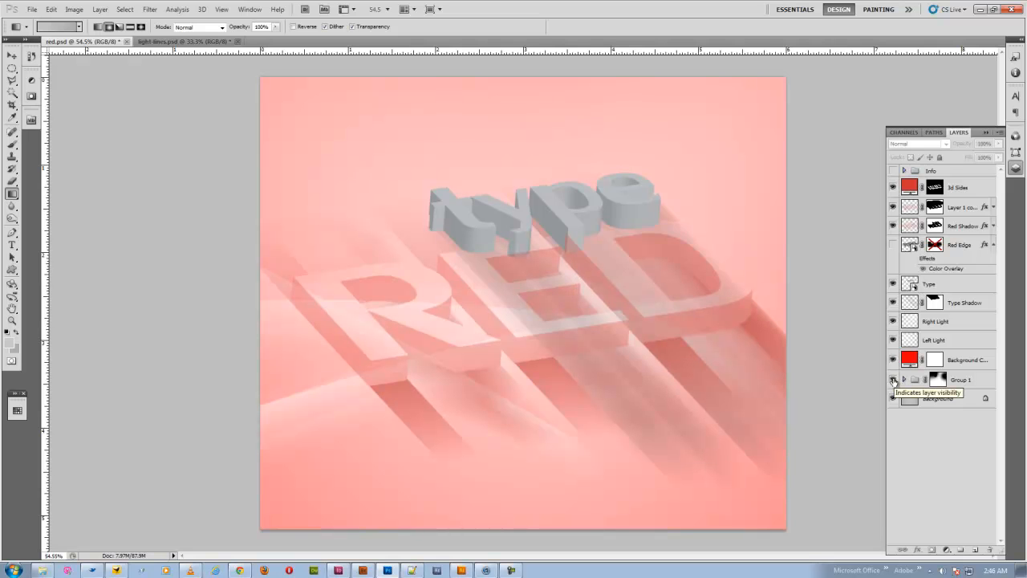
left_click(893, 380)
left_click(893, 380)
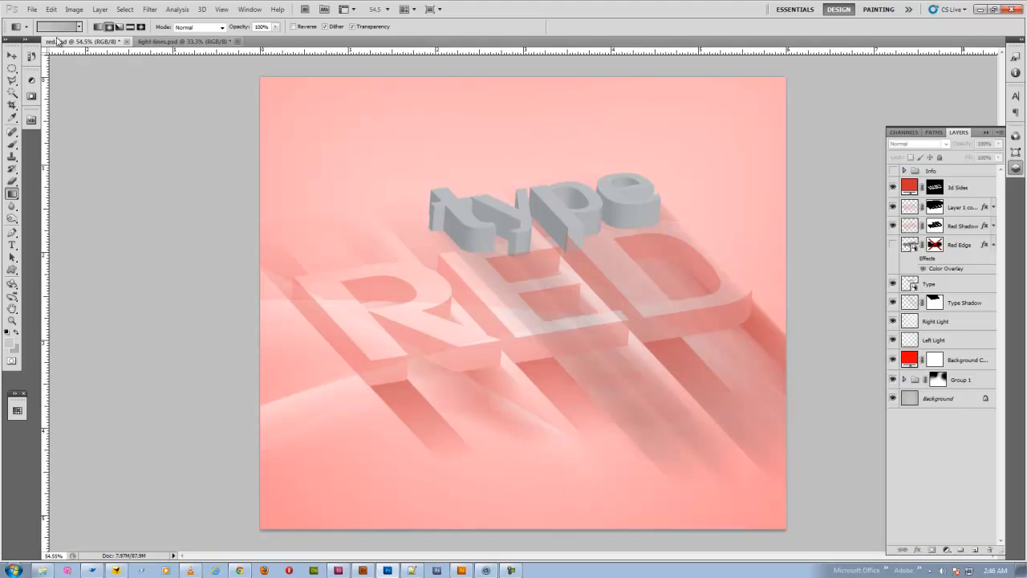
- Copy the five ling-light layers from light-lines.psd into red.psd and position them across the lettering
left_click(12, 55)
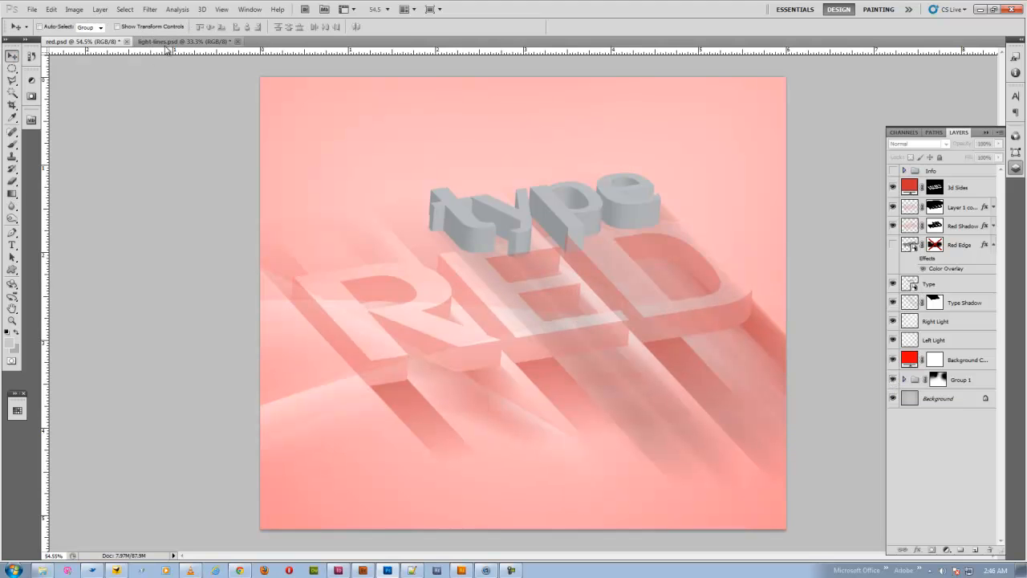
left_click(170, 42)
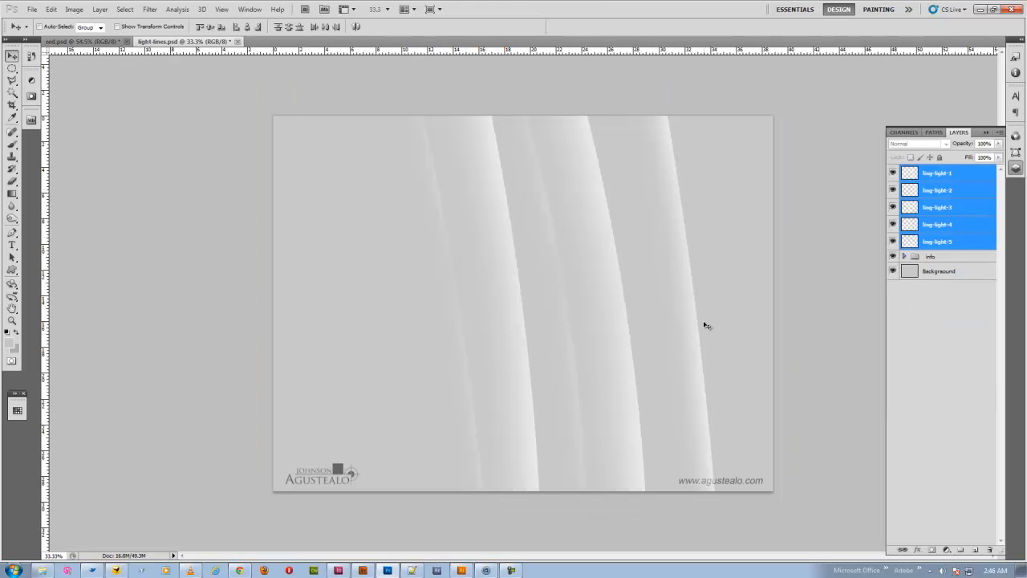
left_click_drag(587, 278, 526, 233)
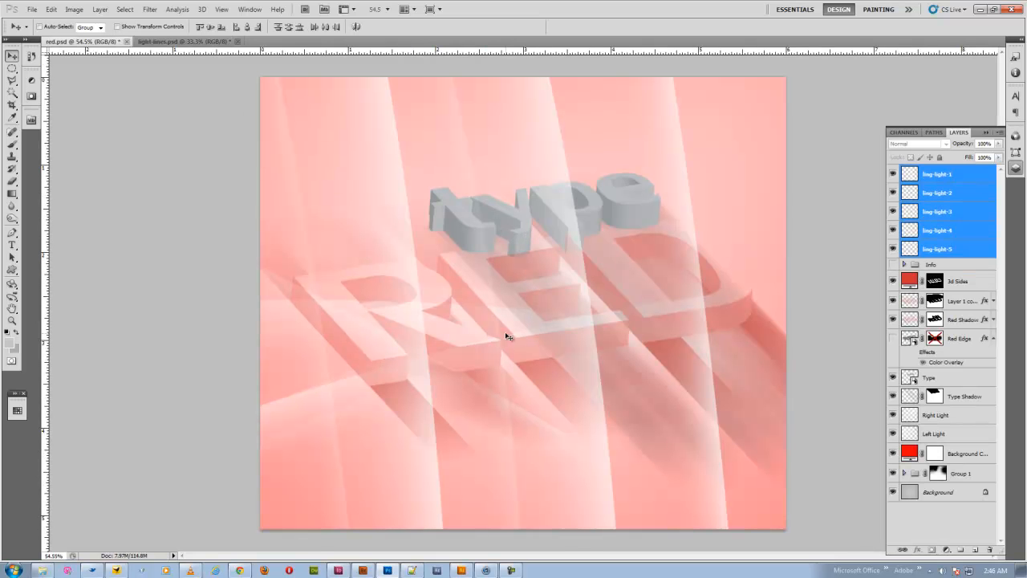
left_click_drag(505, 337, 546, 337)
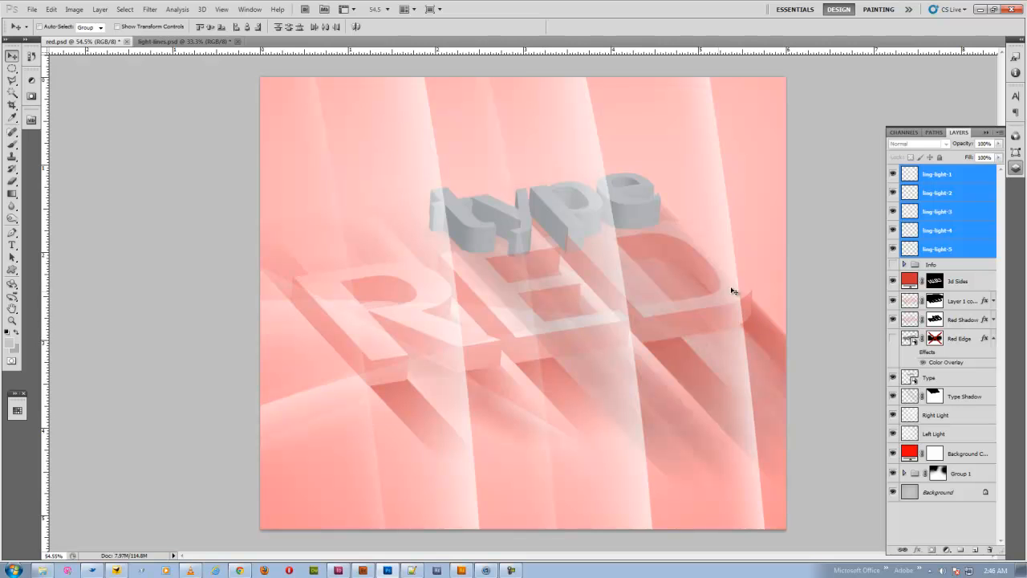
- Rotate the ling-light-1 layer to about -58° and place it diagonally across the RED lettering
left_click(909, 175)
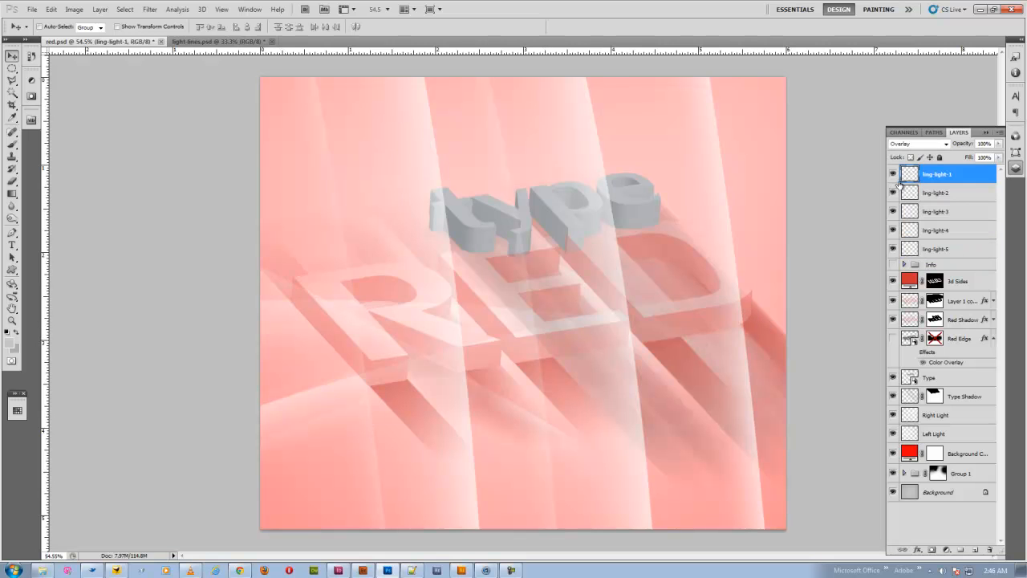
key("ctrl+t")
left_click_drag(767, 228, 591, 152)
left_click_drag(578, 275, 521, 328)
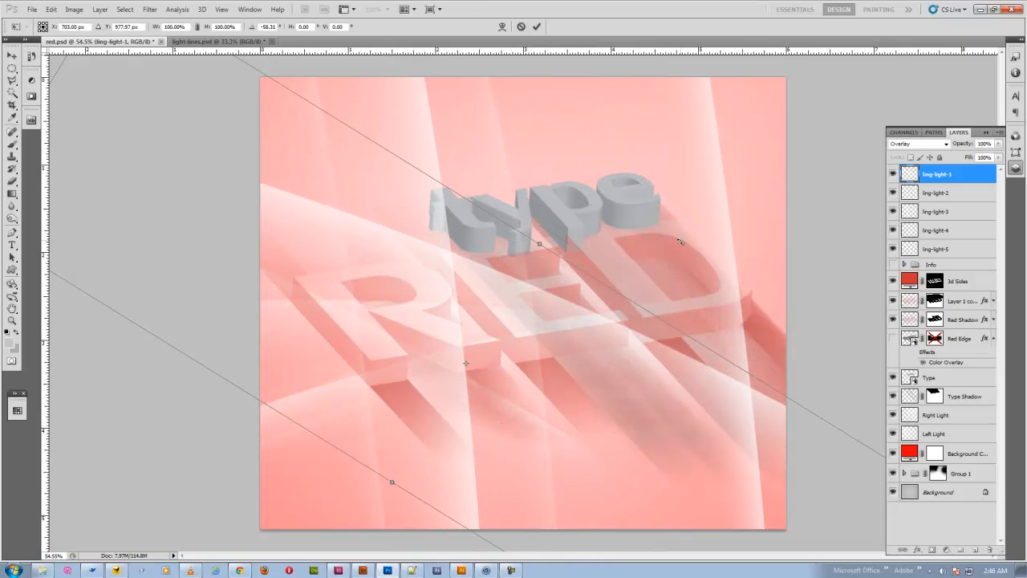
key("Return")
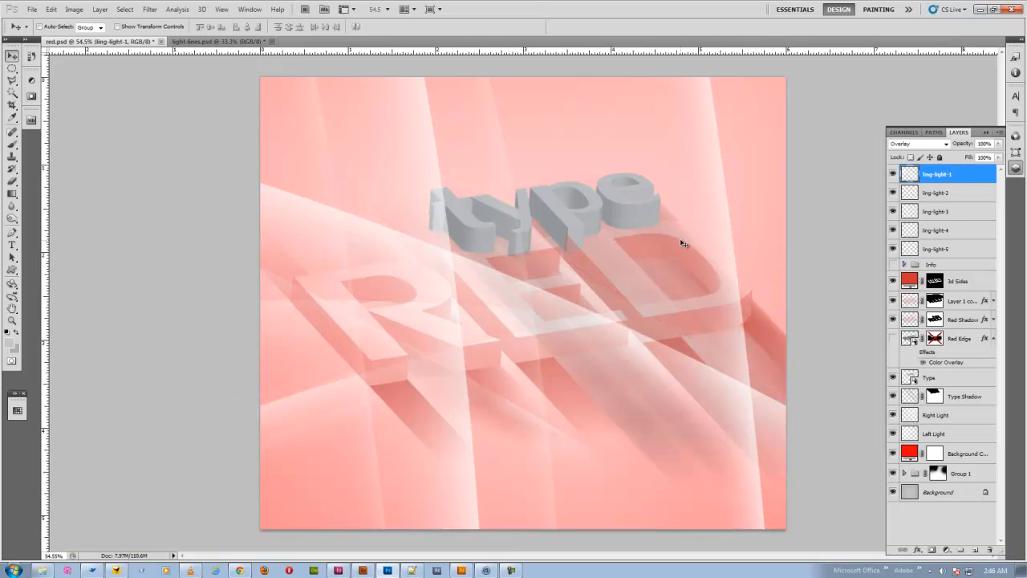
- Try rotating ling-light-2 to about -91° across the base of RED, and undo the addition of the ling-light layers
left_click(955, 194)
key("ctrl+t")
left_click_drag(745, 232, 563, 126)
left_click_drag(651, 415, 844, 188)
left_click_drag(669, 142, 661, 381)
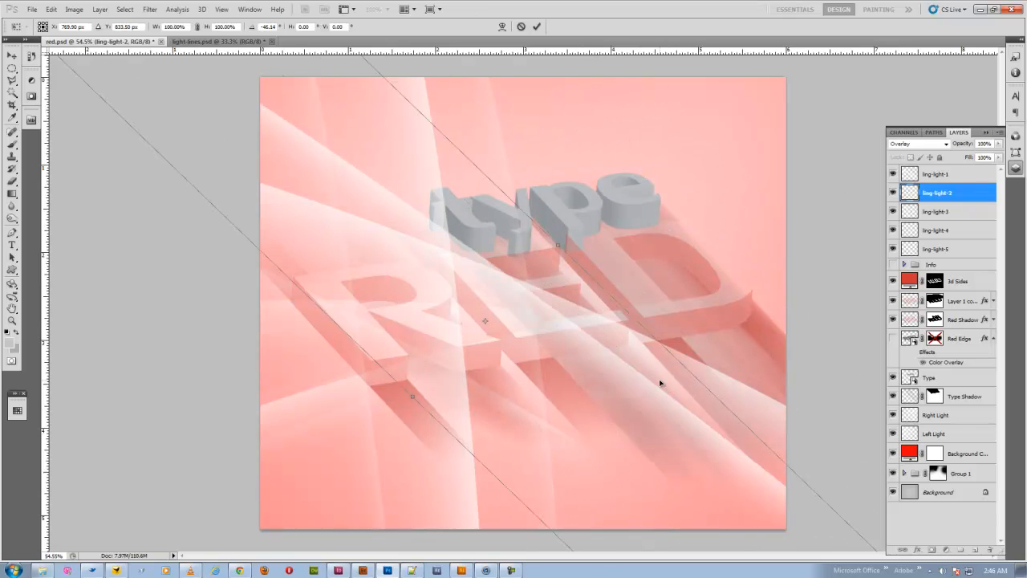
left_click_drag(725, 290, 642, 201)
left_click_drag(612, 341, 606, 436)
left_click_drag(743, 262, 670, 231)
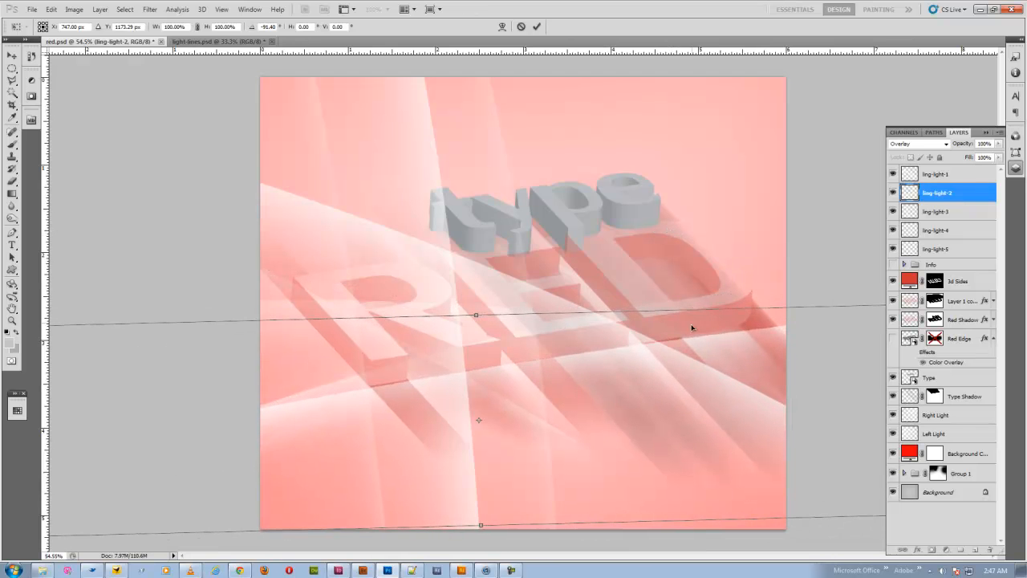
left_click_drag(656, 399, 656, 390)
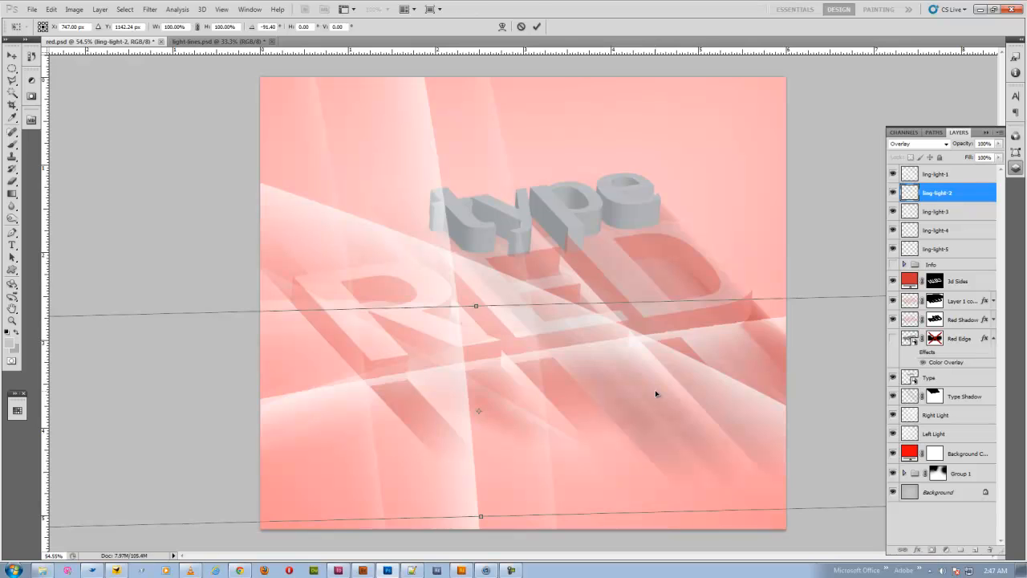
key("Return")
key("ctrl+z")
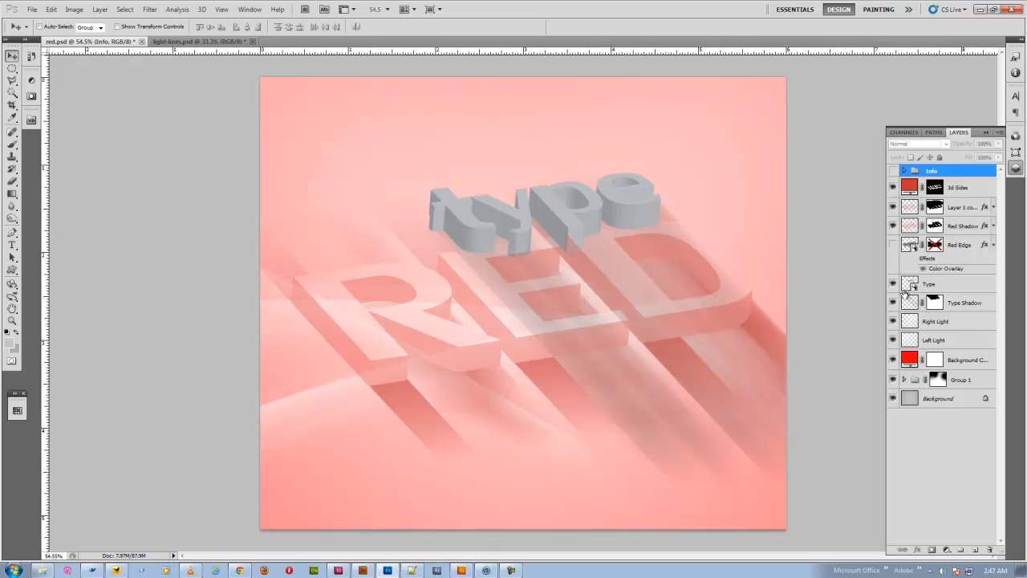
- Show the Red Edge layer and compare the lettering with its mask enabled and disabled, leaving the mask disabled
left_click(893, 245)
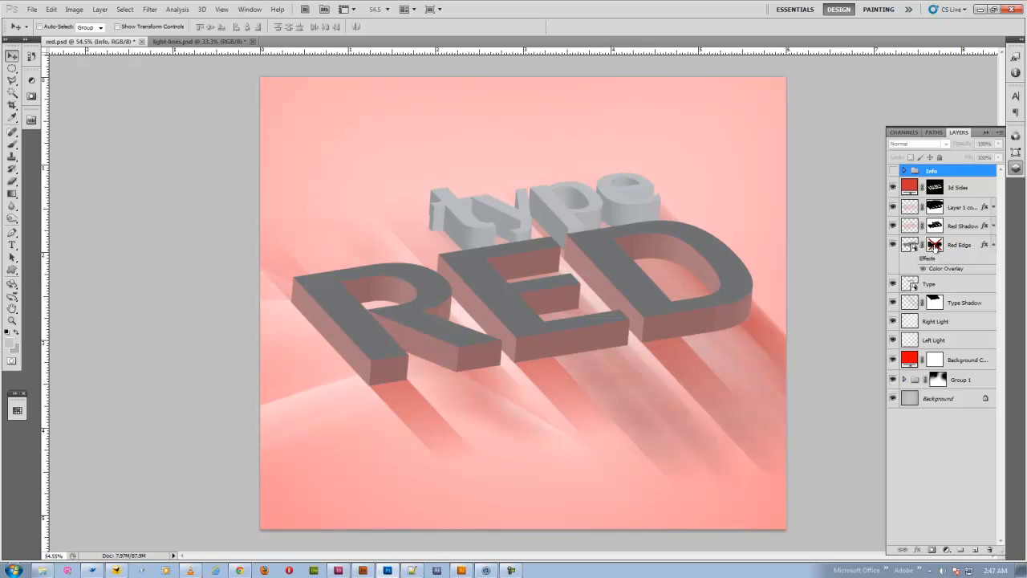
left_click(935, 245, "shift")
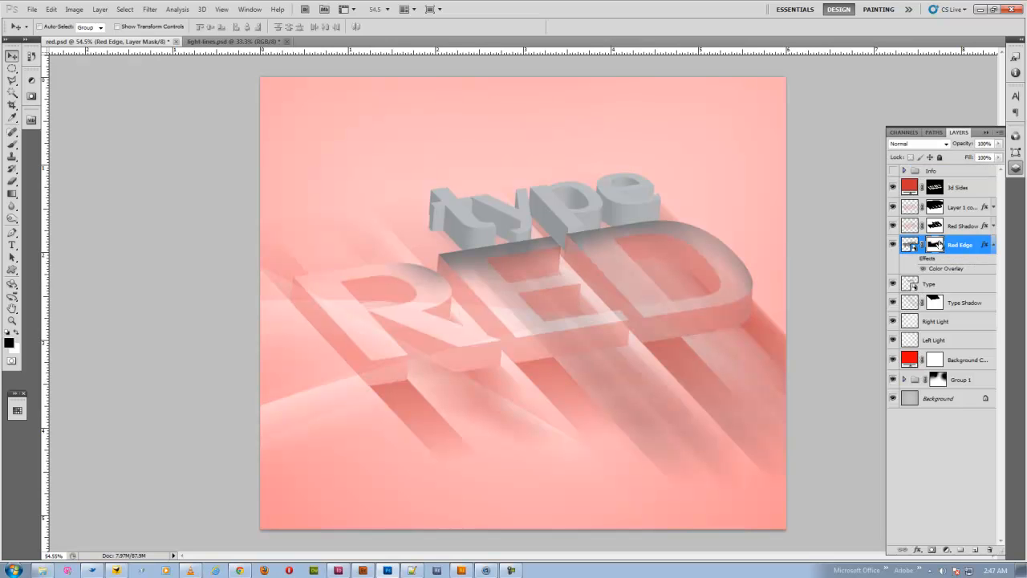
left_click(935, 245, "shift")
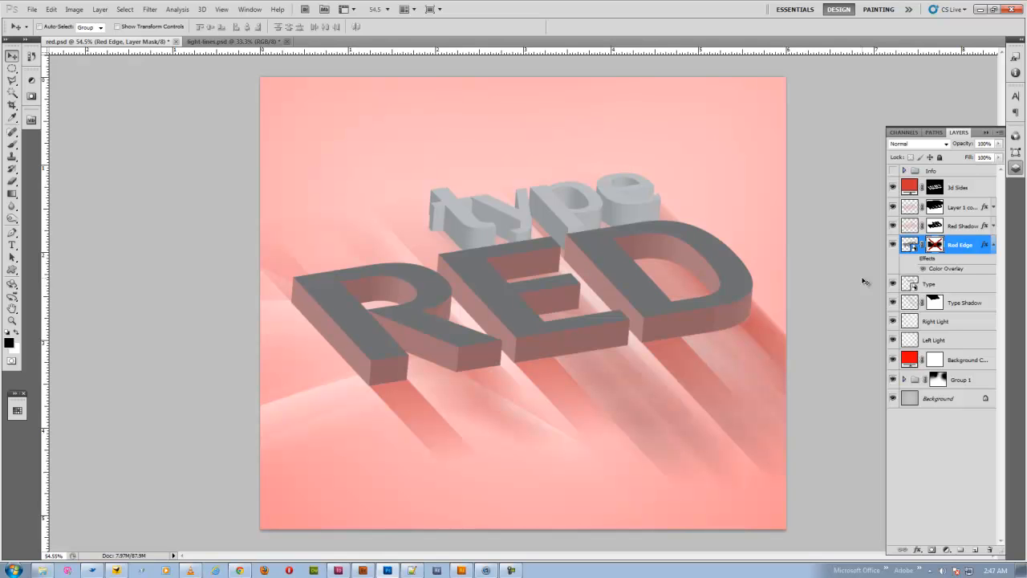
left_click(893, 245)
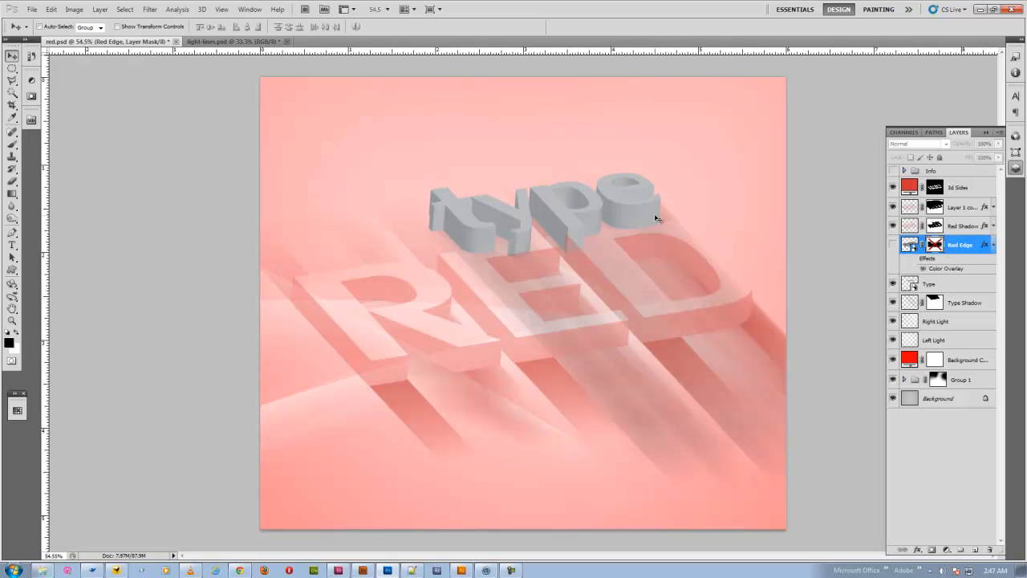
left_click(893, 245)
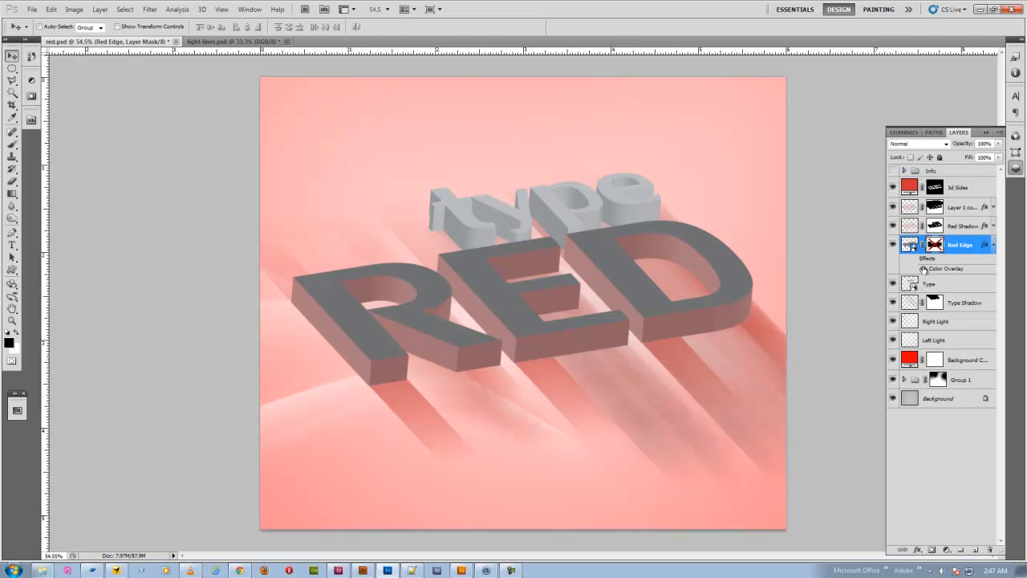
- Turn on the Red Edge layer's effects and review the colour and blend mode of its Color Overlay, keeping the settings
left_click(914, 259)
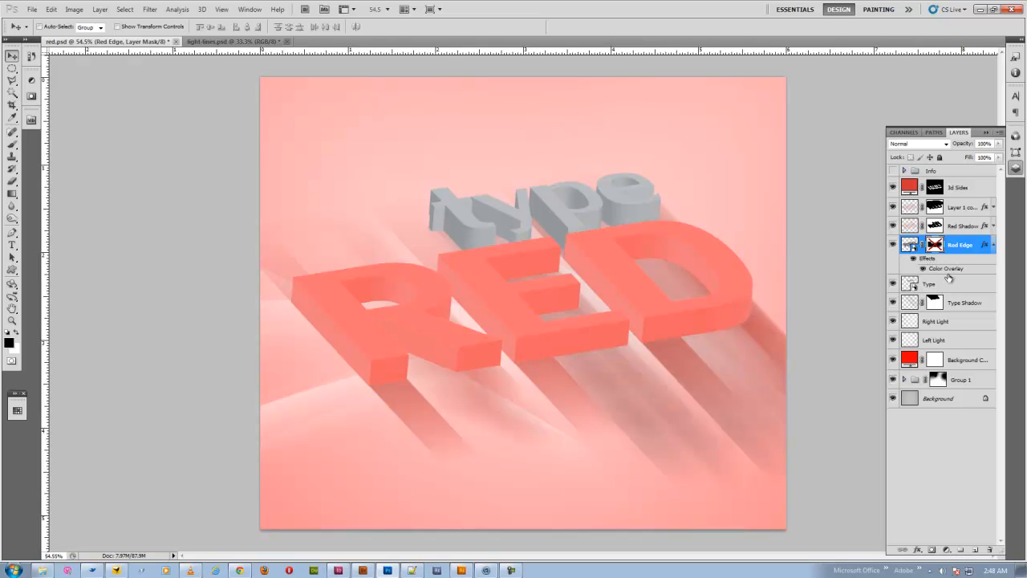
double_click(951, 270)
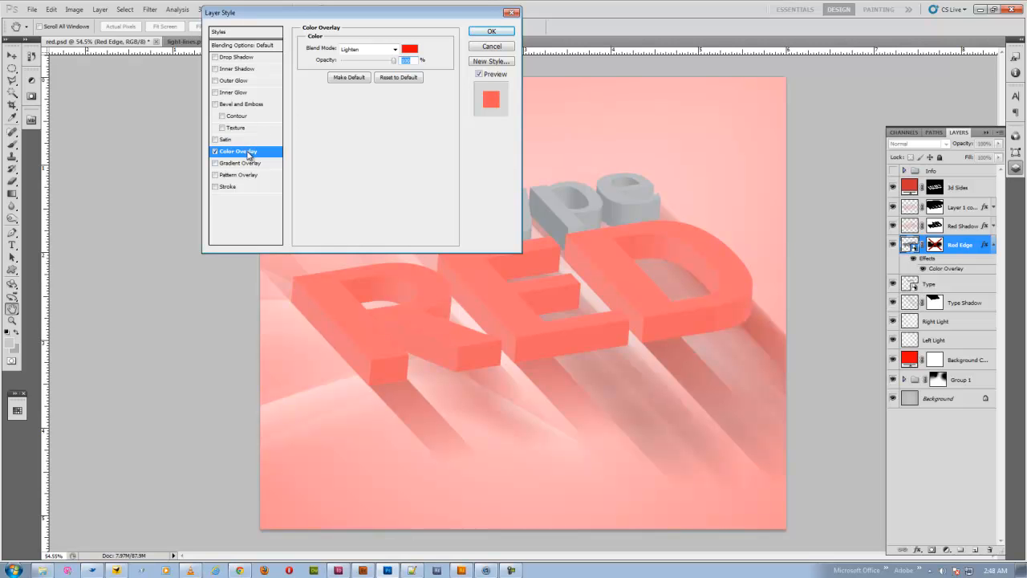
left_click(409, 49)
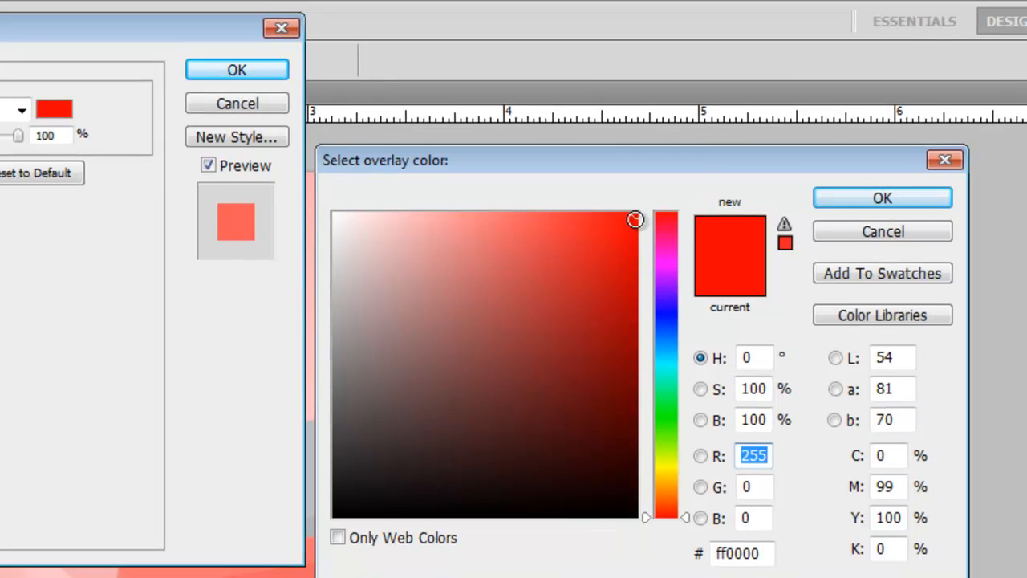
left_click_drag(637, 215, 654, 186)
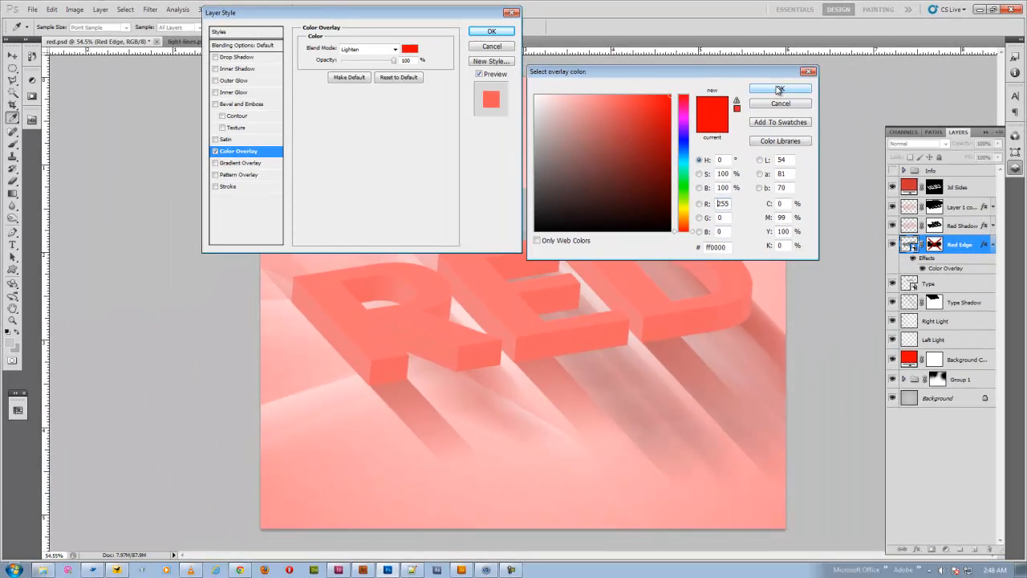
left_click(850, 169)
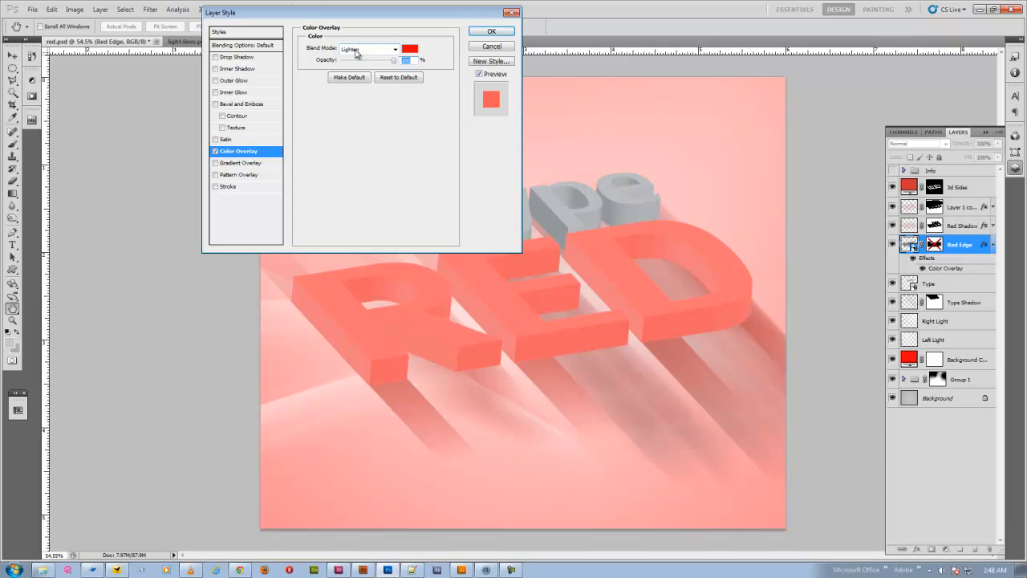
left_click(491, 32)
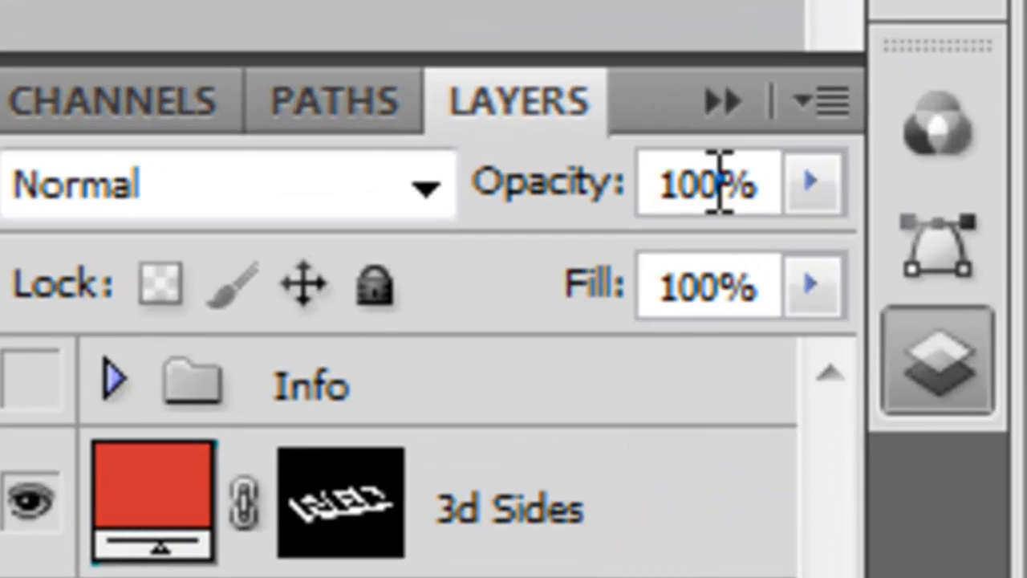
- Set the Red Edge layer's opacity to 22% and compare the lettering with the layer hidden and shown, leaving it shown
left_click(718, 186)
type("22")
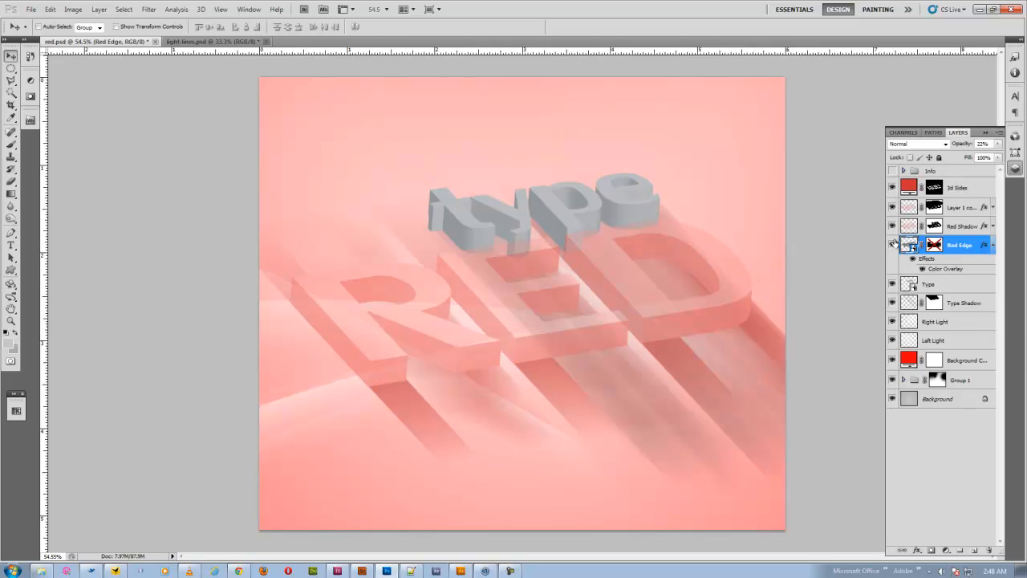
left_click(892, 245)
left_click(892, 245)
left_click(892, 245)
left_click(892, 245)
left_click(892, 244)
left_click(893, 244)
left_click(892, 245)
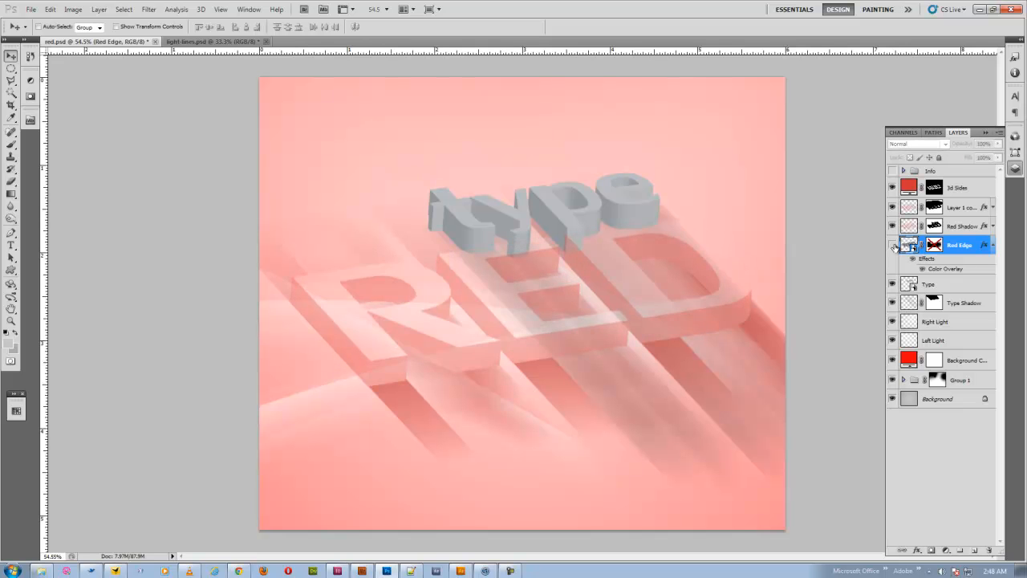
left_click(892, 245)
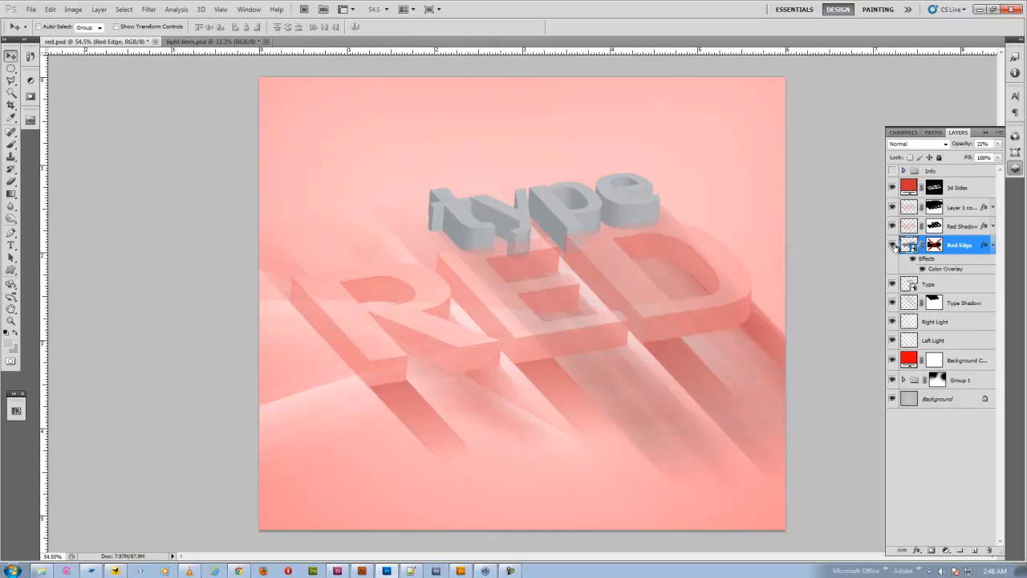
- Enable the Red Edge layer's mask again and show the Info group with the logo and web address
left_click(934, 247, "shift")
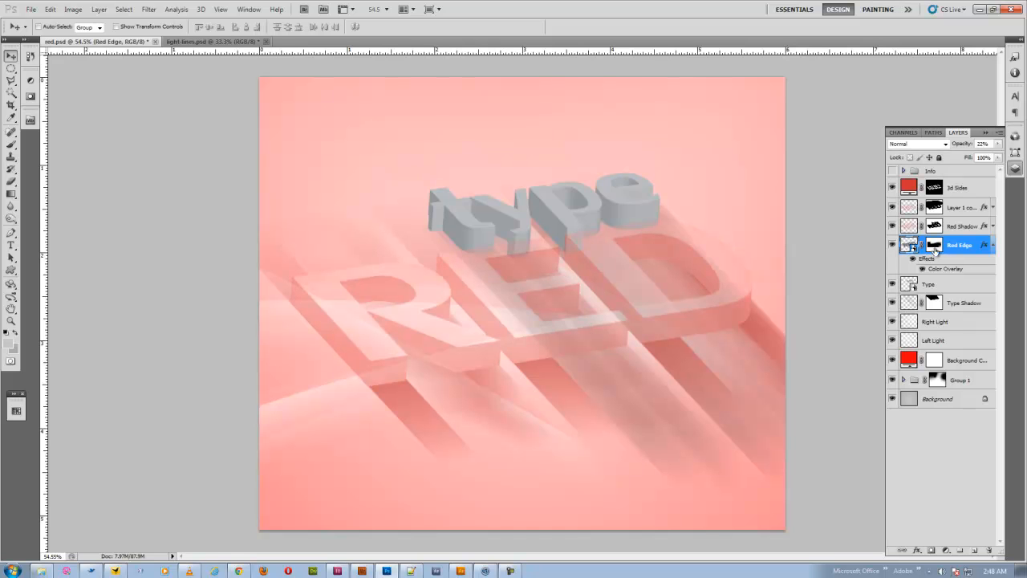
left_click(892, 244)
left_click(892, 245)
left_click(891, 170)
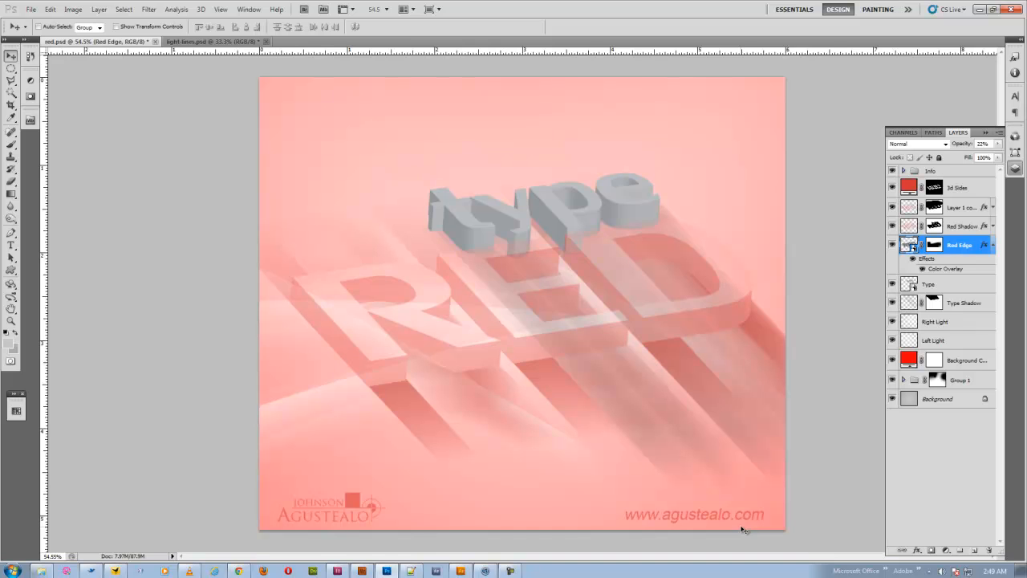
- Switch to Chrome and look through the design studio's home page and its portfolio thumbnails
left_click(238, 571)
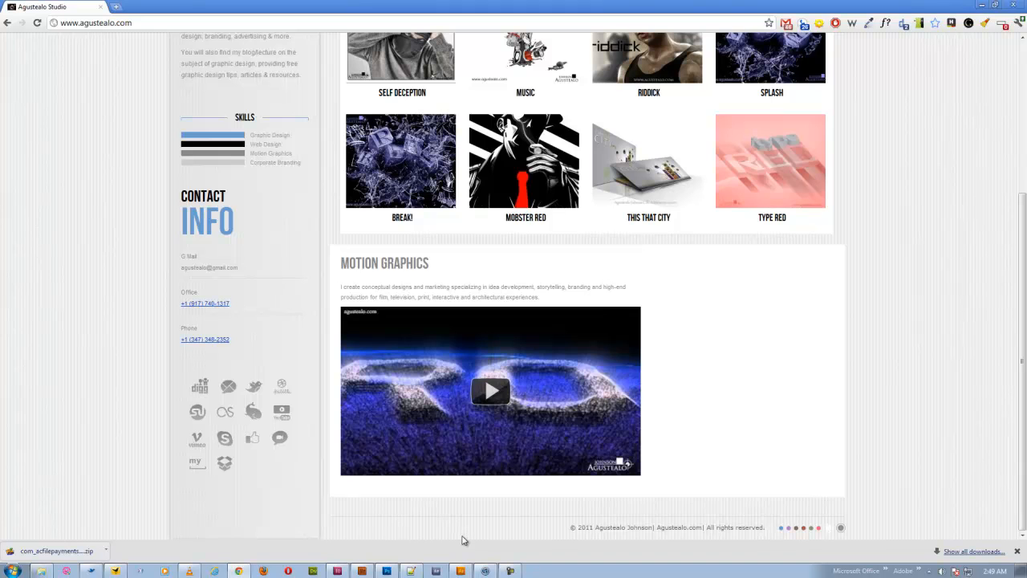
scroll(878, 476, "up", 3)
scroll(878, 476, "down", 3)
scroll(896, 487, "up", 3)
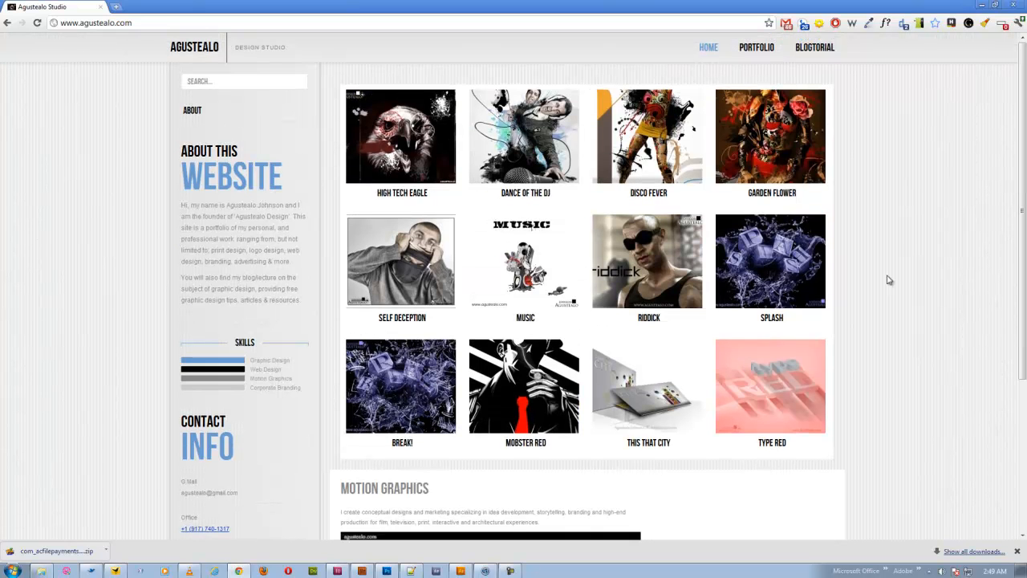